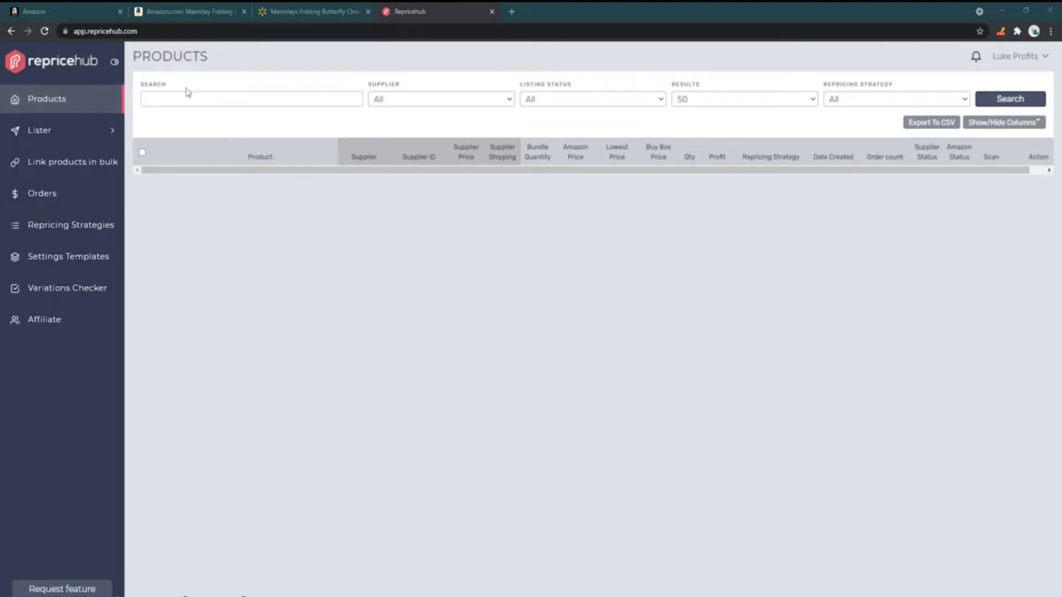
pyautogui.click(114, 61)
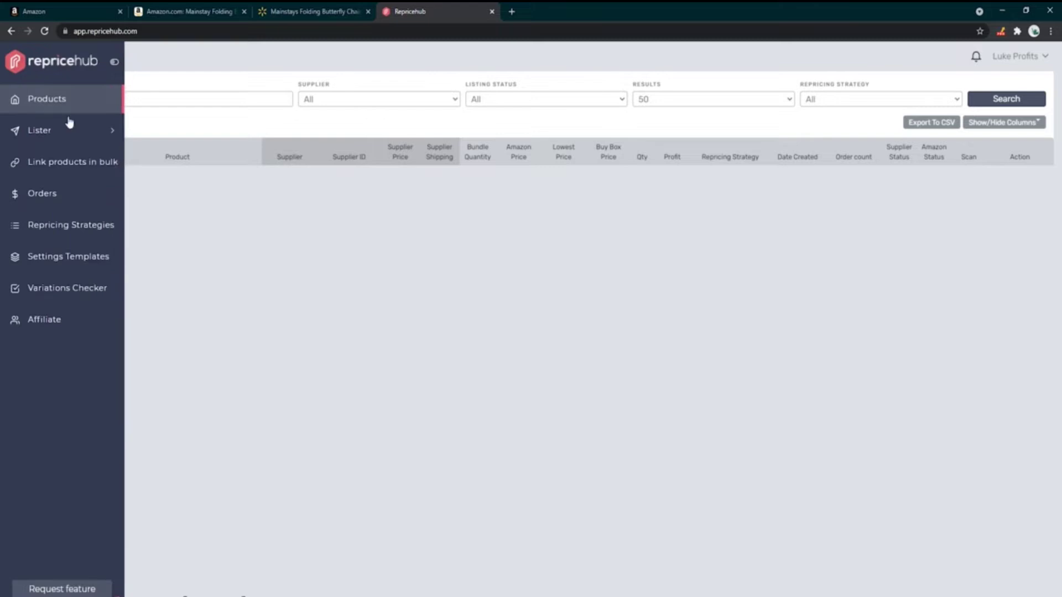
pyautogui.click(113, 61)
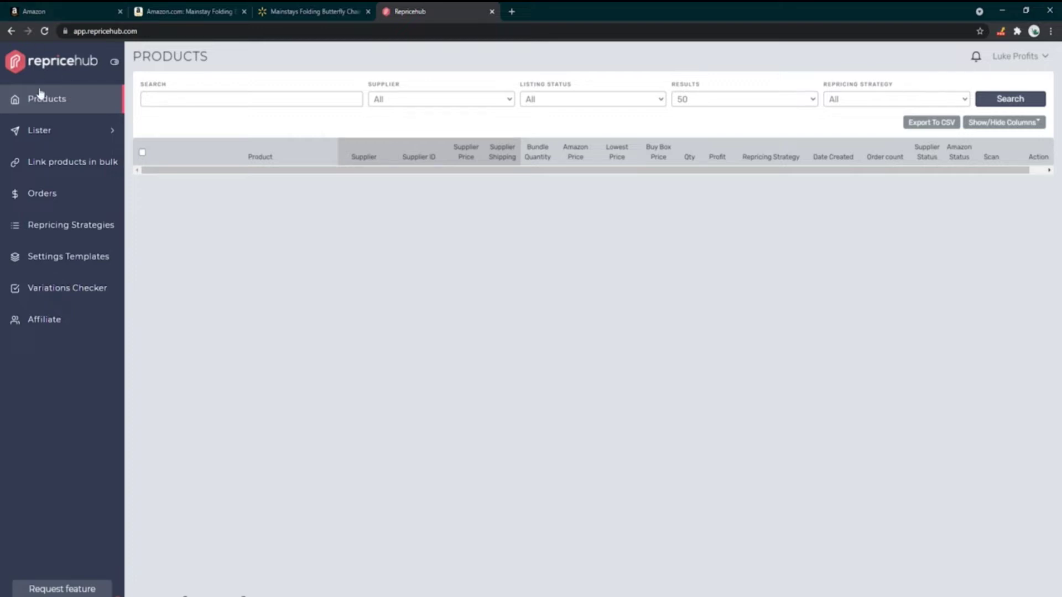
# Start a new settings template in Repricehub and name it "Walmart Preset"
pyautogui.click(63, 257)
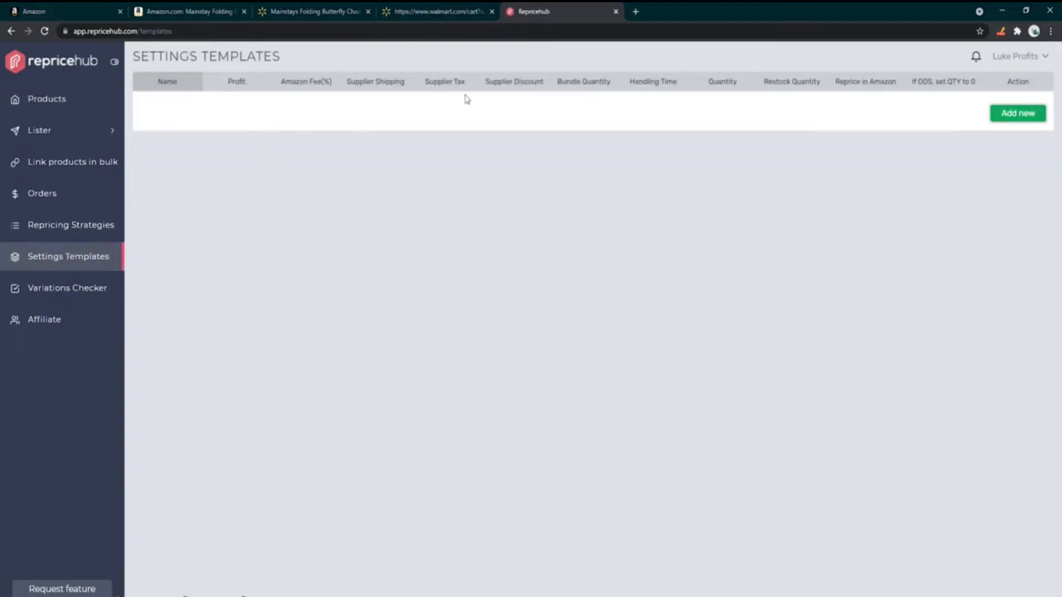
pyautogui.click(1021, 114)
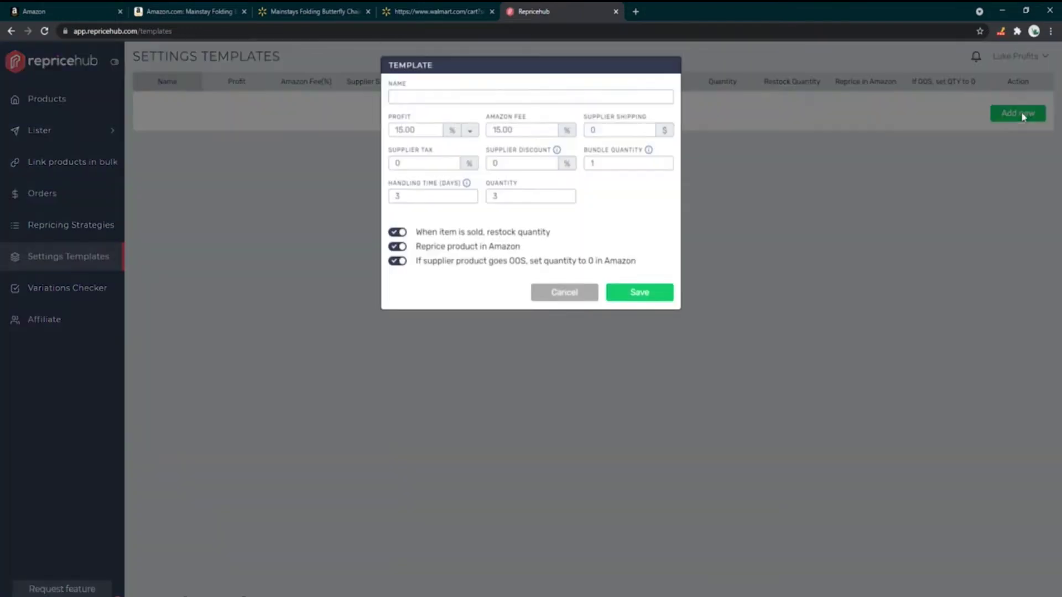
pyautogui.click(447, 99)
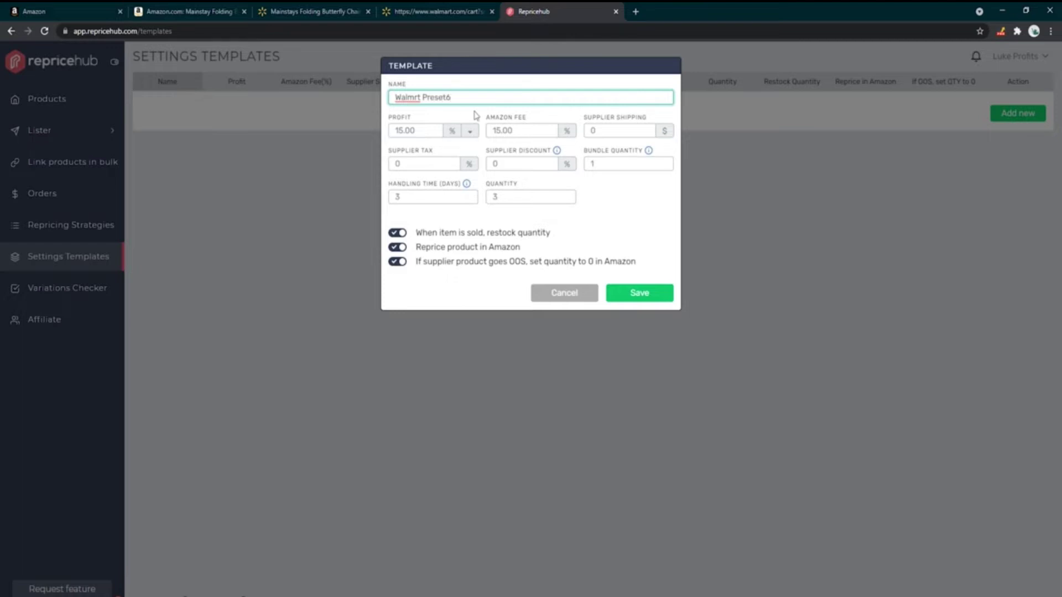
pyautogui.write('a')
# Try a 10% profit in the template and restore it to 15%
pyautogui.click(436, 131)
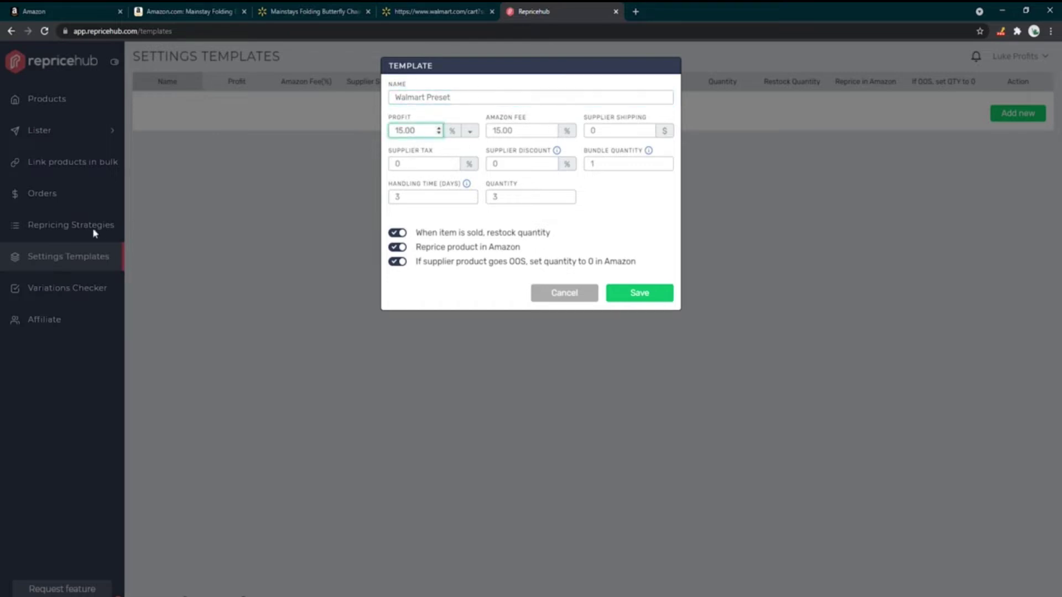
pyautogui.doubleClick(405, 133)
pyautogui.write('10')
pyautogui.click(453, 117)
pyautogui.moveTo(415, 130); pyautogui.dragTo(351, 129)
pyautogui.write('15')
pyautogui.click(448, 115)
pyautogui.click(530, 129)
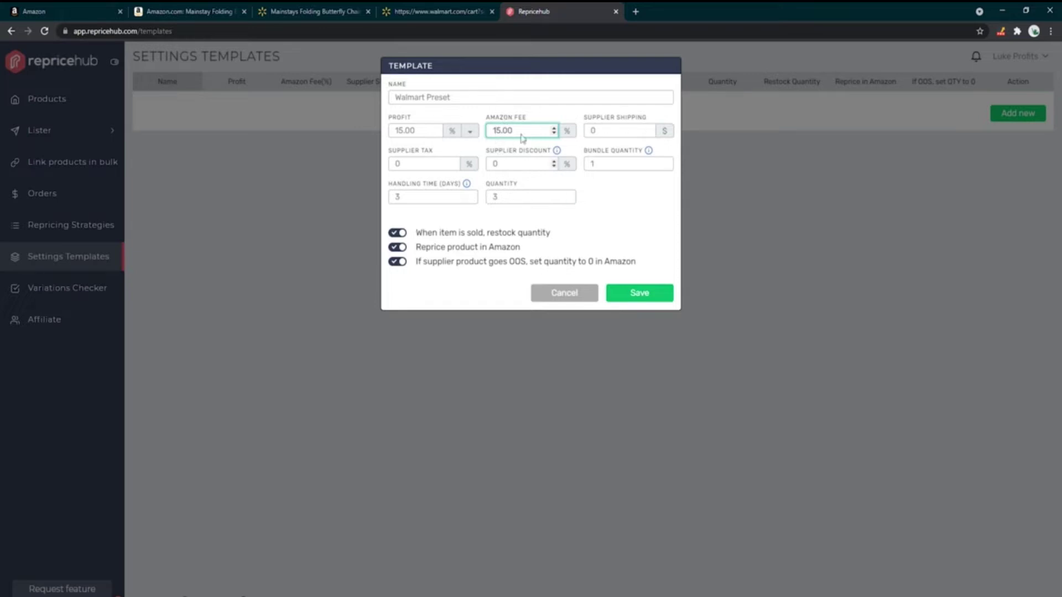
# Check the chair's delivery charge in the Walmart cart and set the template's supplier shipping to $5.99
pyautogui.click(617, 130)
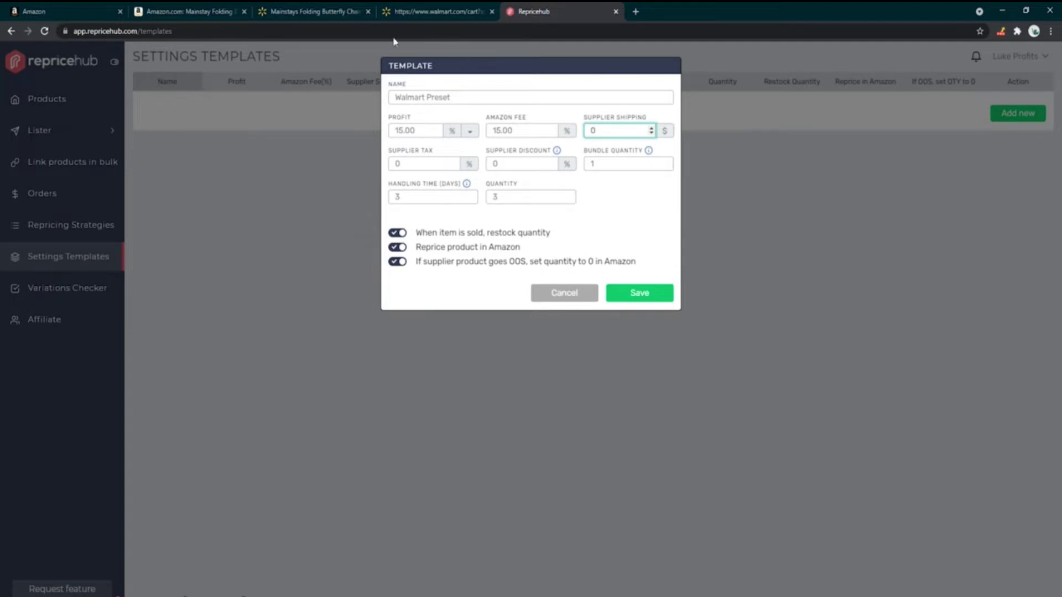
pyautogui.click(313, 11)
pyautogui.moveTo(588, 146)
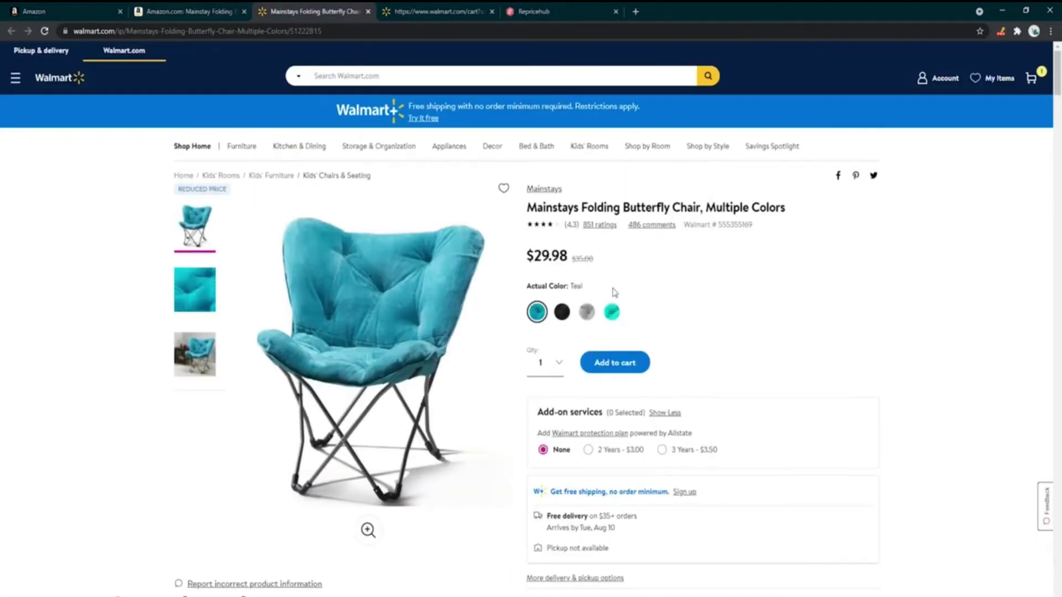
pyautogui.click(580, 11)
pyautogui.click(315, 11)
pyautogui.click(442, 11)
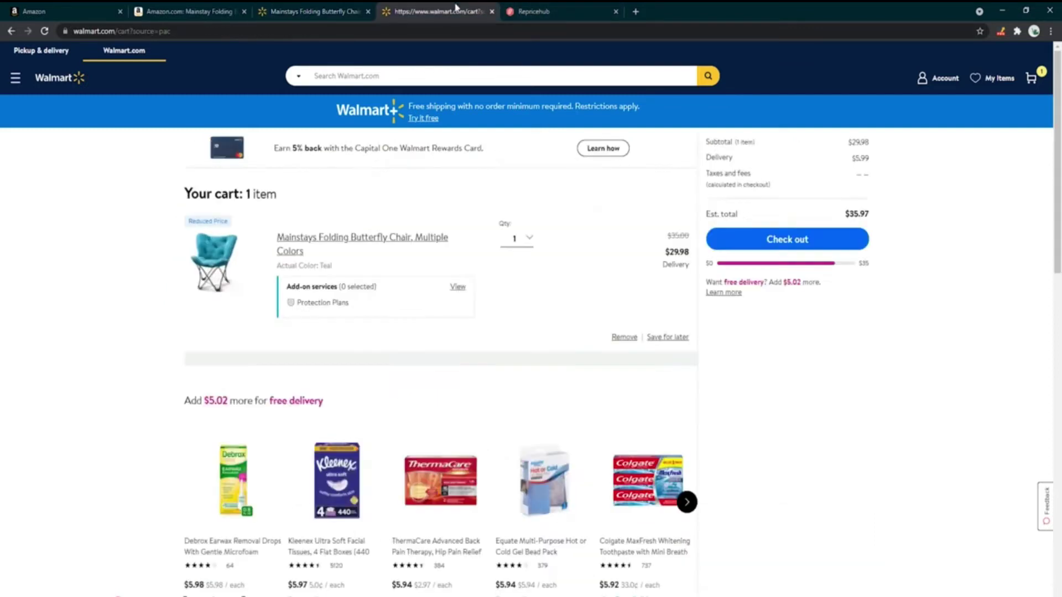
pyautogui.tripleClick(858, 166)
pyautogui.click(872, 162)
pyautogui.click(559, 11)
pyautogui.hotkey('ctrl', 'a')
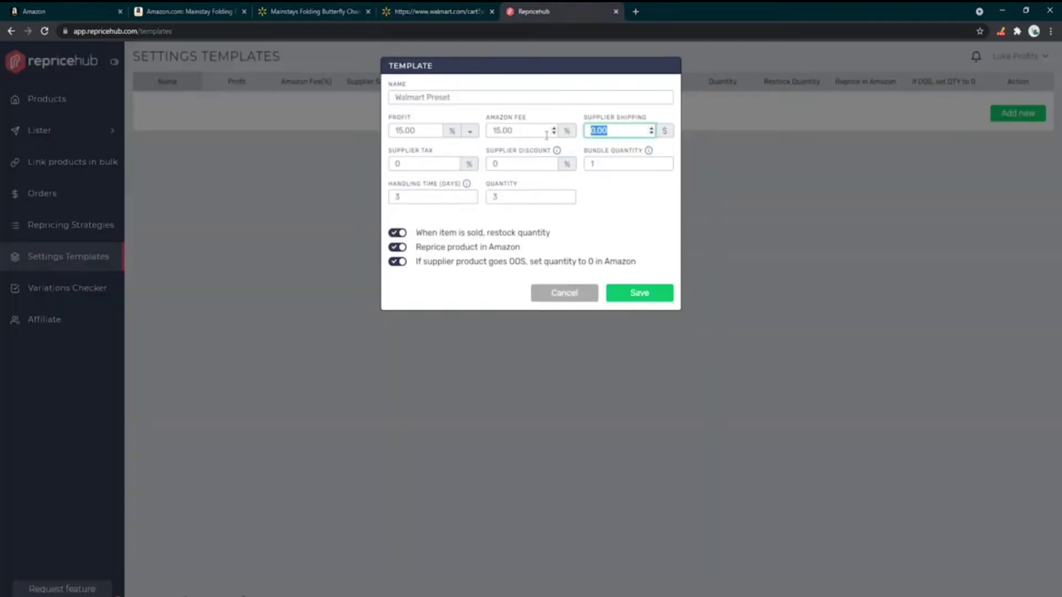
pyautogui.write('5.99')
# Rename the template as "Walmart less than 35 Preset"
pyautogui.click(425, 99)
pyautogui.write('S ')
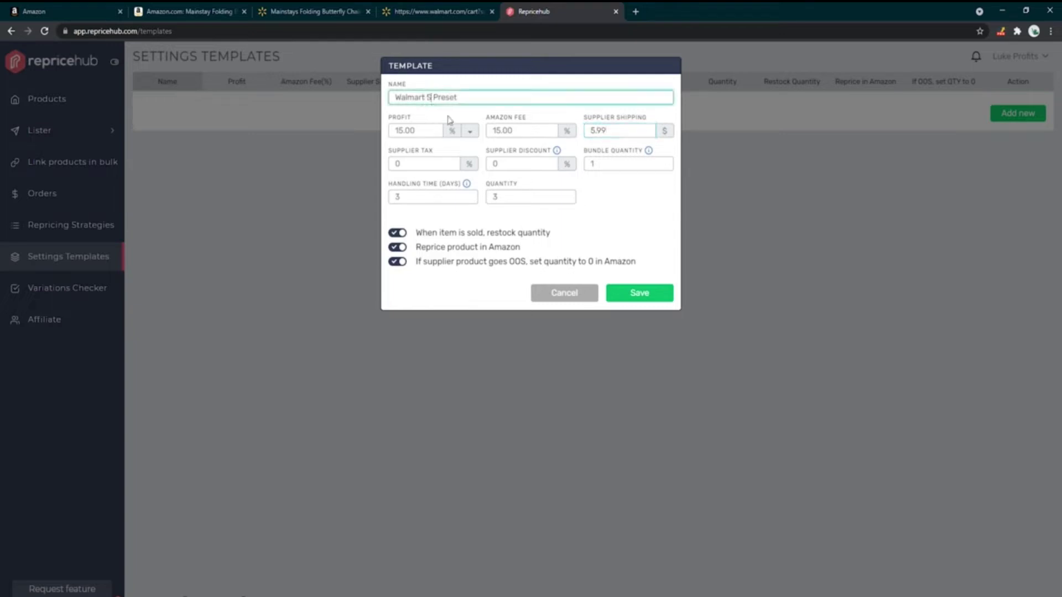
pyautogui.write('mall')
pyautogui.doubleClick(433, 99)
pyautogui.write('less than 35')
# Set the template's supplier tax to 0.00%
pyautogui.click(390, 167)
pyautogui.doubleClick(448, 163)
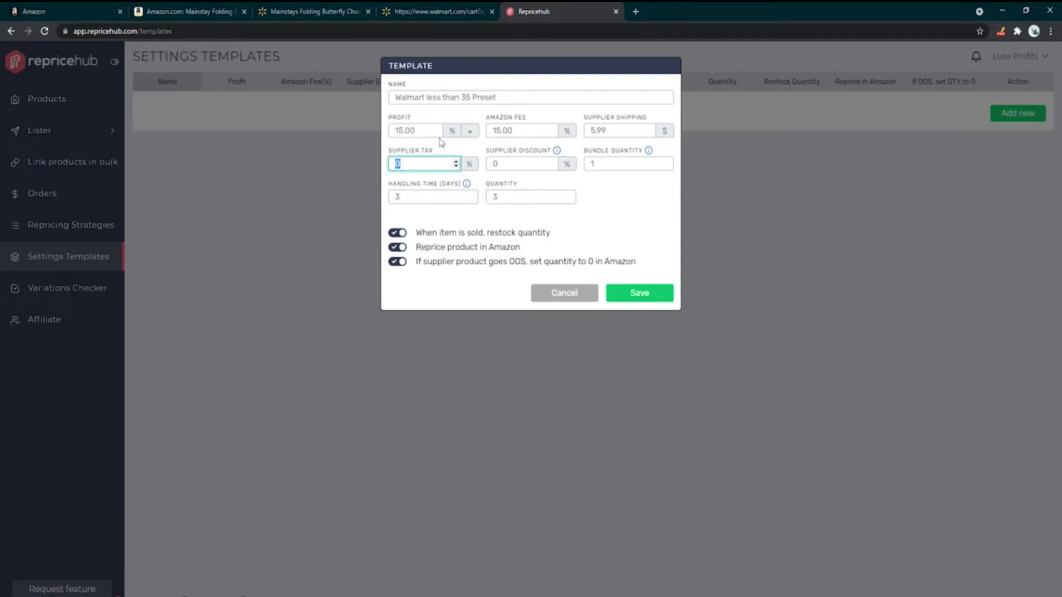
pyautogui.press('BackSpace')
pyautogui.write('0.00')
# Enter a 5.00% supplier discount and review the matching Capital One Walmart Rewards cashback offer in the Walmart cart
pyautogui.click(489, 163)
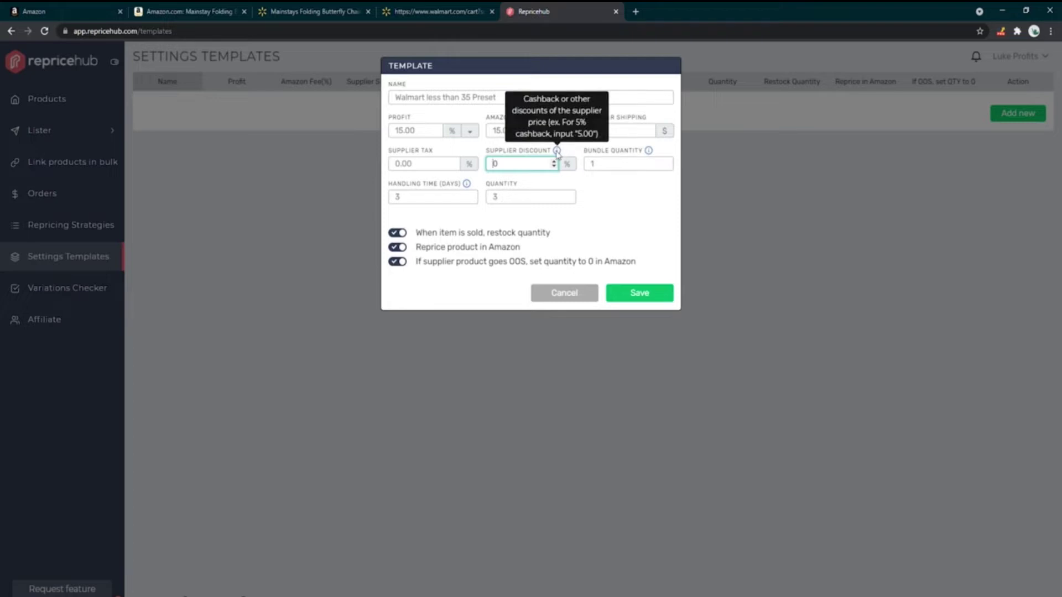
pyautogui.doubleClick(513, 164)
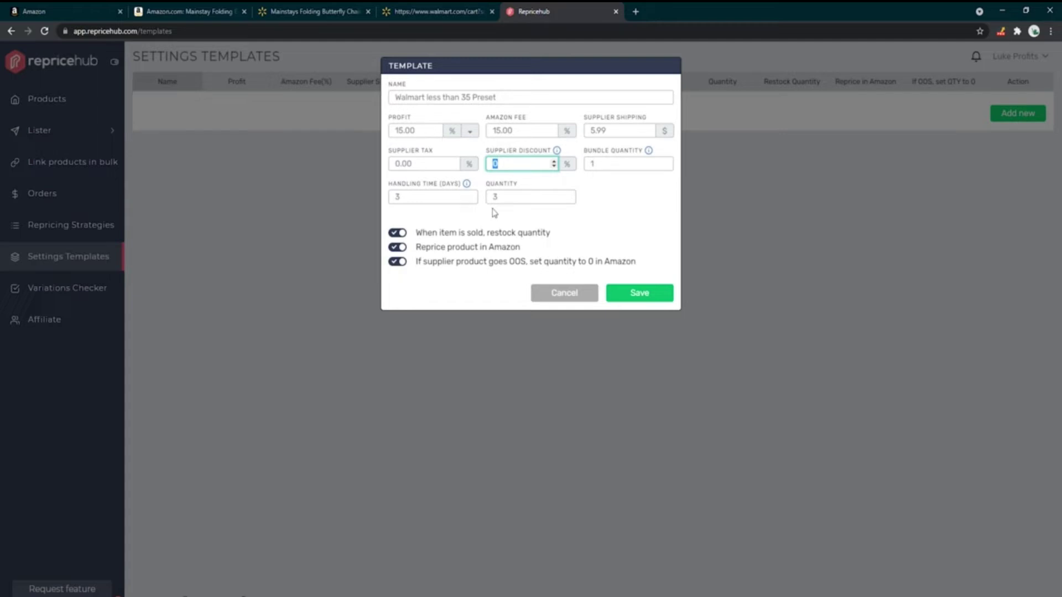
pyautogui.click(448, 10)
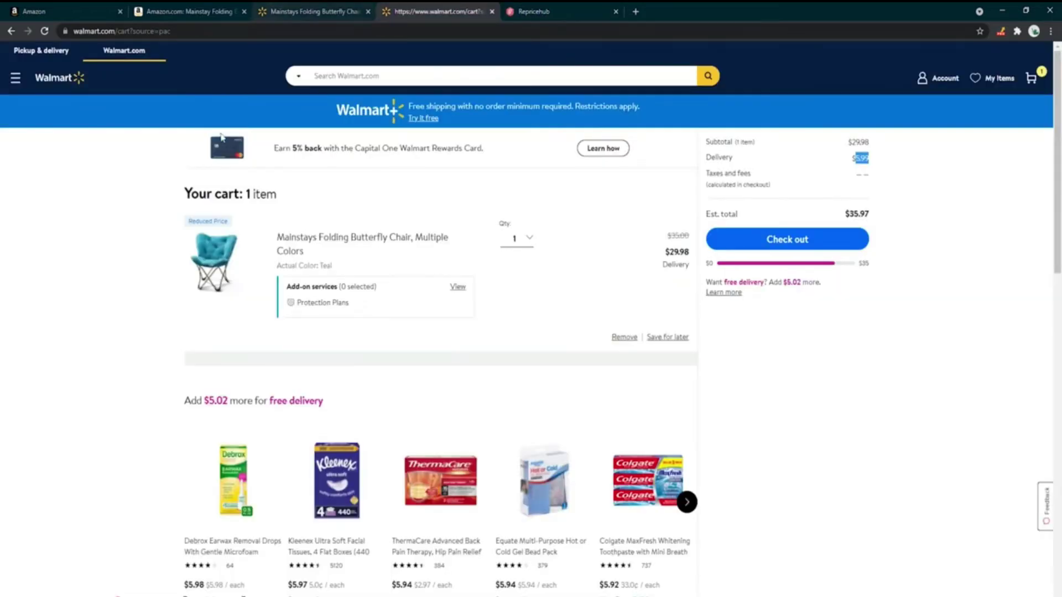
pyautogui.moveTo(282, 148); pyautogui.dragTo(424, 148)
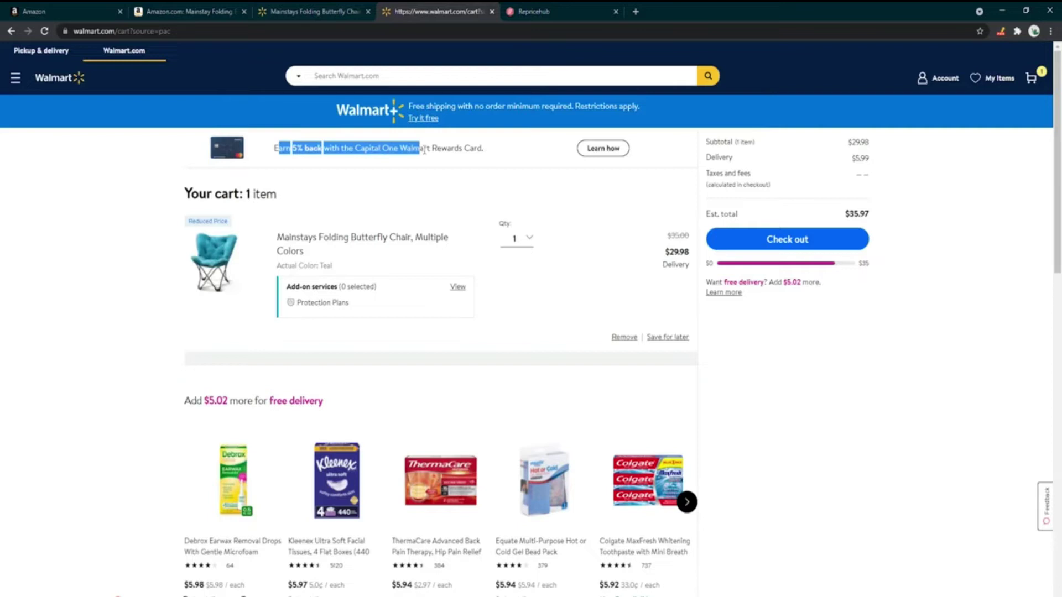
pyautogui.click(423, 148)
pyautogui.moveTo(354, 148); pyautogui.dragTo(399, 148)
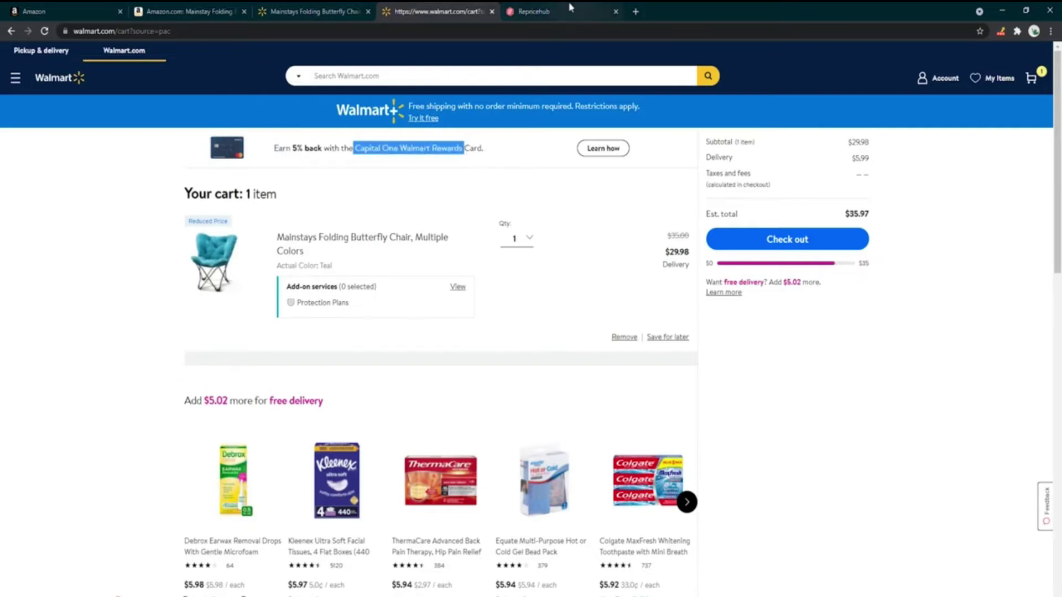
pyautogui.click(569, 11)
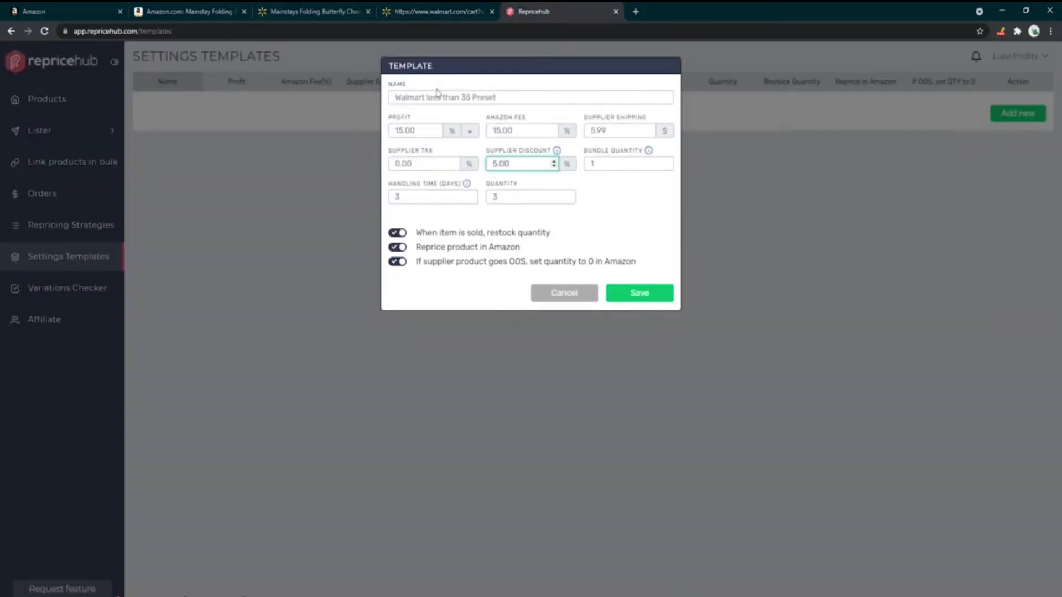
# Set the template's supplier discount to 0.00%
pyautogui.doubleClick(517, 163)
pyautogui.write('0')
pyautogui.click(630, 196)
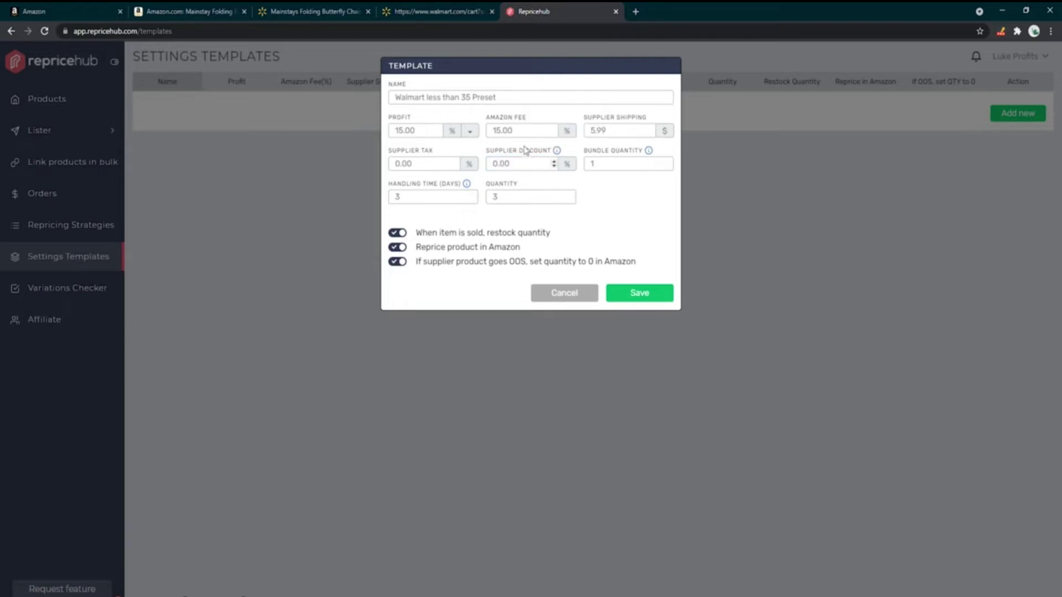
pyautogui.moveTo(556, 152)
pyautogui.doubleClick(500, 163)
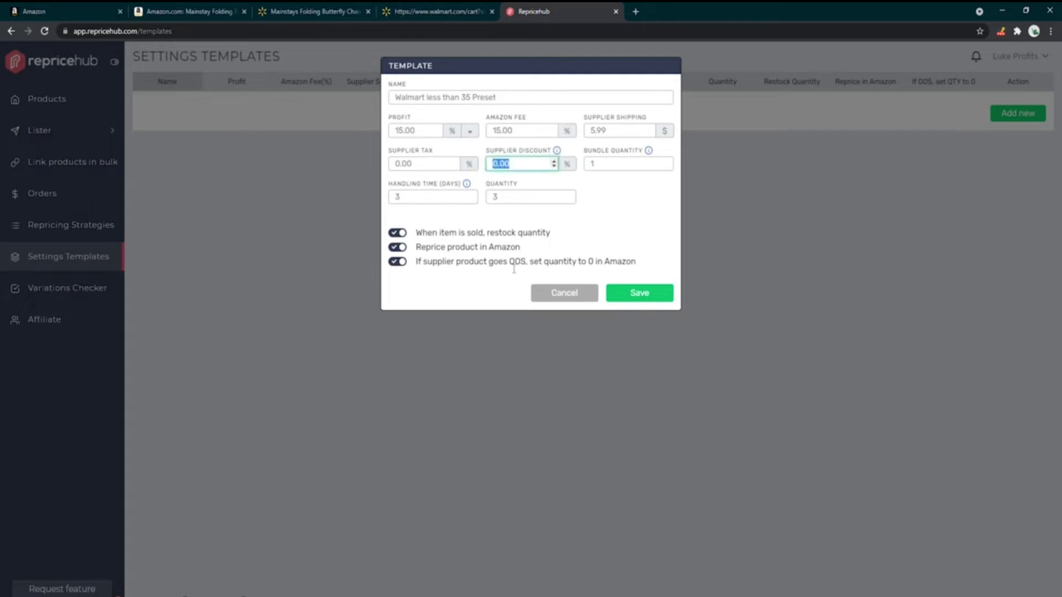
# Compare the butterfly chair's Amazon and Walmart listings, including Walmart's quantity choice, to check the template's bundle quantity
pyautogui.click(622, 163)
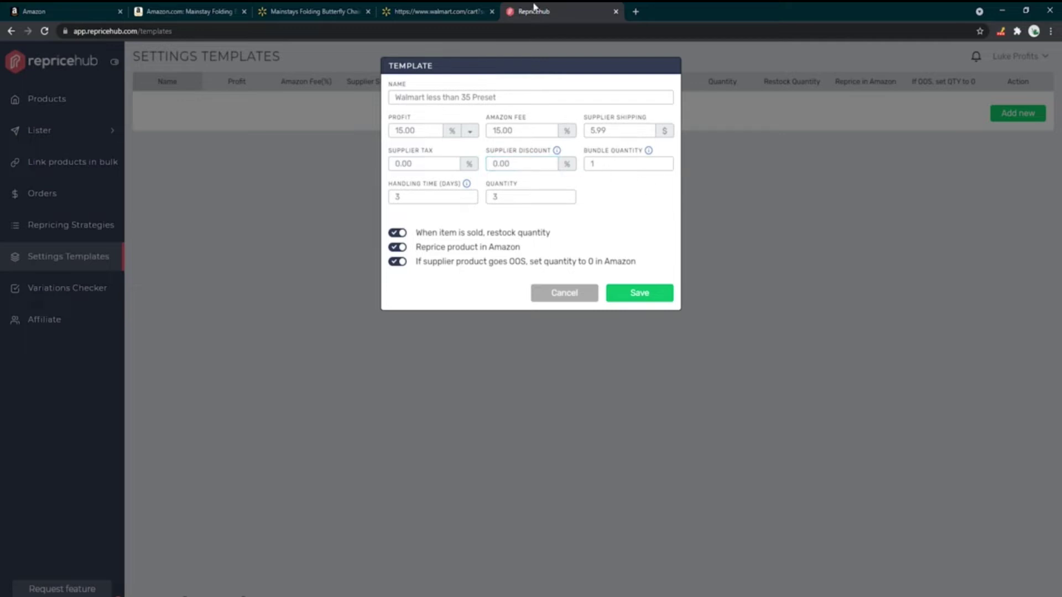
pyautogui.click(439, 9)
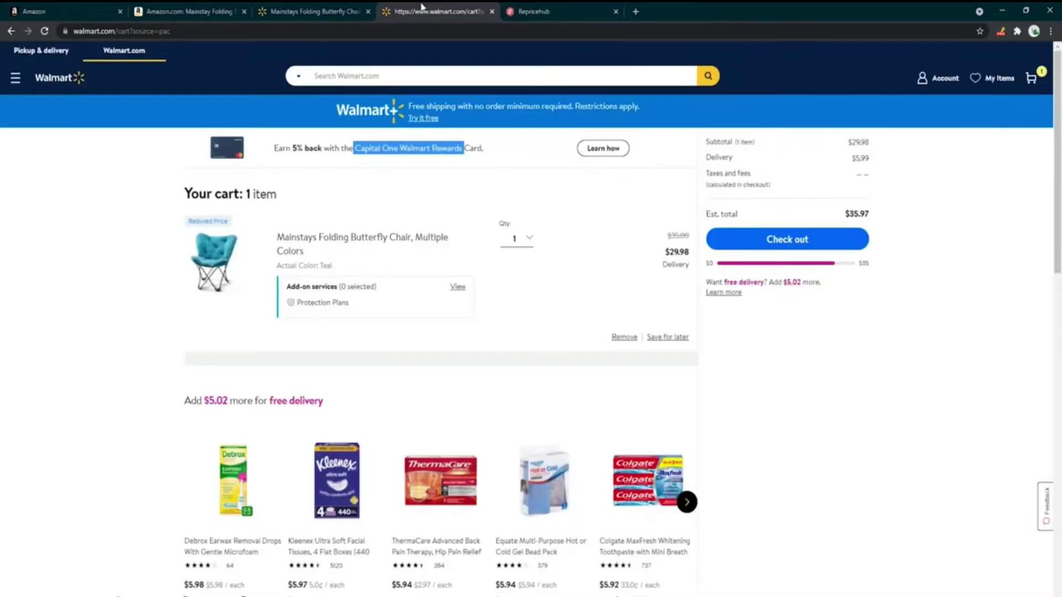
pyautogui.click(292, 9)
pyautogui.click(216, 6)
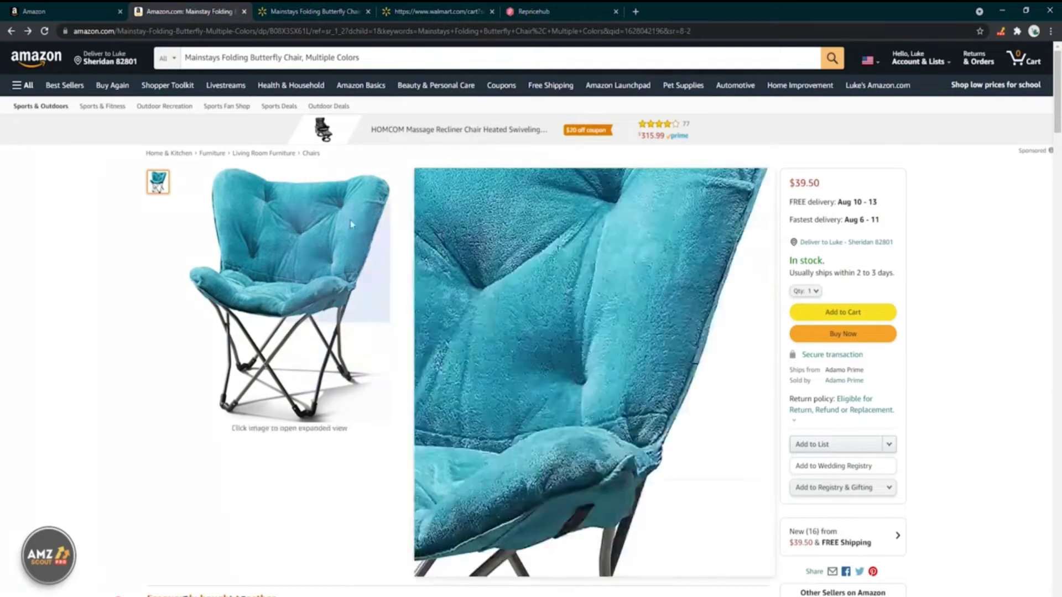
pyautogui.click(318, 10)
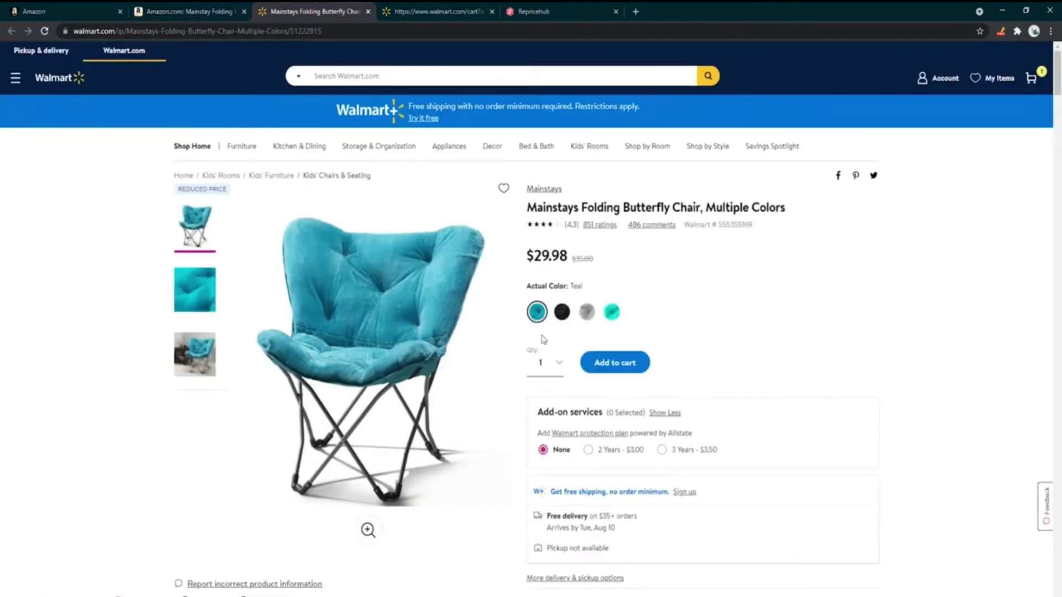
pyautogui.click(183, 10)
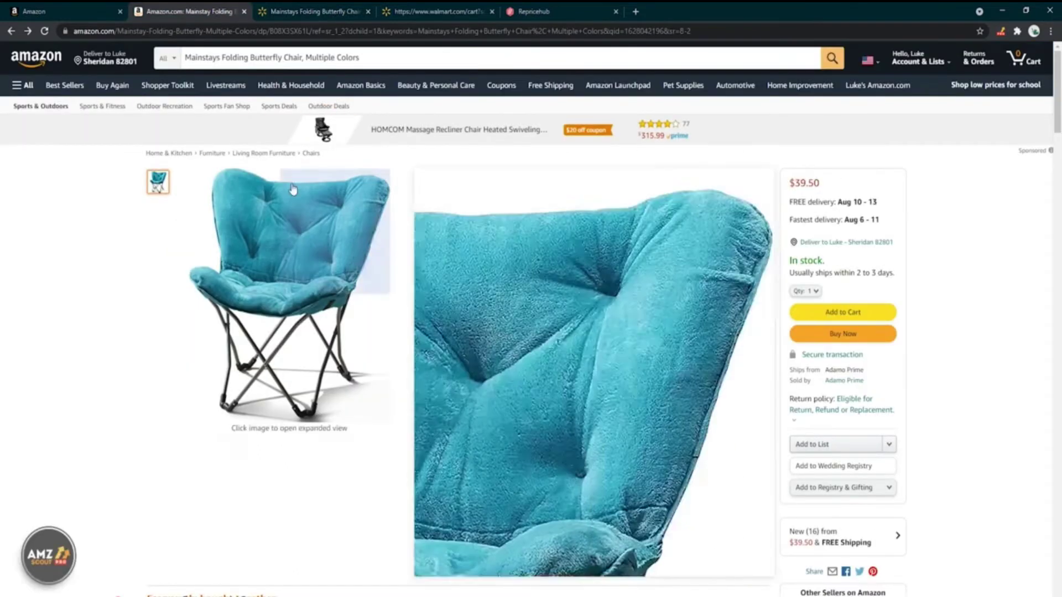
pyautogui.click(318, 10)
pyautogui.click(545, 362)
pyautogui.click(542, 384)
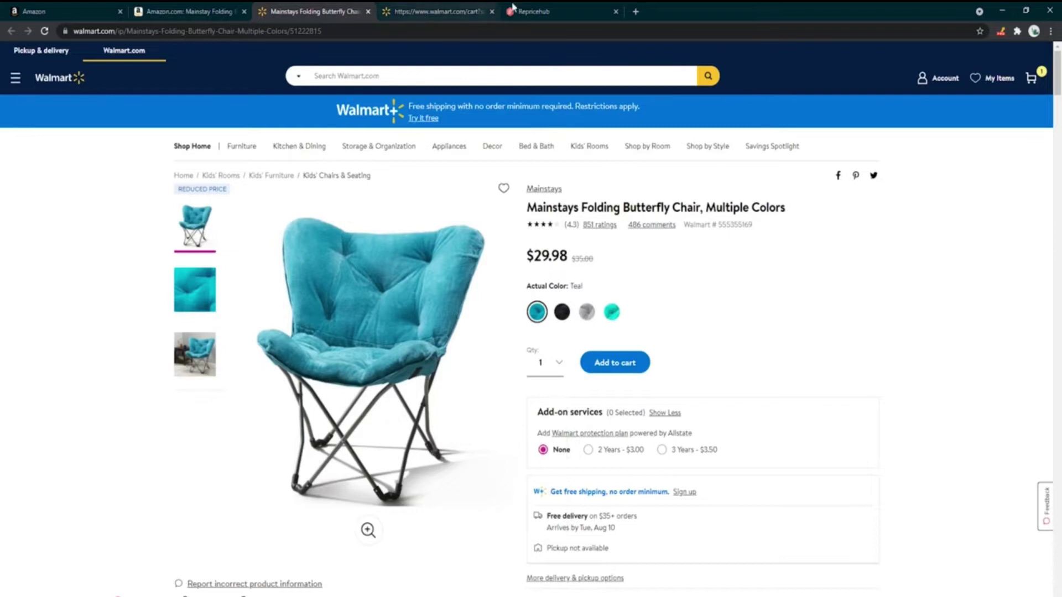
pyautogui.click(514, 9)
pyautogui.click(586, 162)
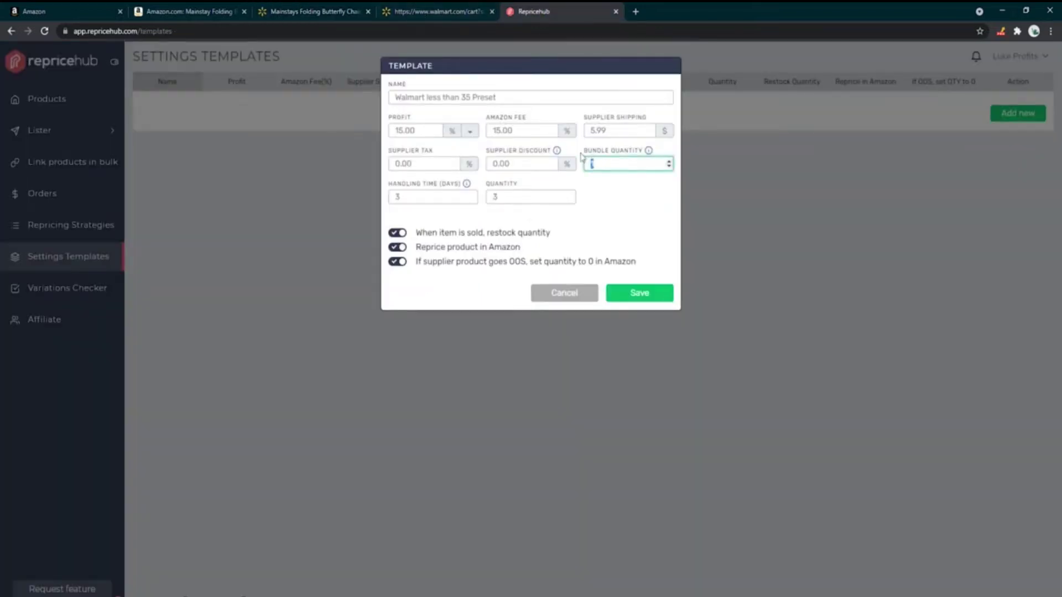
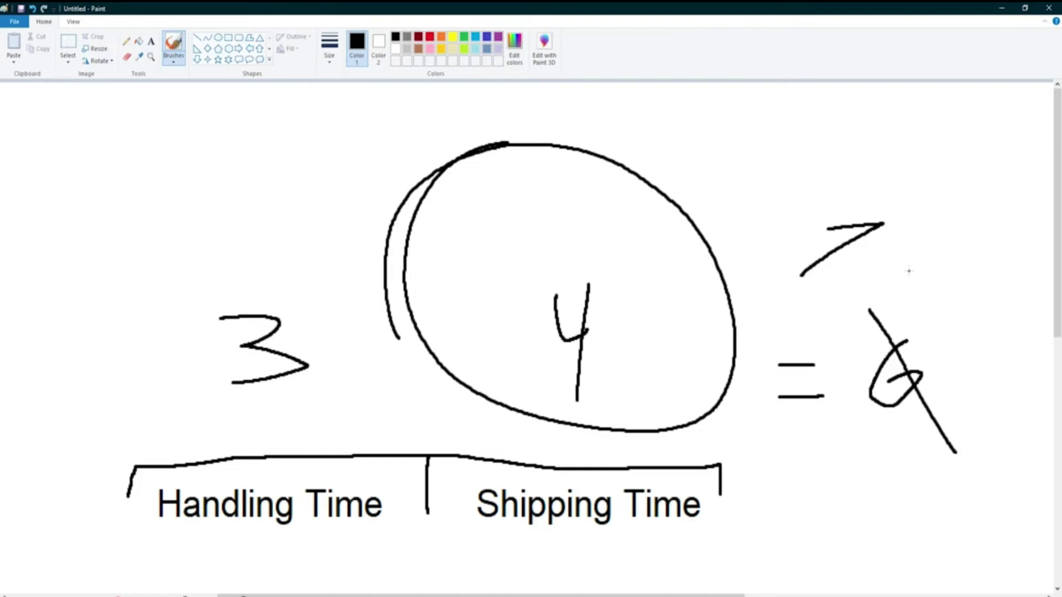
# In Paint, circle the total and the handling and shipping values, and undo every circle, including the one around the 4
pyautogui.moveTo(959, 259)
pyautogui.mouseDown()
pyautogui.moveTo(967, 441)
pyautogui.moveTo(879, 311)
pyautogui.mouseUp()
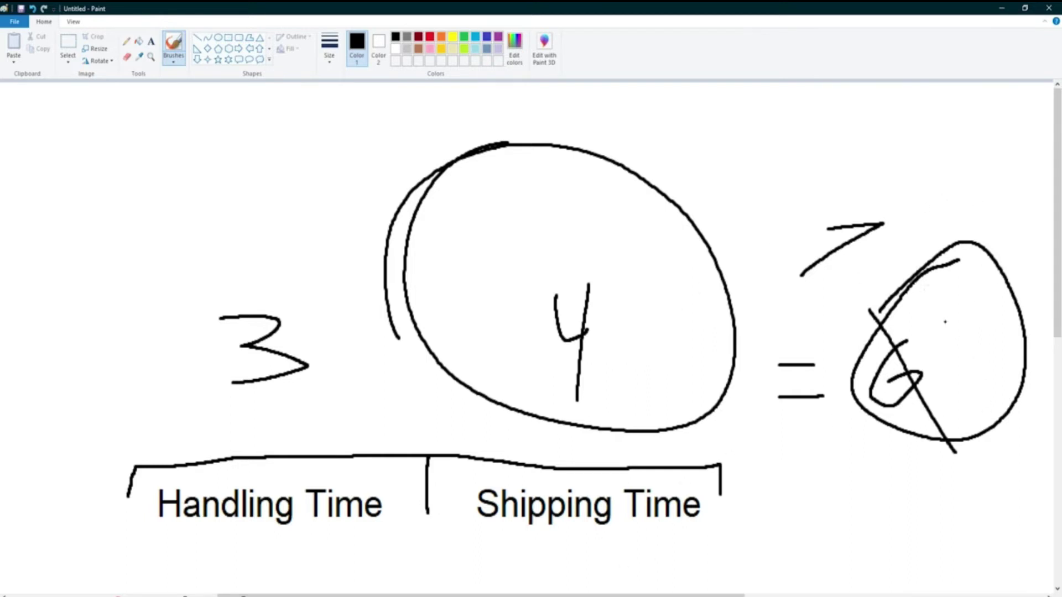
pyautogui.hotkey('ctrl', 'z')
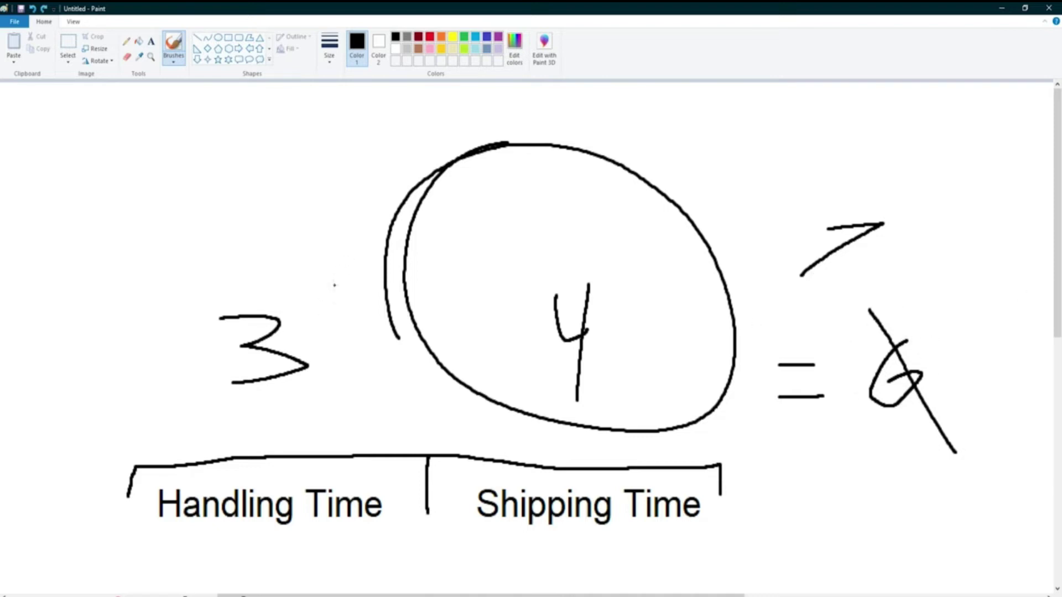
pyautogui.hotkey('ctrl', 'z')
pyautogui.moveTo(591, 137)
pyautogui.mouseDown()
pyautogui.moveTo(214, 439)
pyautogui.moveTo(318, 188)
pyautogui.mouseUp()
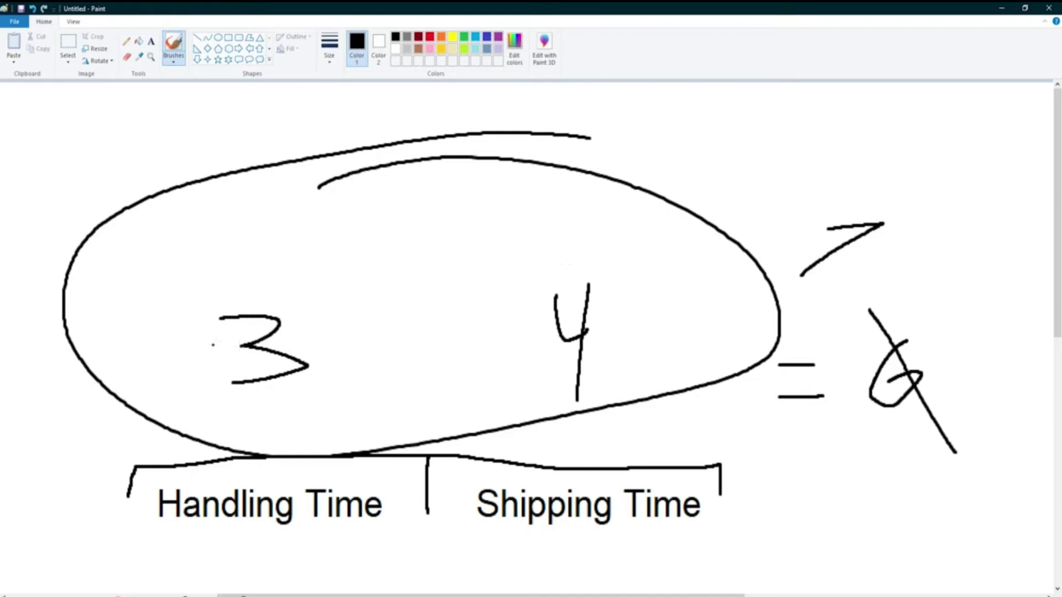
pyautogui.hotkey('ctrl', 'z')
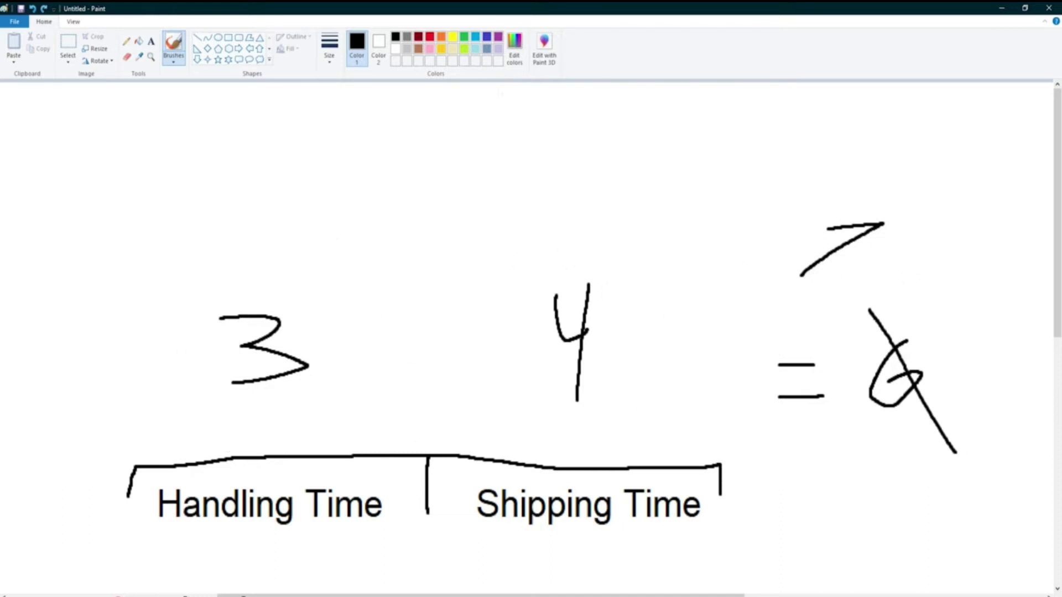
pyautogui.moveTo(903, 309)
pyautogui.mouseDown()
pyautogui.moveTo(993, 354)
pyautogui.moveTo(896, 307)
pyautogui.mouseUp()
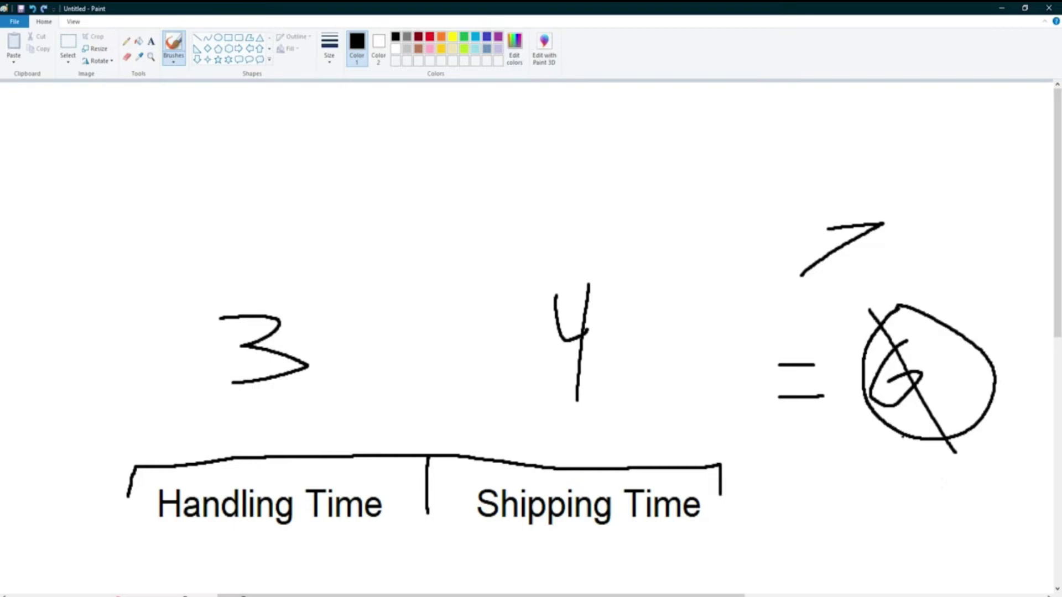
pyautogui.hotkey('ctrl', 'z')
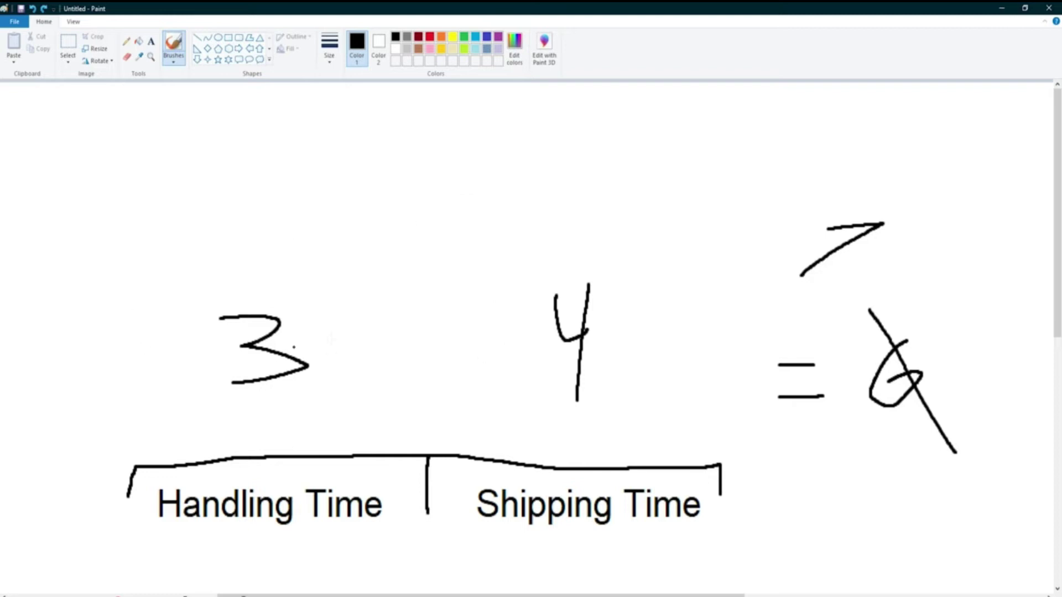
# Circle the 7 above the crossed-out total in Paint, undo the circle, and return to the Repricehub template
pyautogui.moveTo(882, 162)
pyautogui.mouseDown()
pyautogui.moveTo(934, 183)
pyautogui.moveTo(816, 182)
pyautogui.mouseUp()
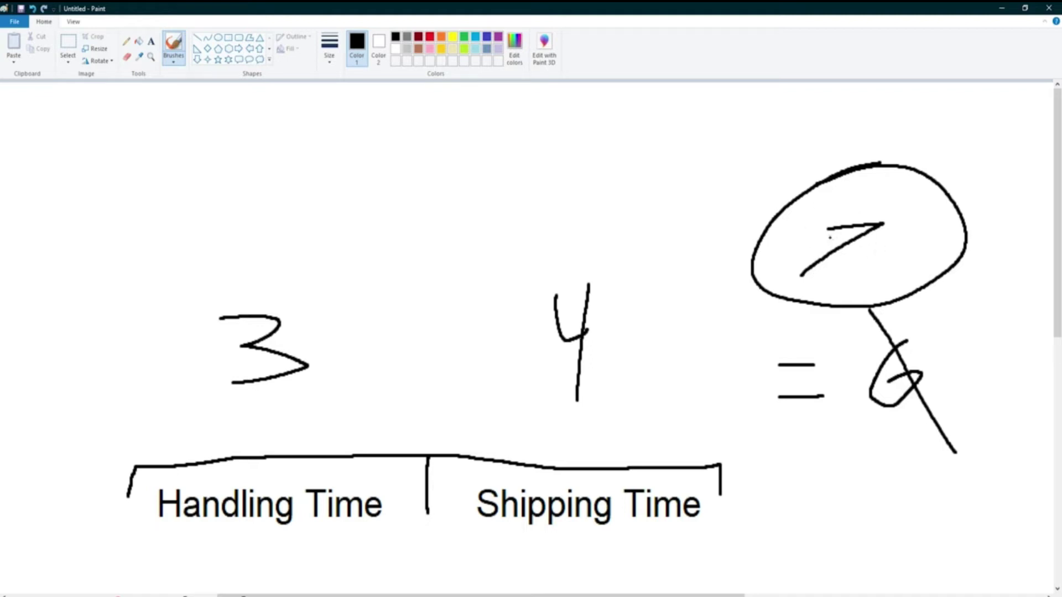
pyautogui.hotkey('ctrl', 'z')
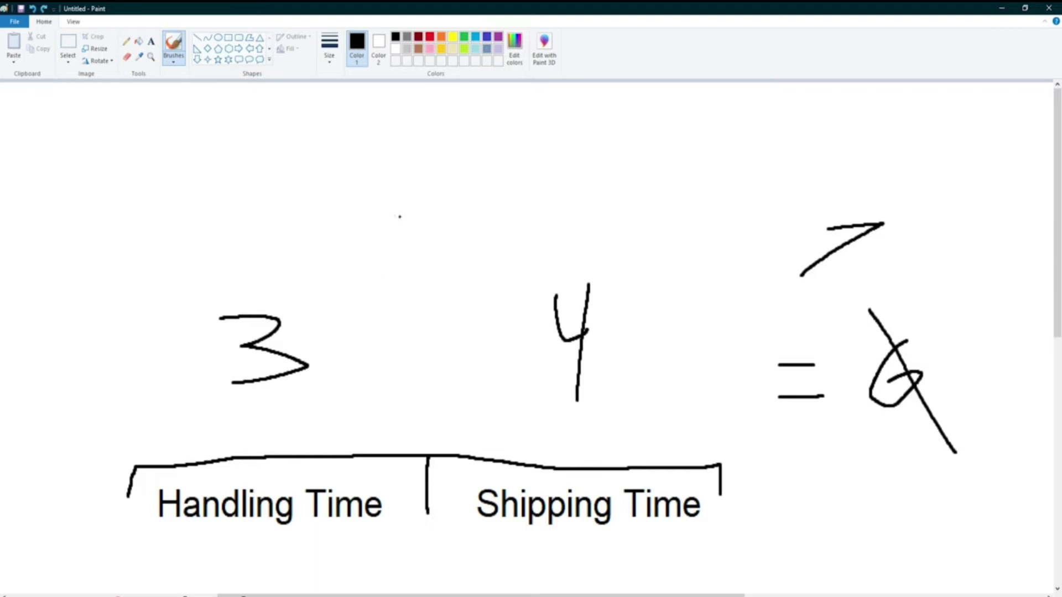
pyautogui.click(1001, 8)
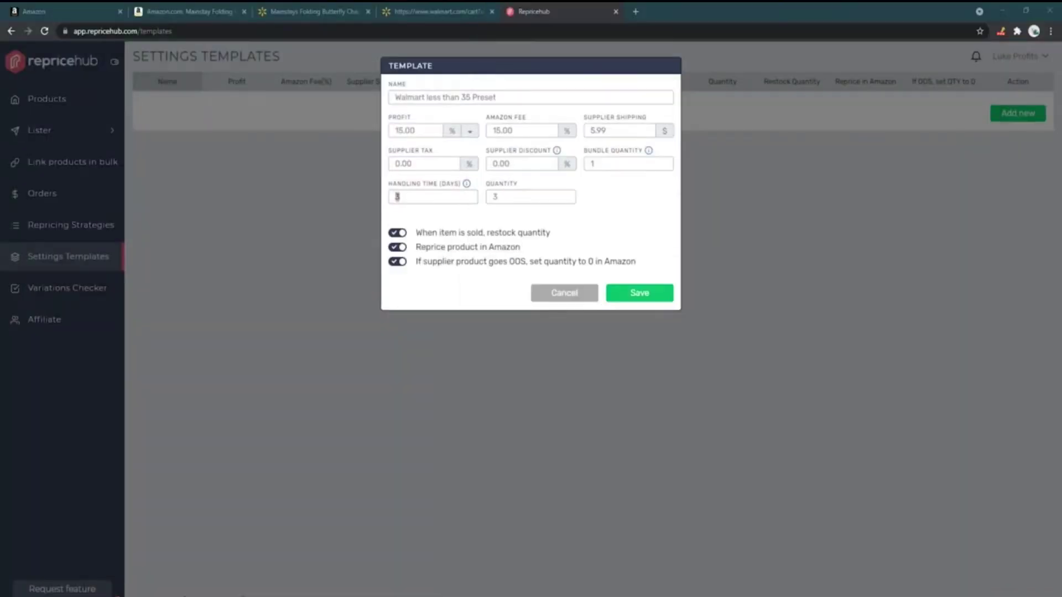
# Highlight the template's handling time, circle the matching 3 in Paint, undo the circle, and return to the template
pyautogui.doubleClick(397, 196)
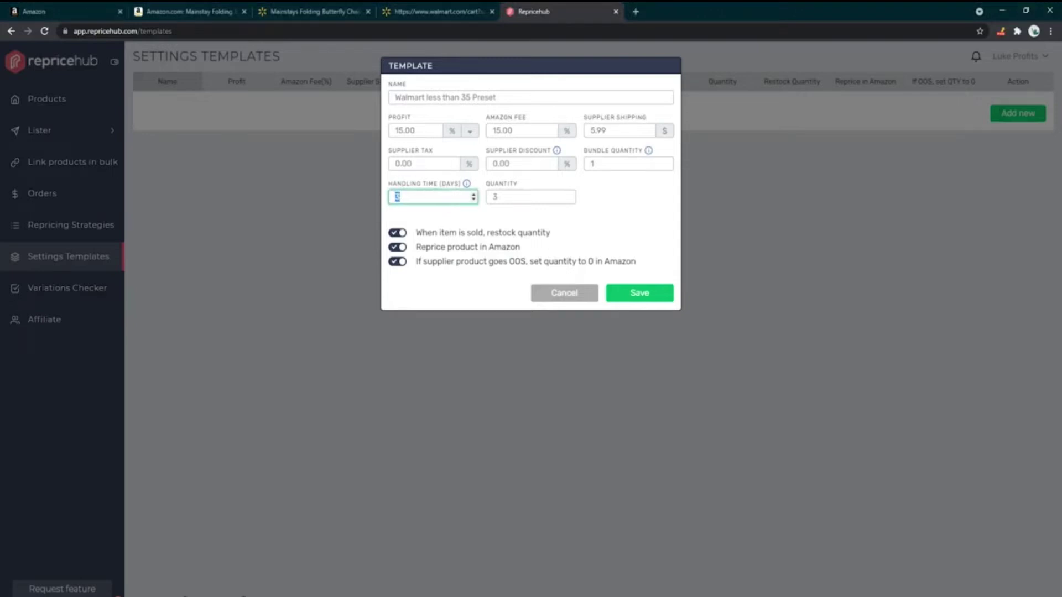
pyautogui.hotkey('alt', 'Tab')
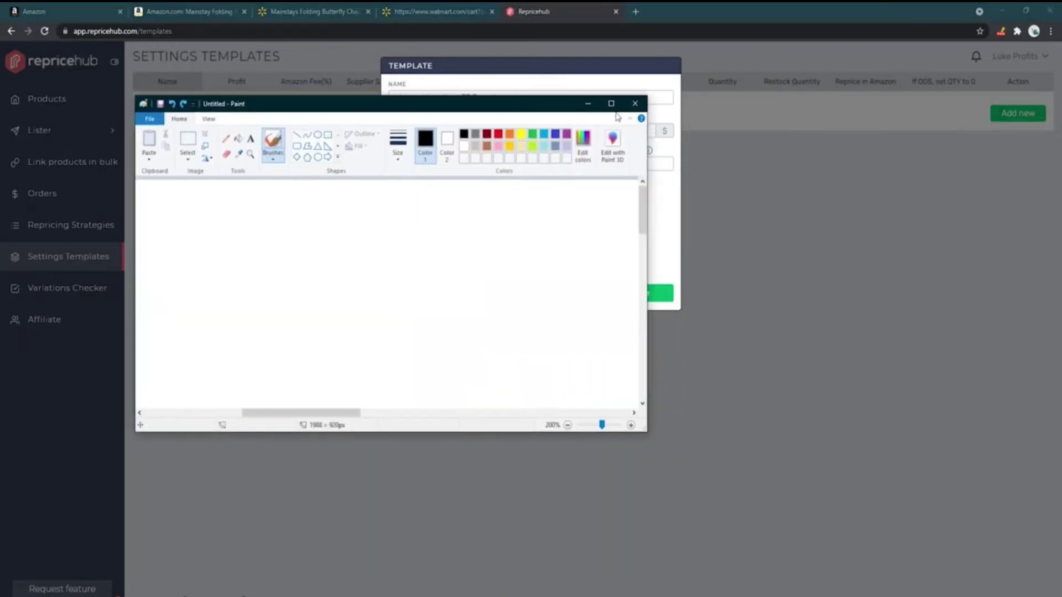
pyautogui.press('super+Up')
pyautogui.moveTo(263, 252); pyautogui.dragTo(192, 362)
pyautogui.moveTo(203, 403); pyautogui.dragTo(178, 282)
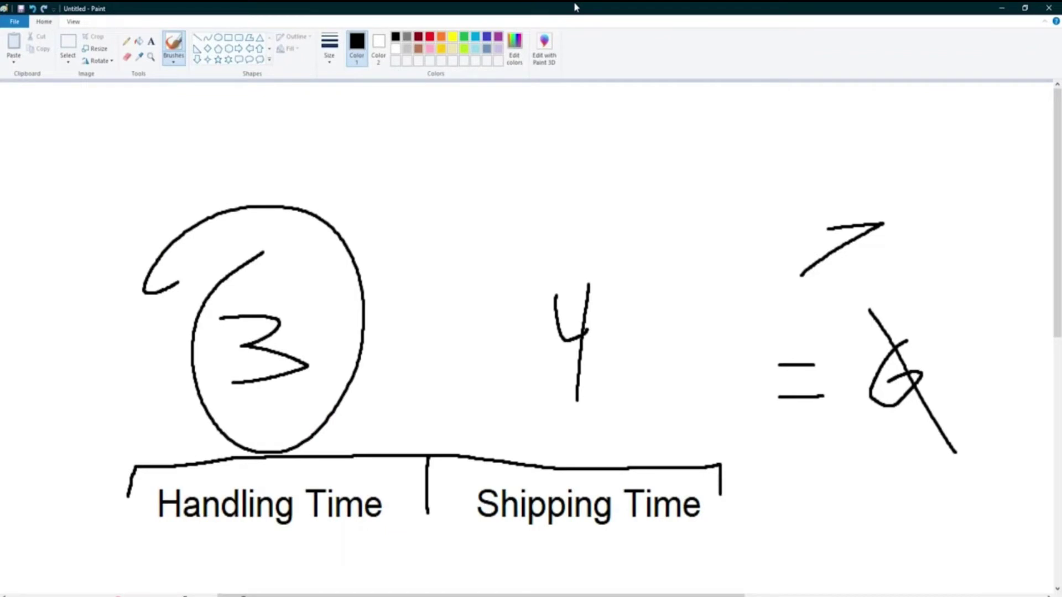
pyautogui.hotkey('ctrl', 'z')
pyautogui.press('super+Down')
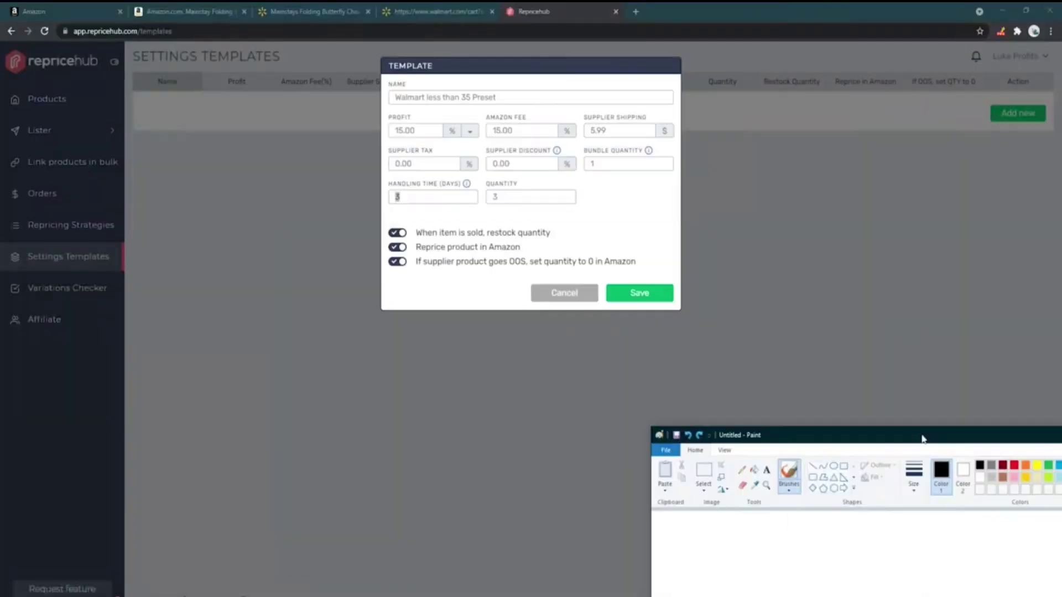
pyautogui.press('super+Down')
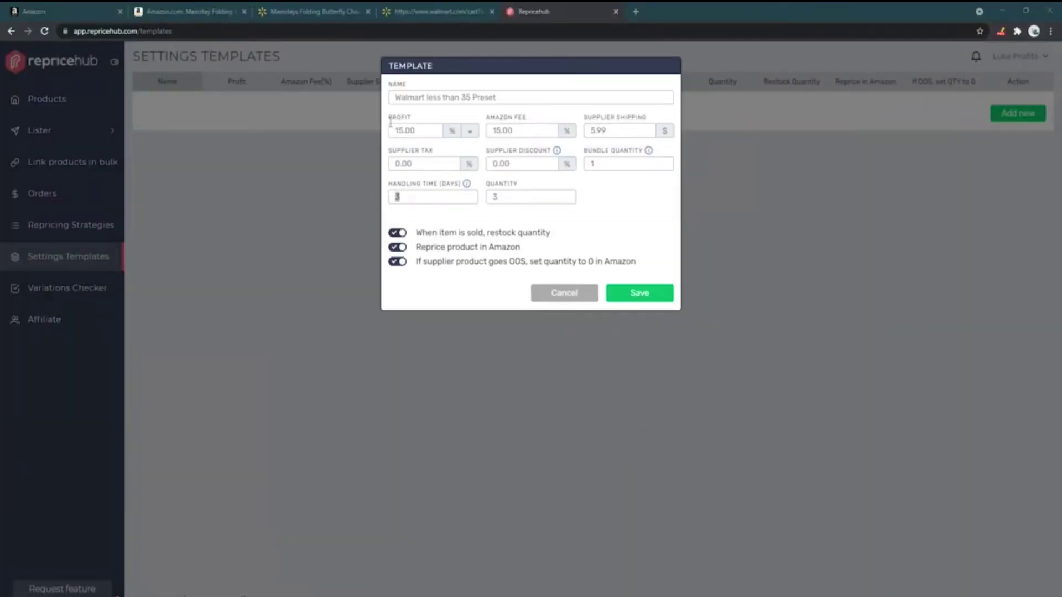
# Close the open template without saving it and start a new one named "walmrt under 35"
pyautogui.press('Tab')
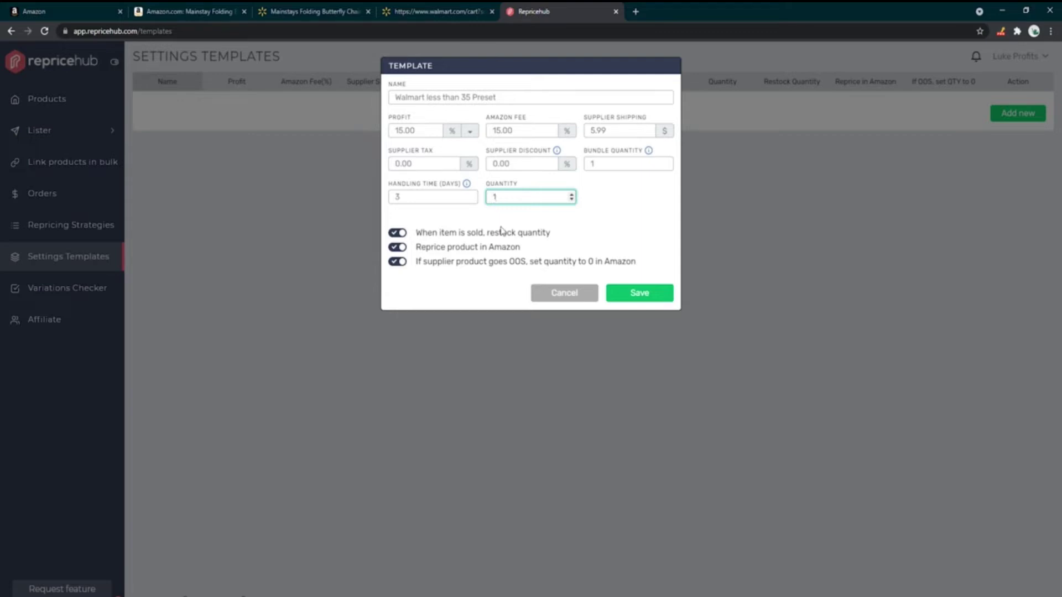
pyautogui.press('Return')
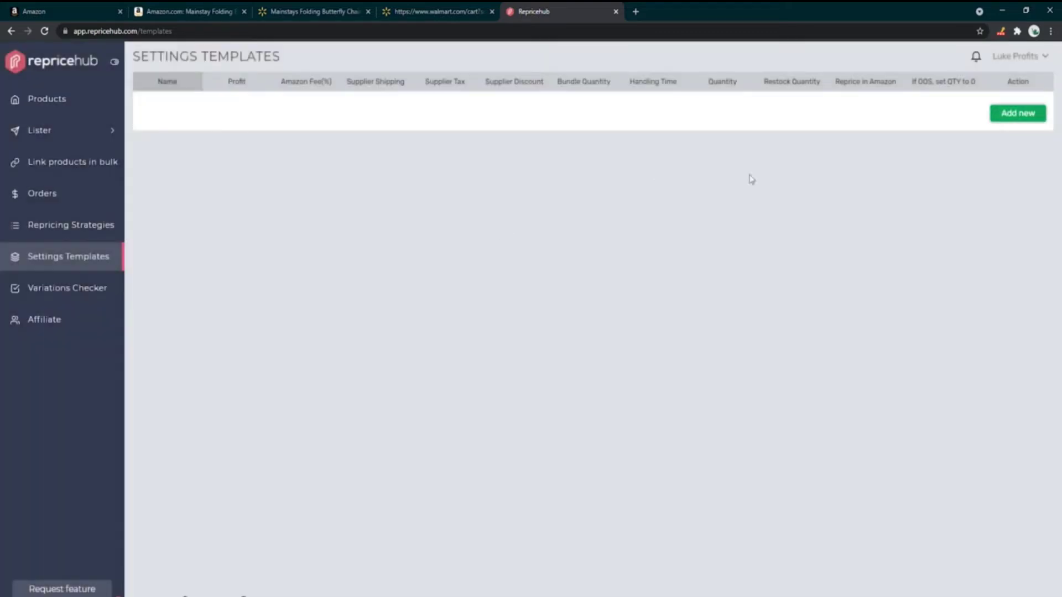
pyautogui.click(1019, 117)
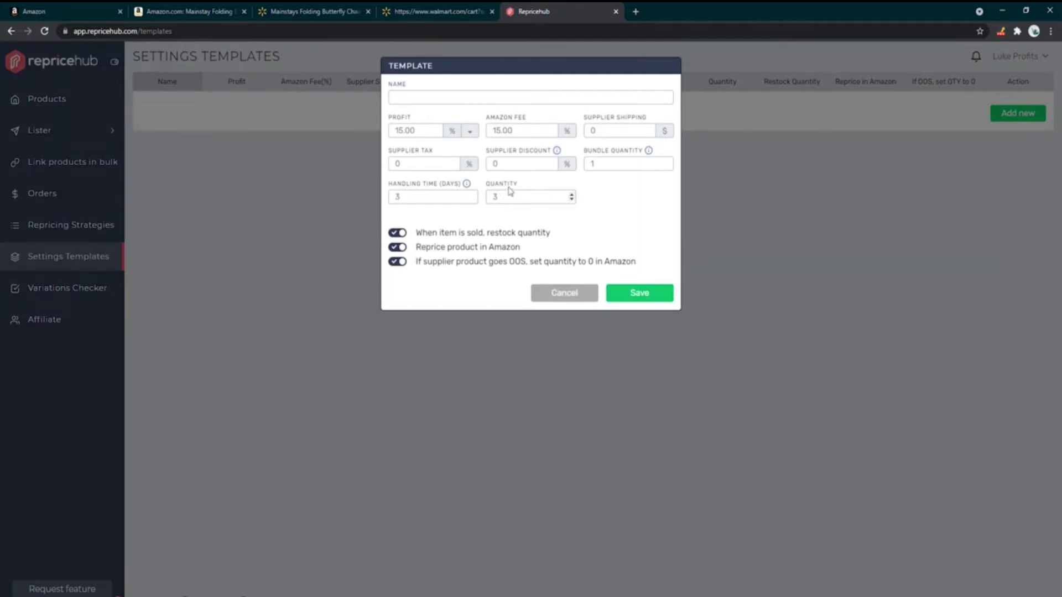
pyautogui.click(419, 96)
pyautogui.write('walmrt under 35')
# Set supplier shipping to $5.99 per the Walmart cart, supplier tax and discount to 0.00%, bundle quantity to 1, and handling time to 3 days
pyautogui.click(622, 130)
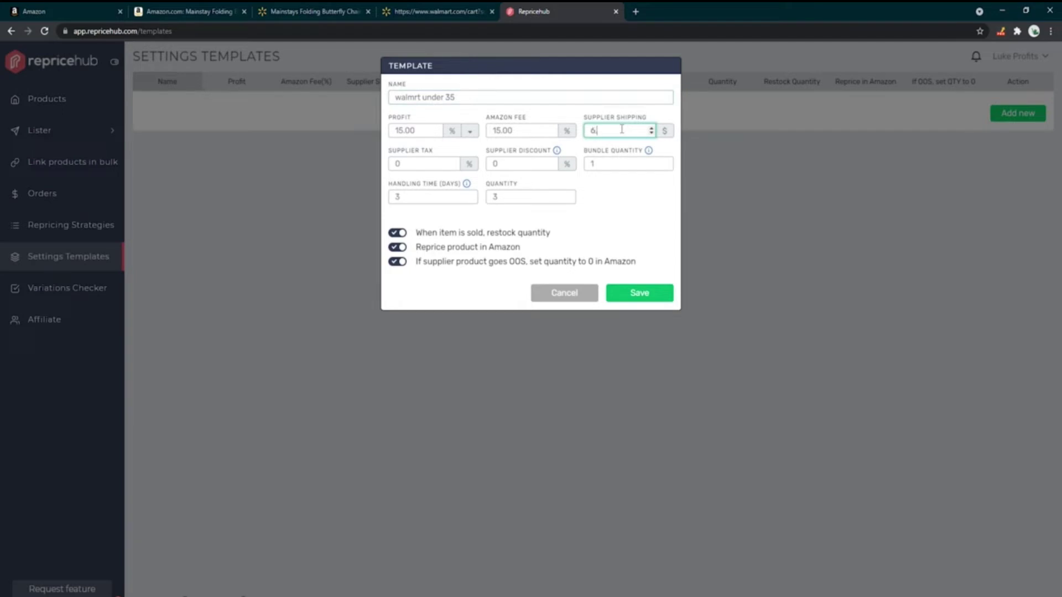
pyautogui.click(434, 12)
pyautogui.click(528, 11)
pyautogui.click(420, 160)
pyautogui.click(549, 166)
pyautogui.click(614, 162)
pyautogui.click(407, 195)
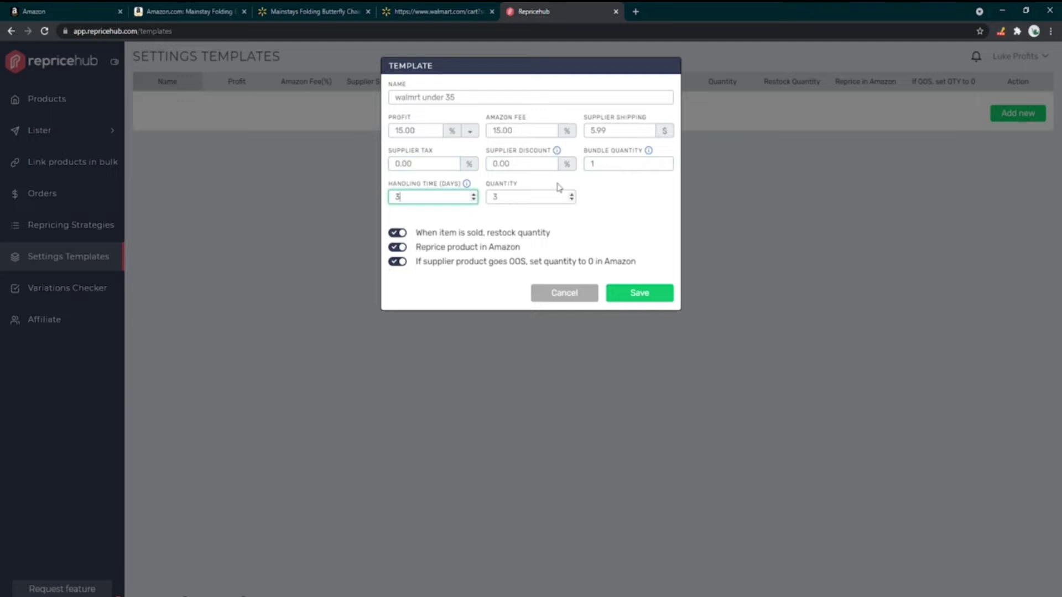
# Set the template's quantity to 5 and review the option that restocks the quantity when an item is sold
pyautogui.click(524, 196)
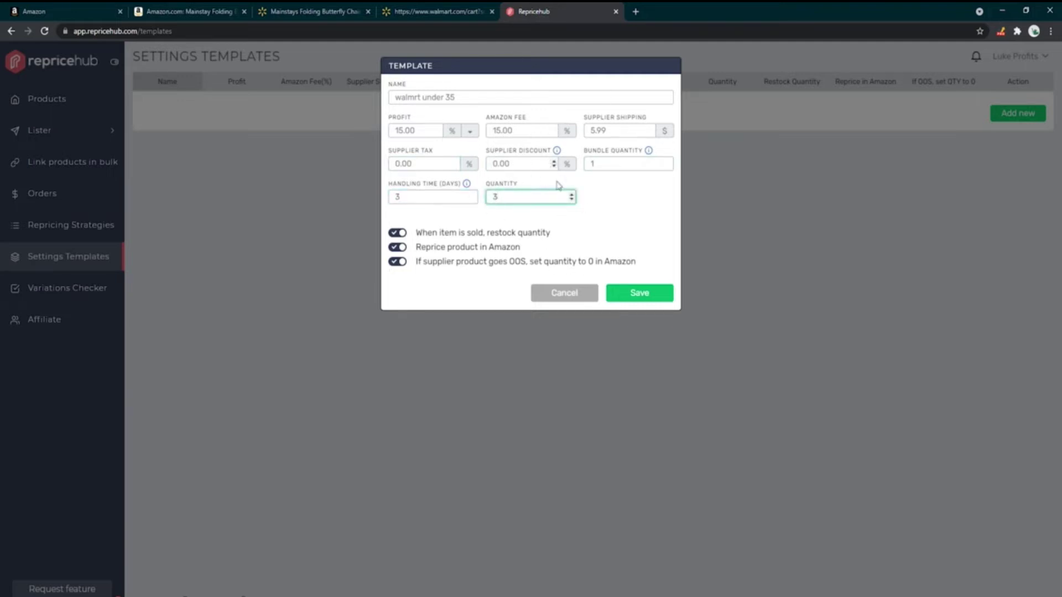
pyautogui.doubleClick(494, 197)
pyautogui.write('10')
pyautogui.moveTo(422, 232); pyautogui.dragTo(502, 232)
pyautogui.moveTo(416, 233); pyautogui.dragTo(507, 233)
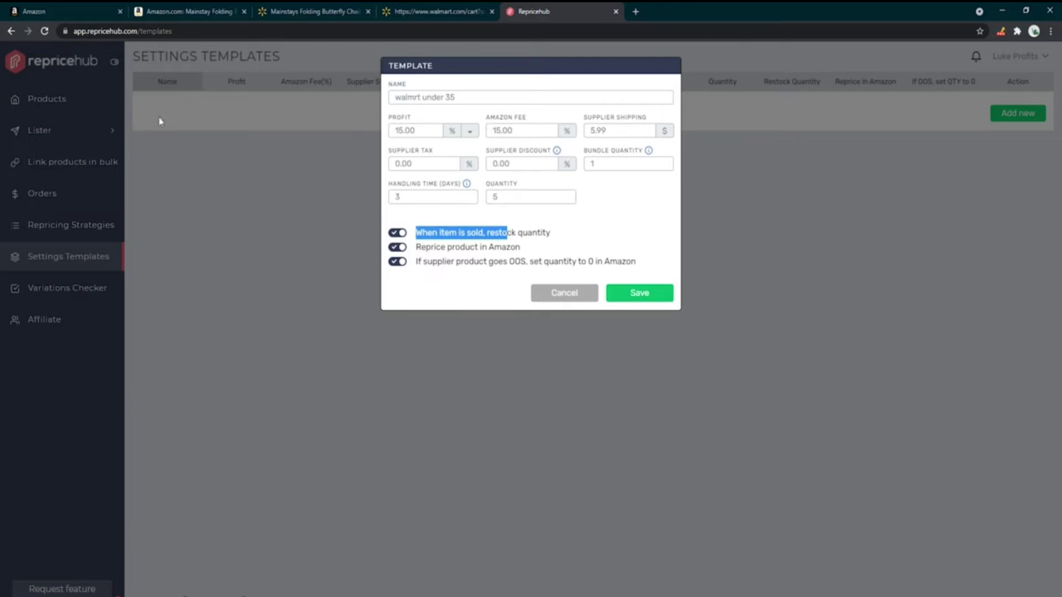
pyautogui.doubleClick(494, 196)
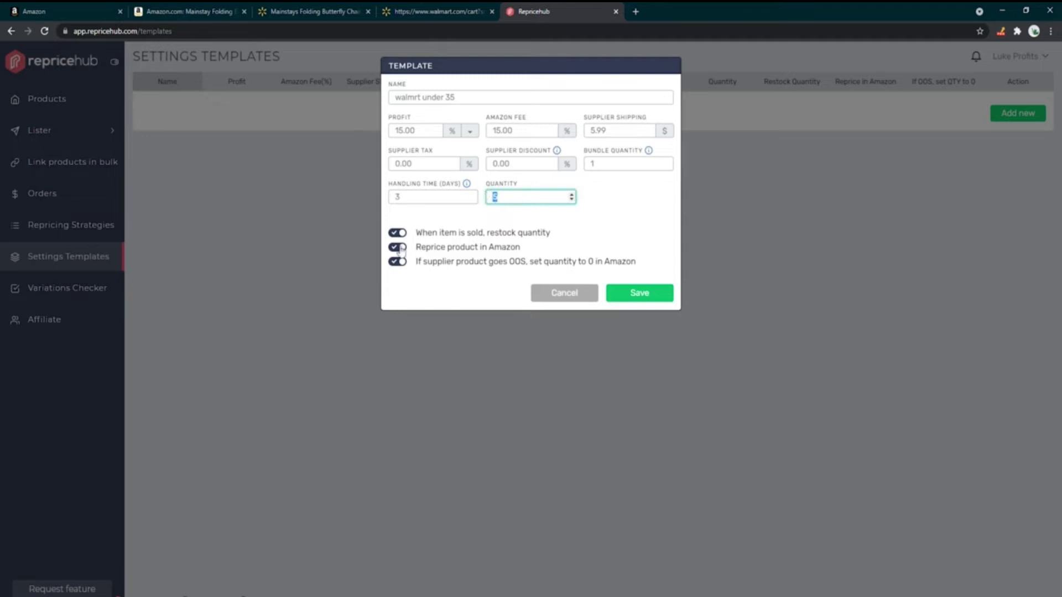
# Review the Amazon repricing and out-of-stock options against the Walmart cart, and save the template with both enabled
pyautogui.moveTo(424, 246); pyautogui.dragTo(518, 243)
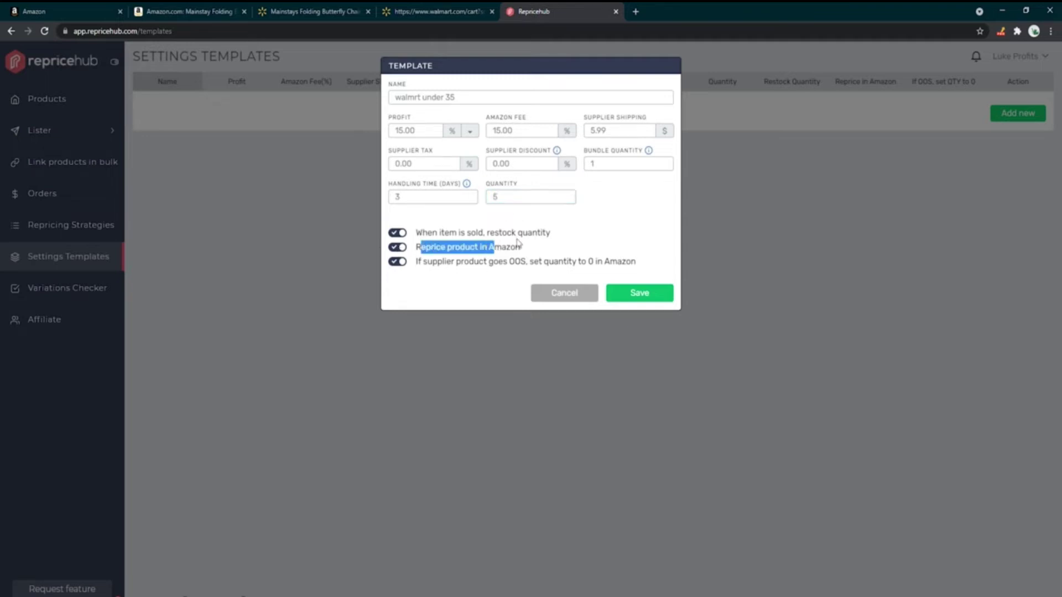
pyautogui.moveTo(432, 262); pyautogui.dragTo(593, 263)
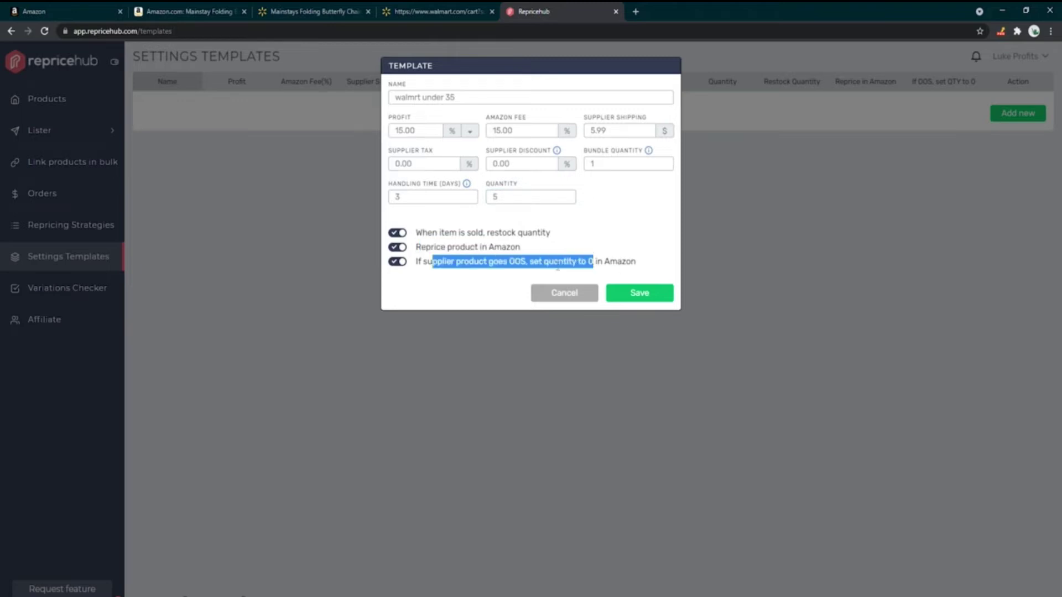
pyautogui.click(453, 9)
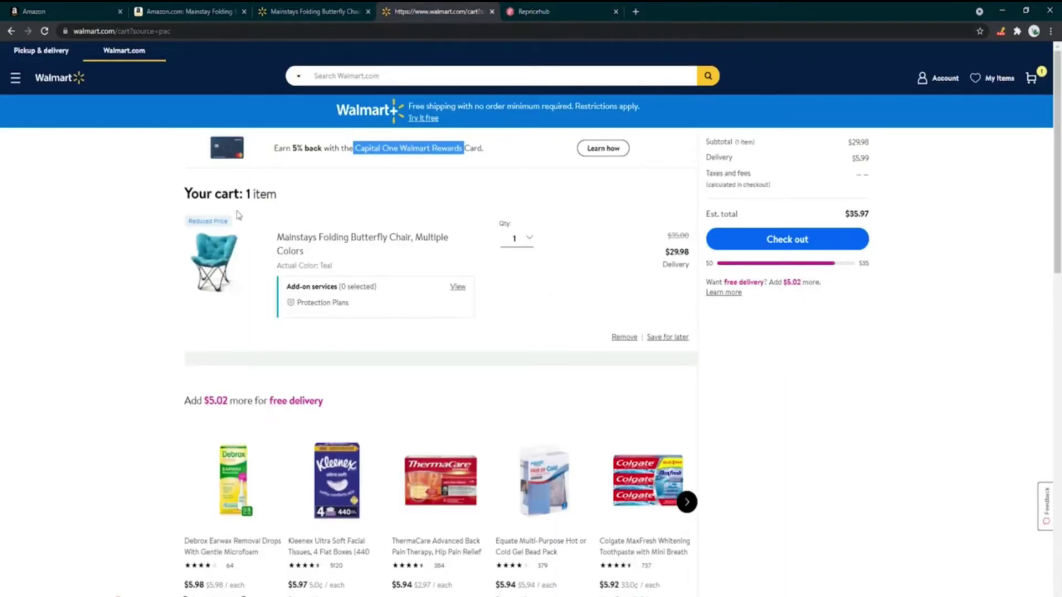
pyautogui.click(520, 8)
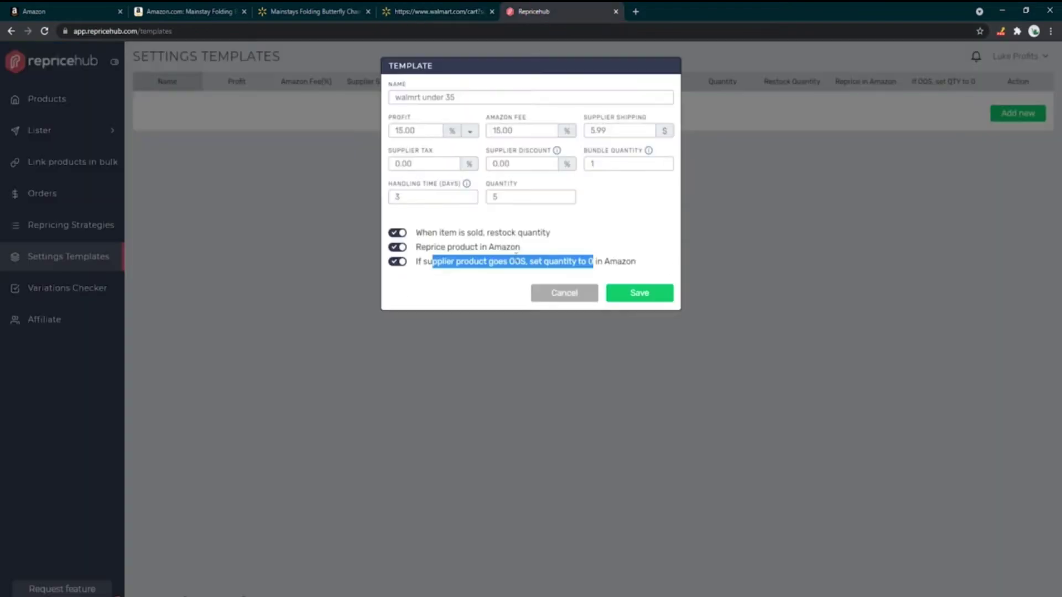
pyautogui.click(649, 301)
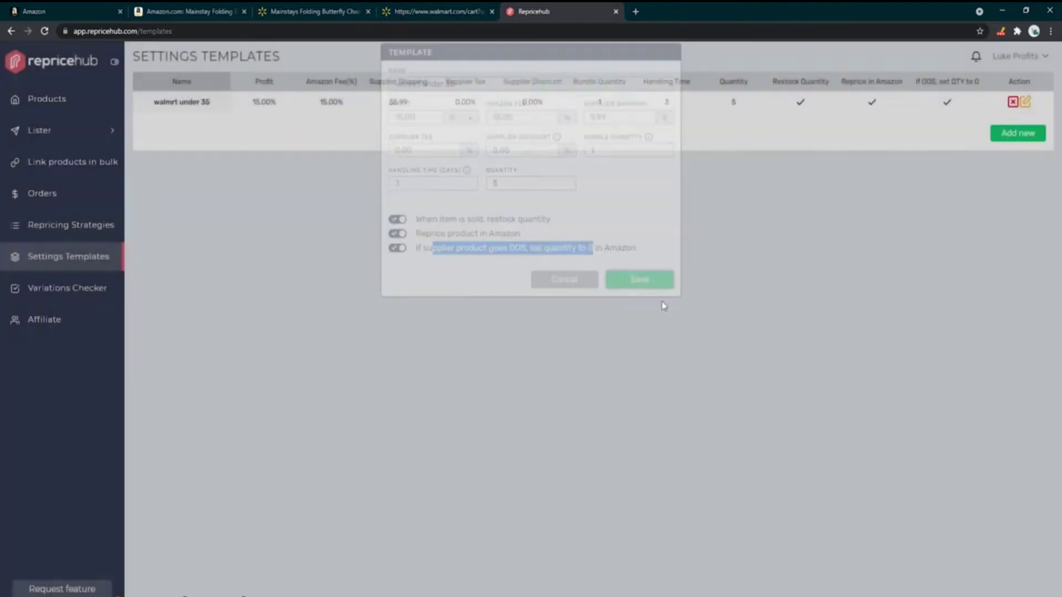
# Check the saved template's row in the list, and open a blank template form and cancel it
pyautogui.moveTo(155, 100); pyautogui.dragTo(282, 111)
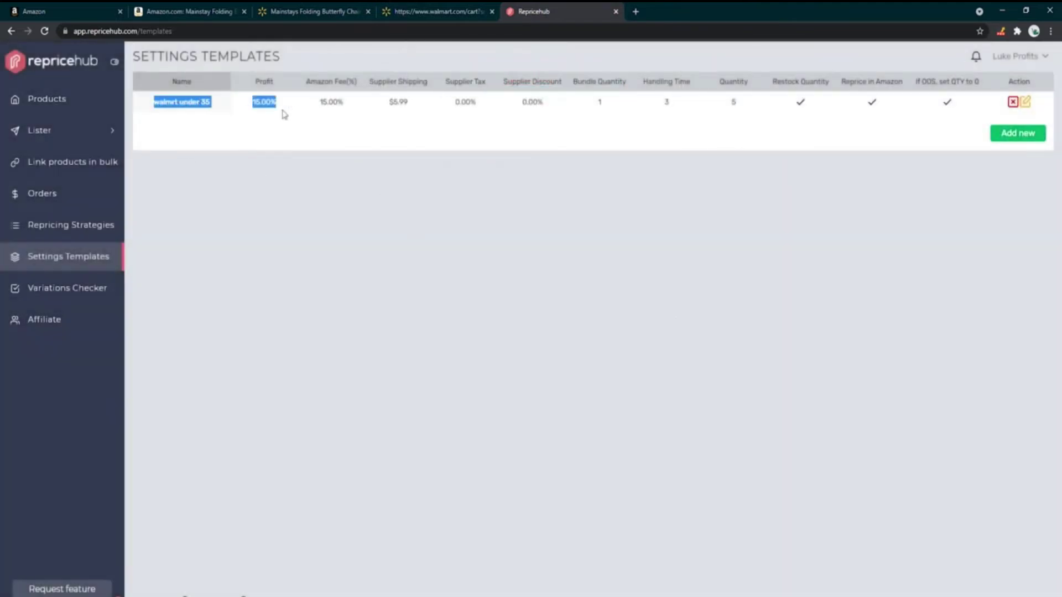
pyautogui.click(154, 105)
pyautogui.moveTo(160, 101); pyautogui.dragTo(222, 112)
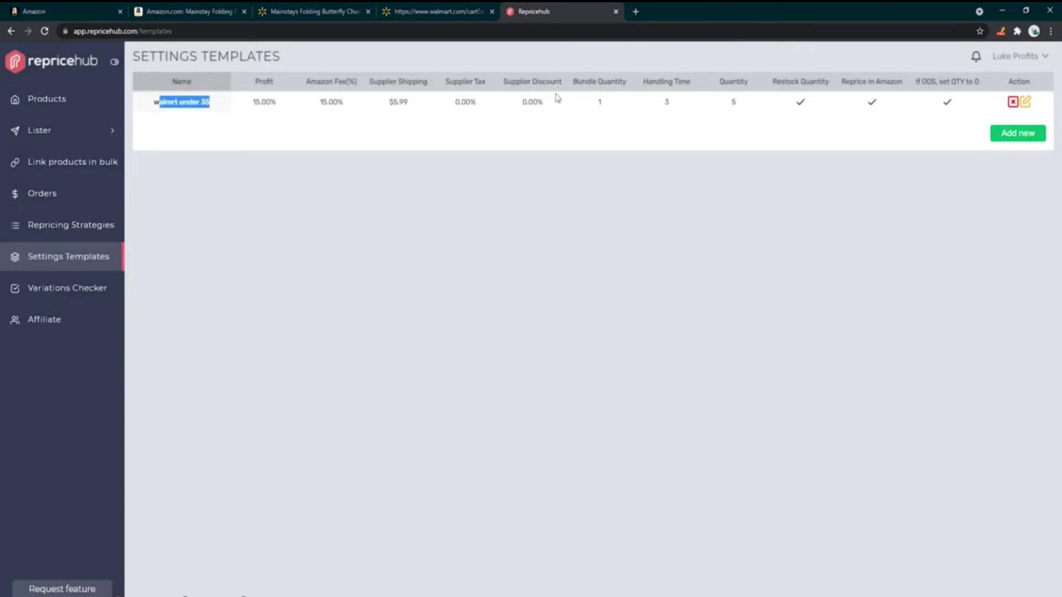
pyautogui.click(1018, 135)
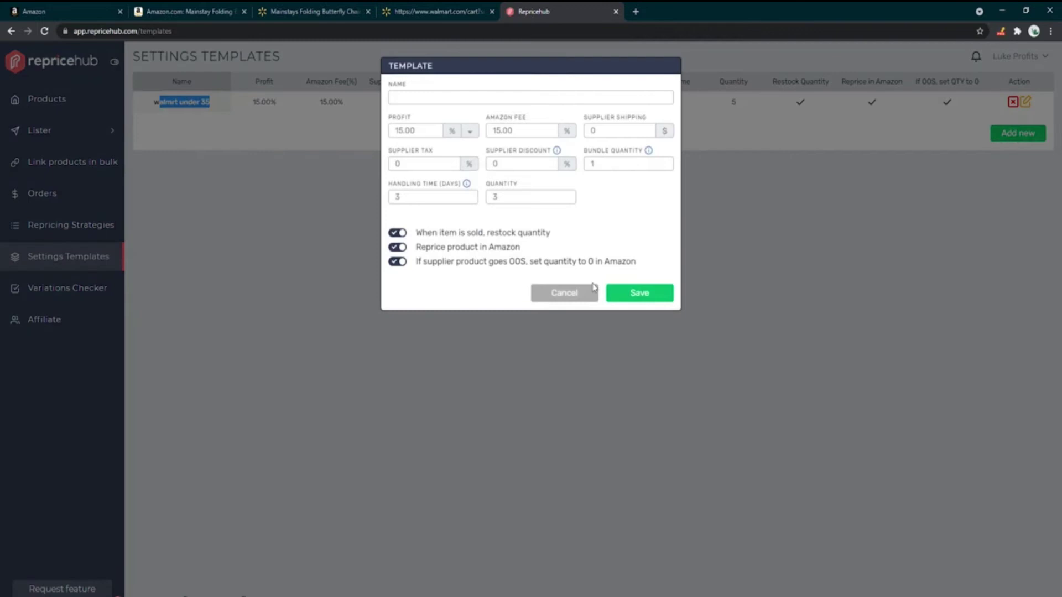
pyautogui.click(544, 301)
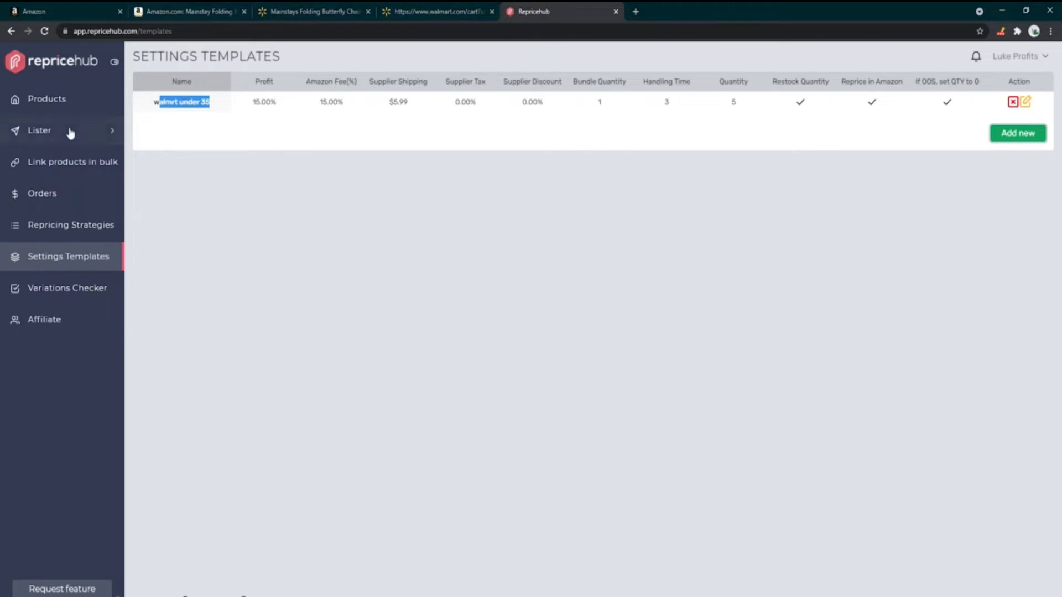
# Start a new repricing strategy and name it "Default"
pyautogui.click(66, 229)
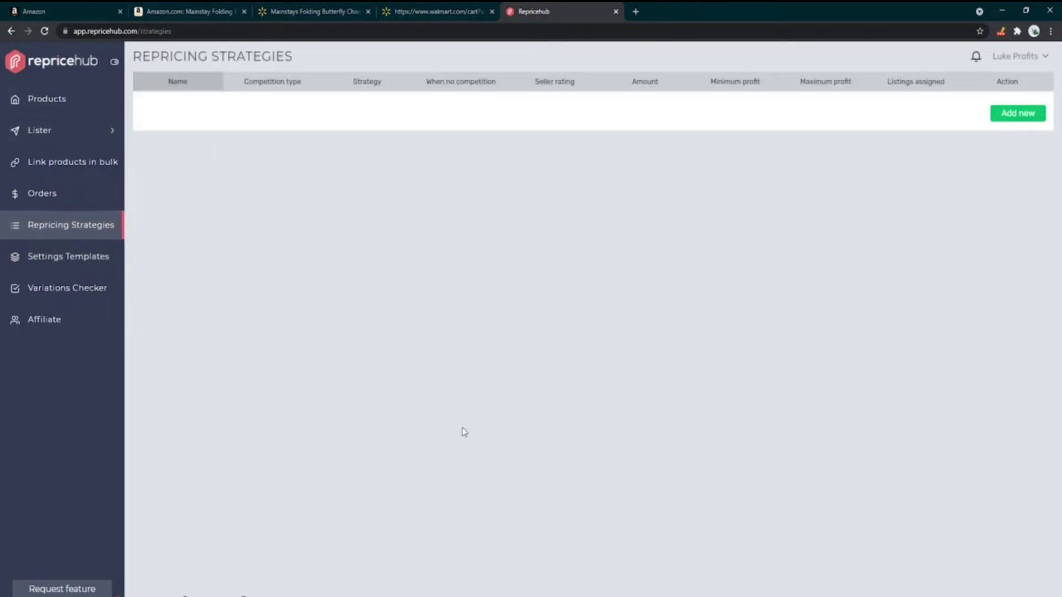
pyautogui.click(1018, 112)
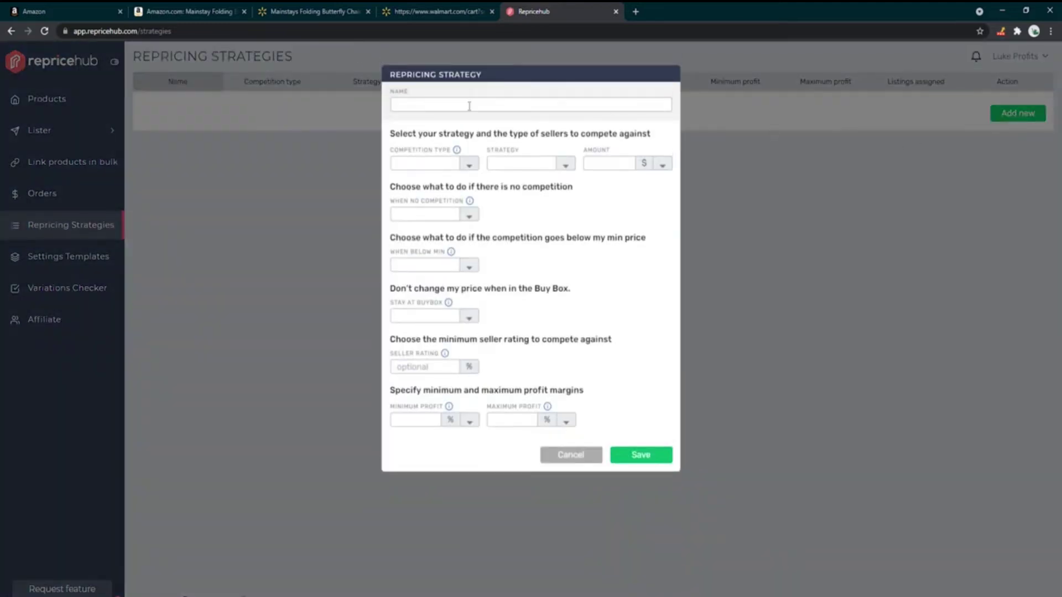
pyautogui.click(468, 105)
pyautogui.write('Default')
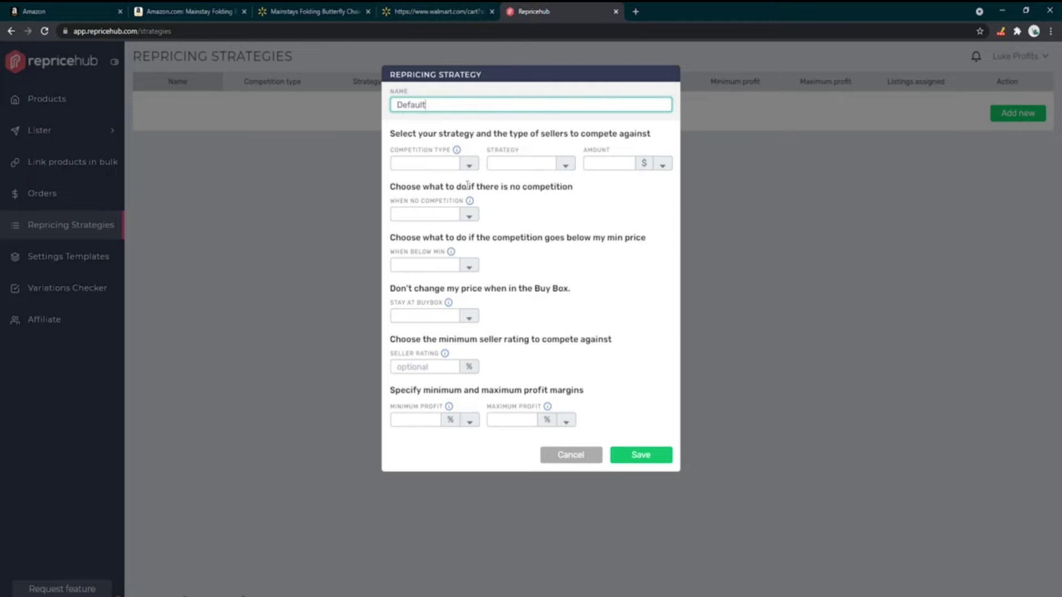
# Examine the butterfly chair's Amazon price and the competing sellers' offers, and return to the repricing strategy form
pyautogui.hotkey('ctrl', '2')
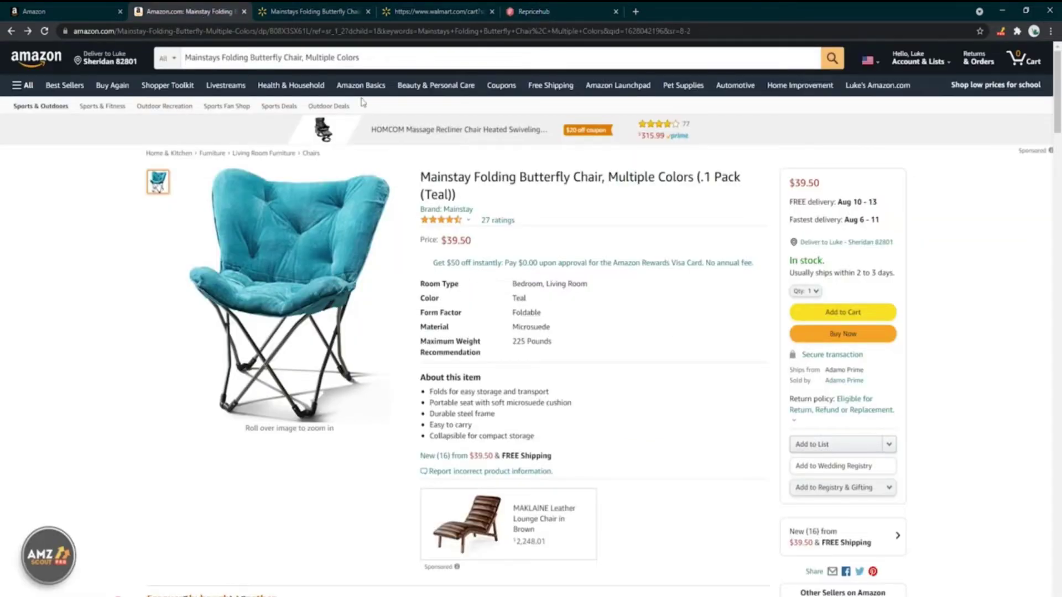
pyautogui.doubleClick(457, 240)
pyautogui.click(481, 244)
pyautogui.moveTo(468, 220)
pyautogui.scroll(-1, 761, 279)
pyautogui.scroll(-1, 761, 279)
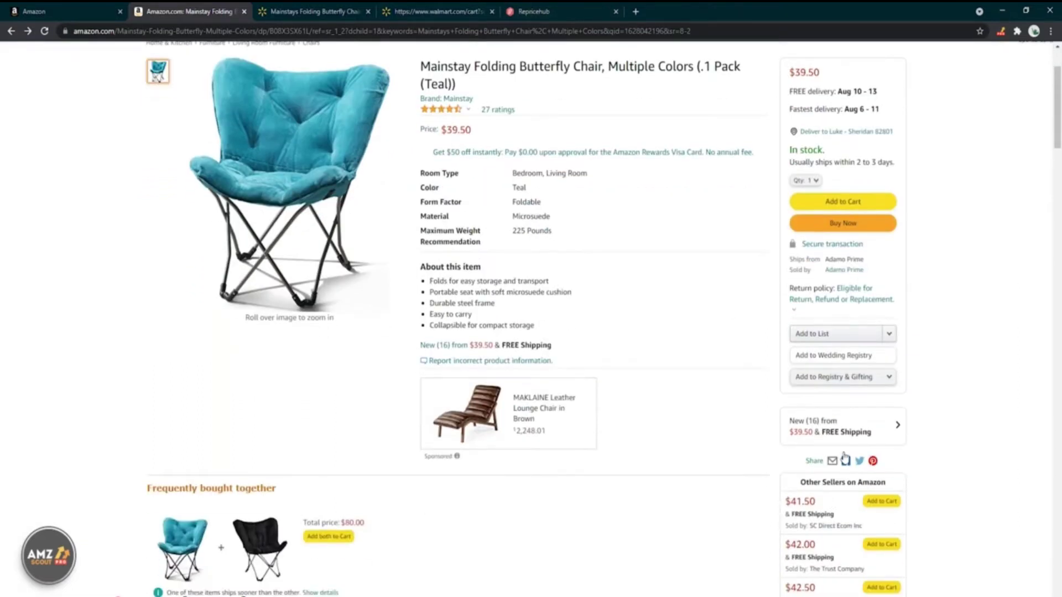
pyautogui.click(856, 423)
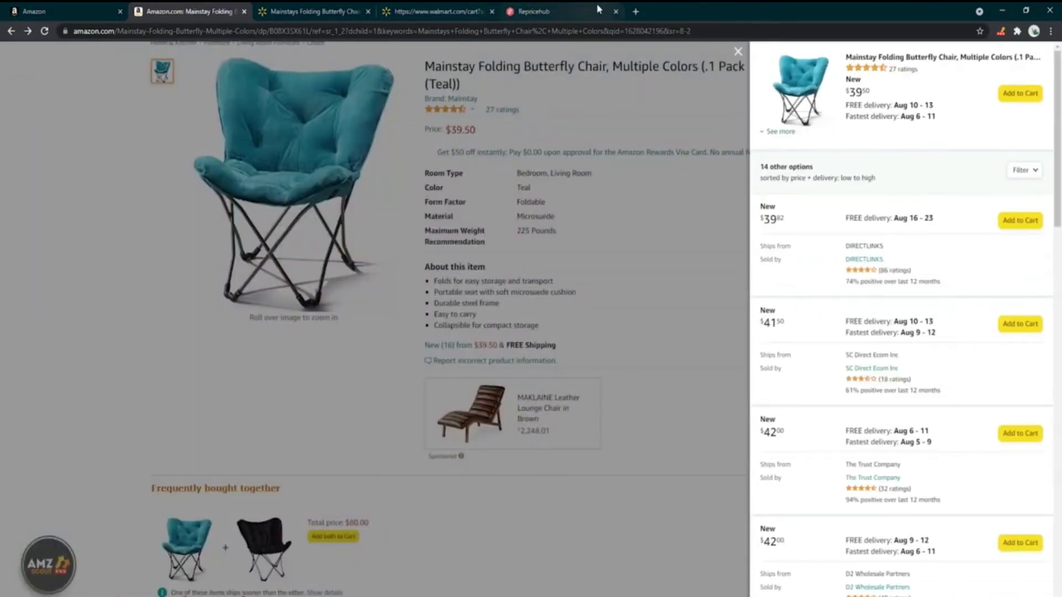
pyautogui.click(575, 11)
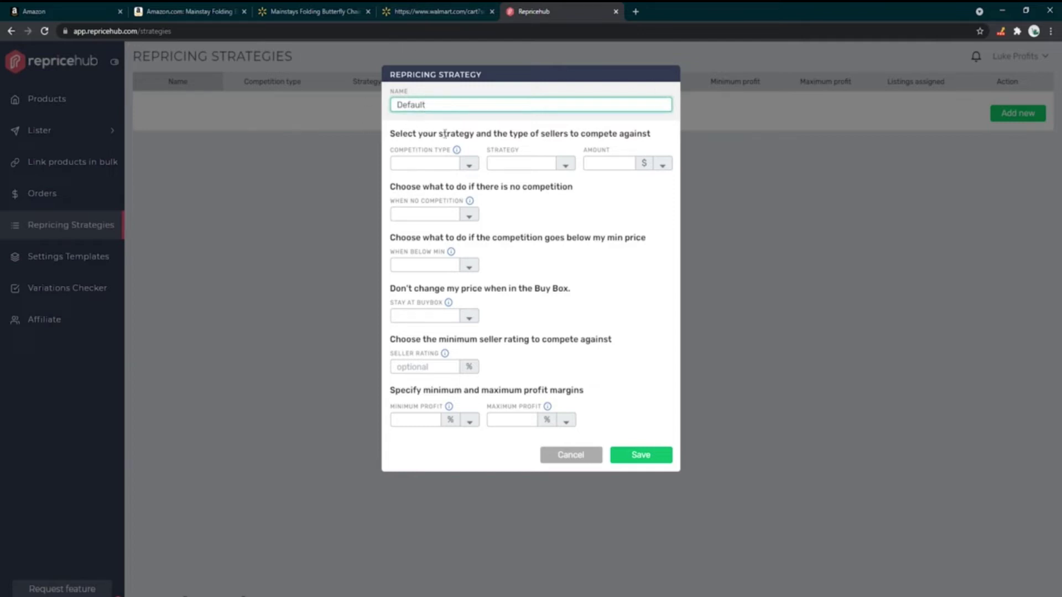
# Try Buybox as the strategy's competition type and change it to Lowest price
pyautogui.click(469, 164)
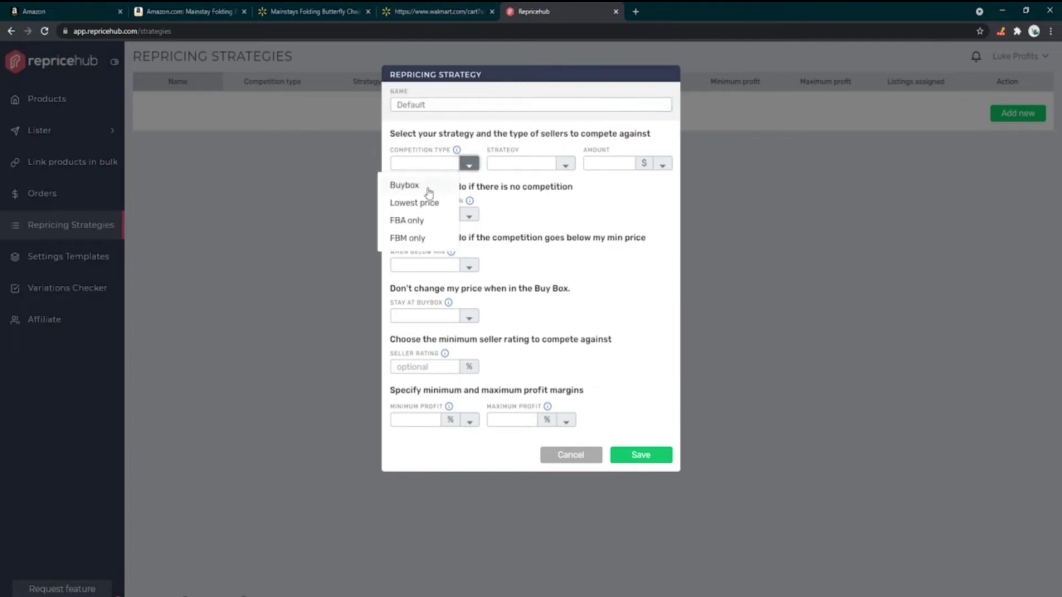
pyautogui.click(429, 190)
pyautogui.click(468, 166)
pyautogui.click(424, 203)
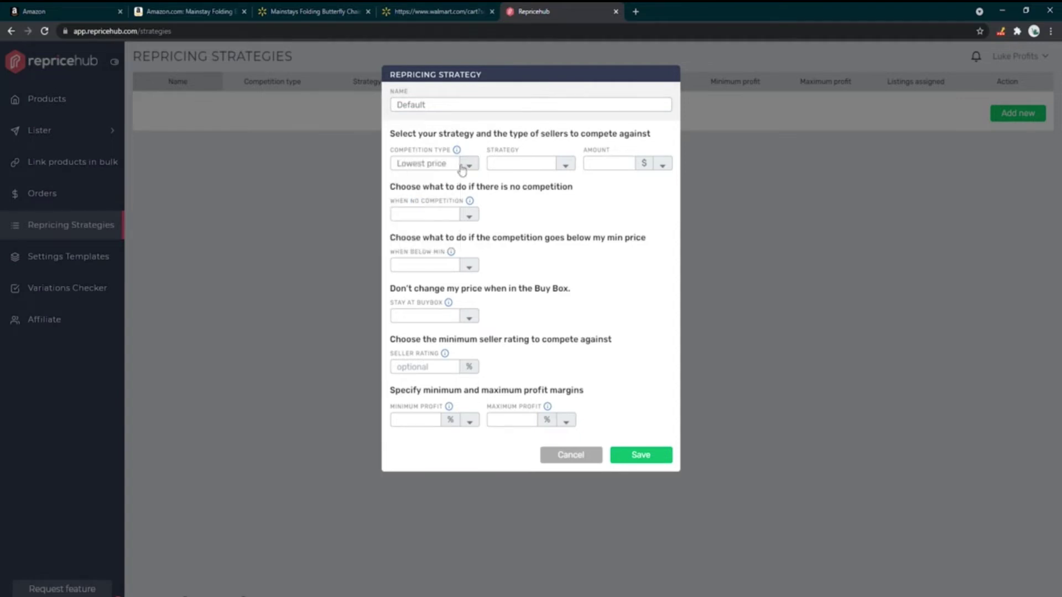
# Review the competing sellers' offers for the butterfly chair on Amazon and return to the repricing strategy form
pyautogui.click(438, 10)
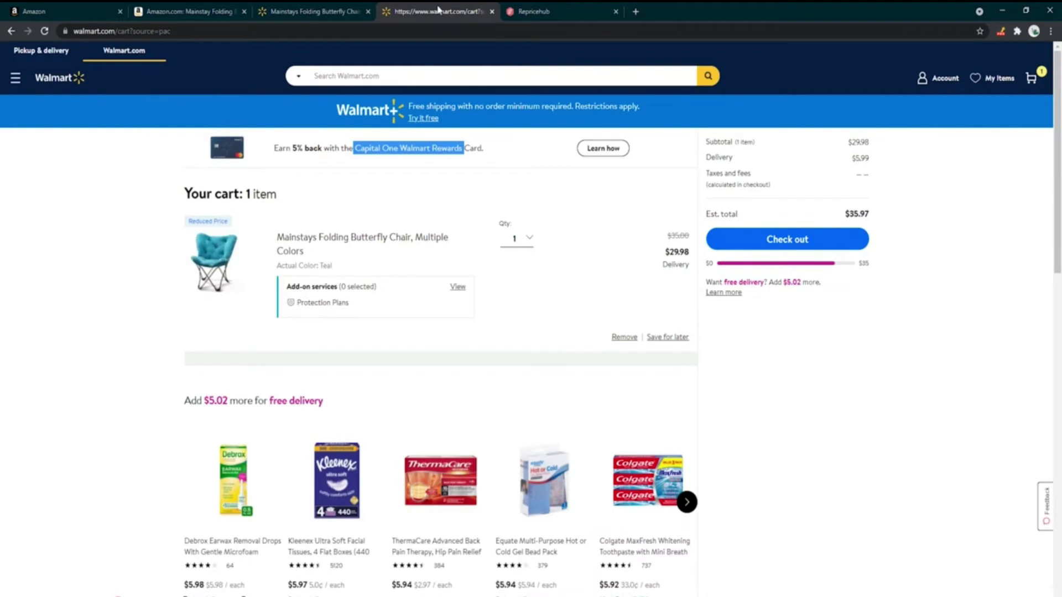
pyautogui.click(312, 11)
pyautogui.click(229, 11)
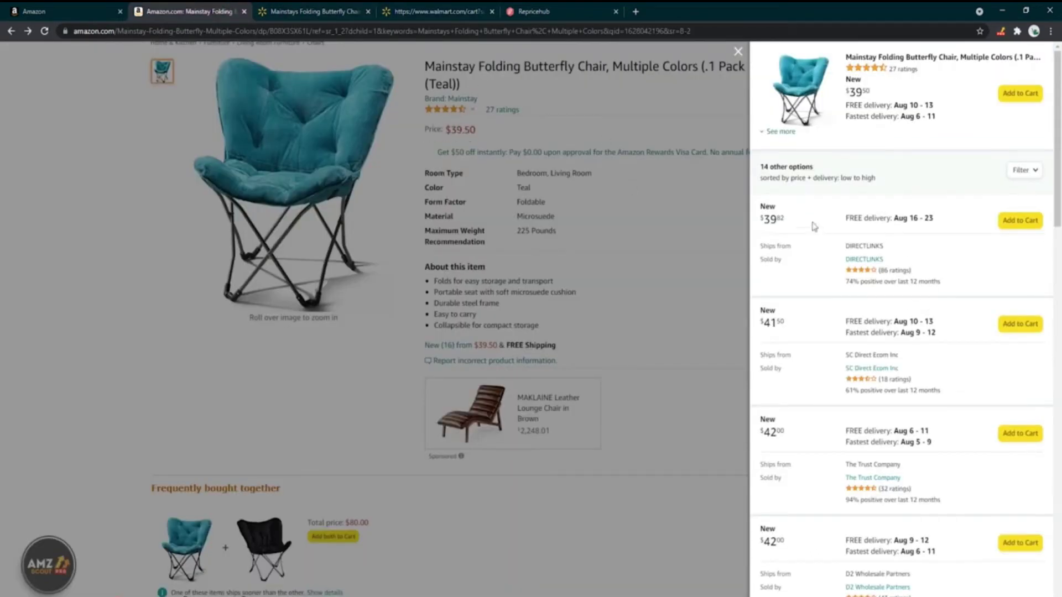
pyautogui.scroll(-10, 841, 359)
pyautogui.scroll(-5, 845, 415)
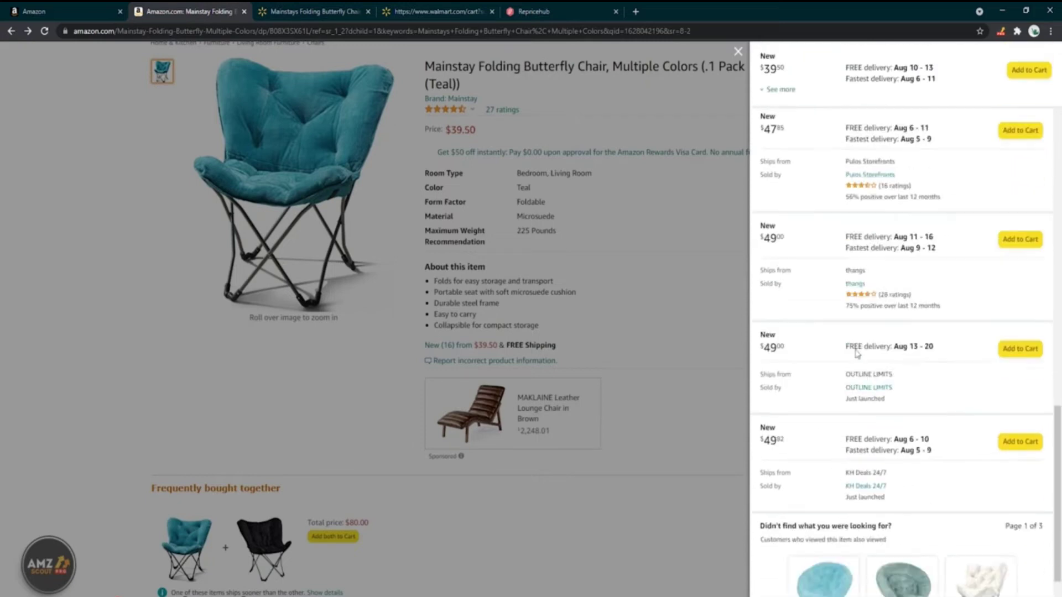
pyautogui.scroll(10, 874, 355)
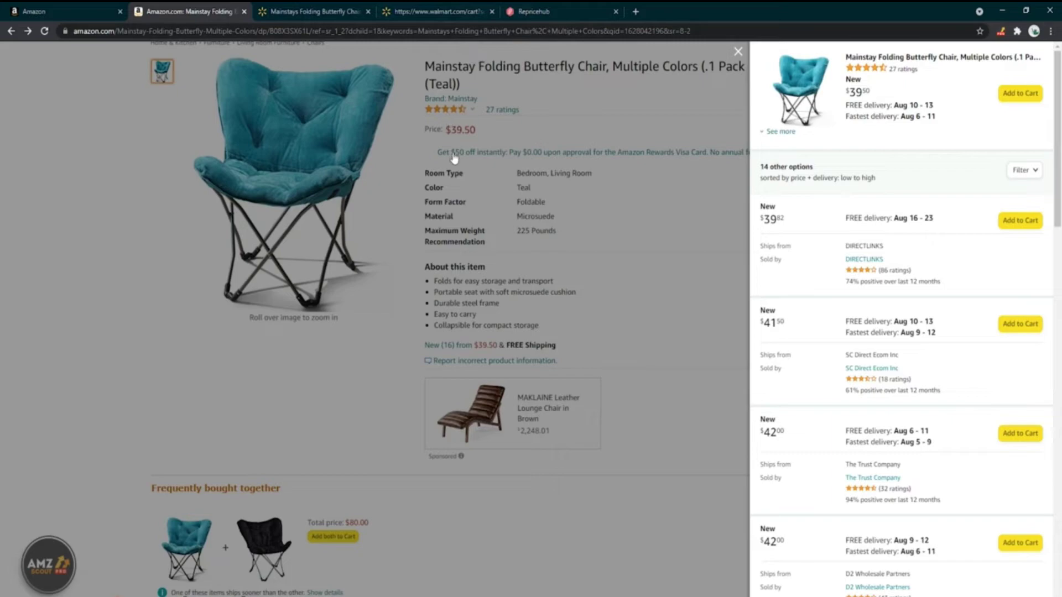
pyautogui.click(531, 10)
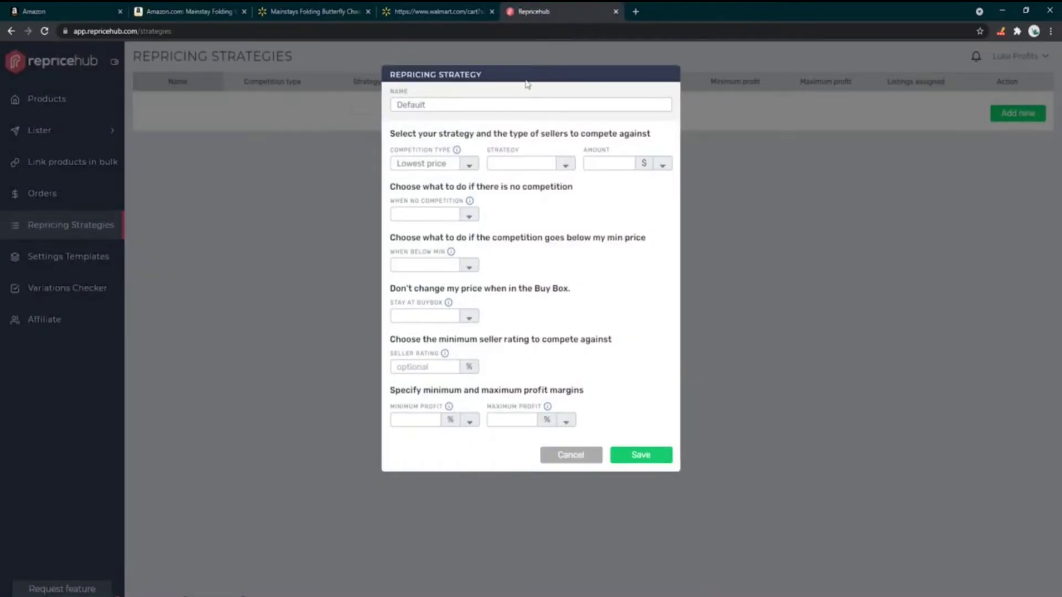
# Set the competition type to Buybox and the strategy to Match
pyautogui.click(469, 164)
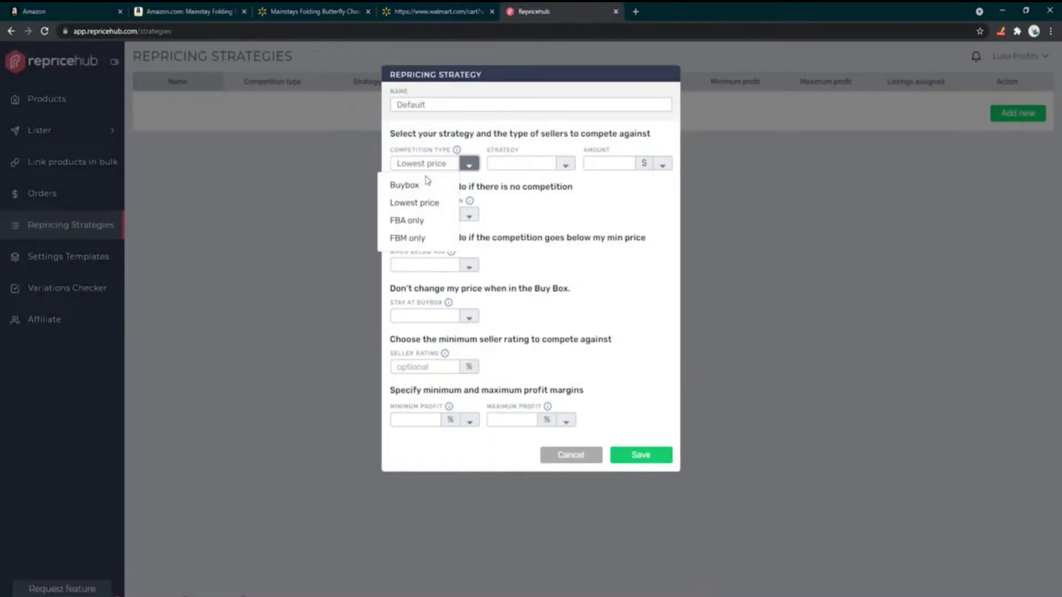
pyautogui.click(408, 186)
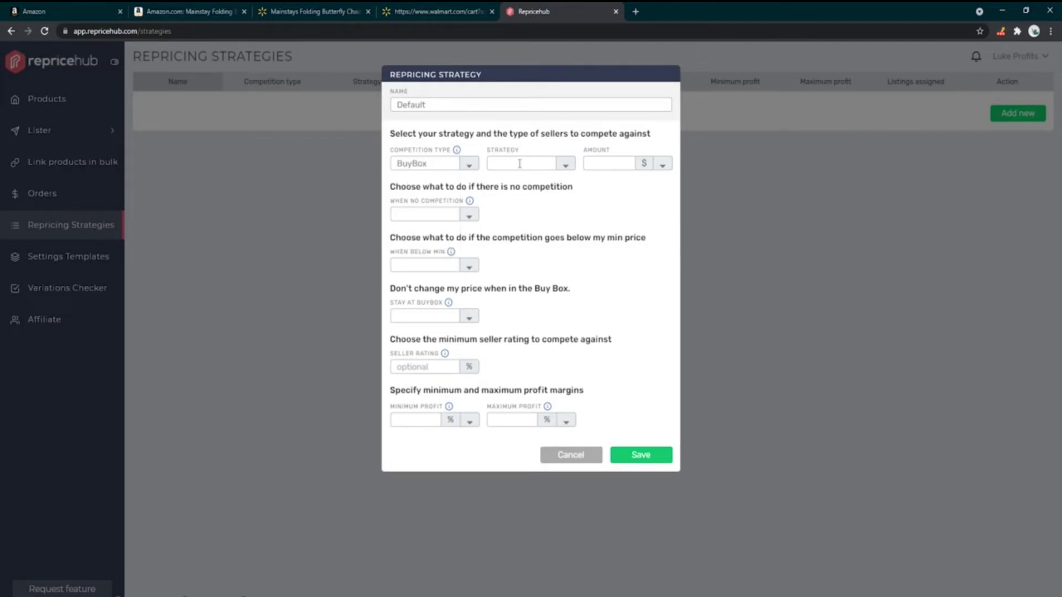
pyautogui.click(564, 164)
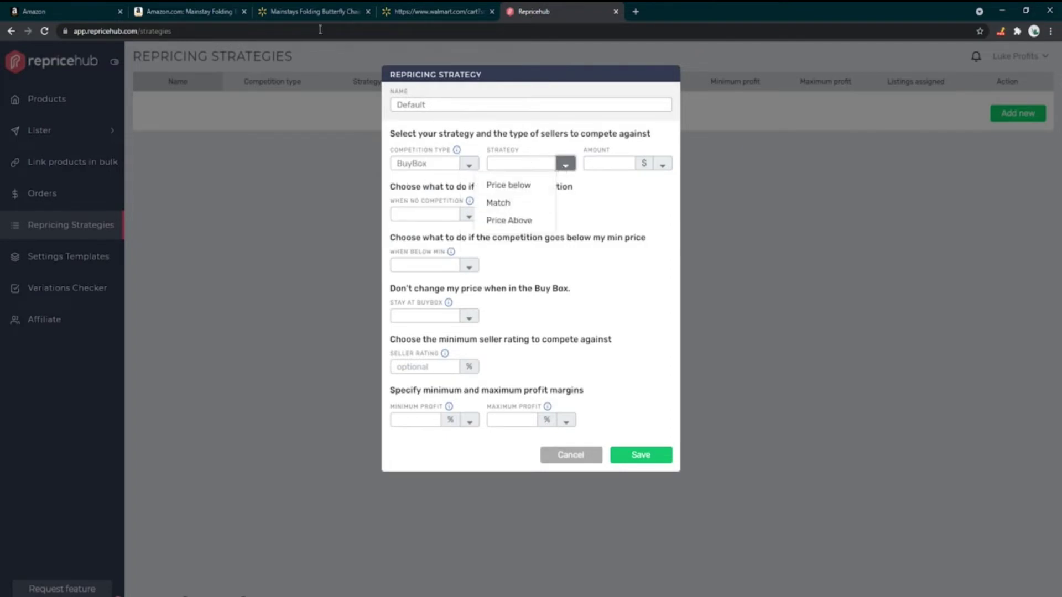
pyautogui.click(523, 208)
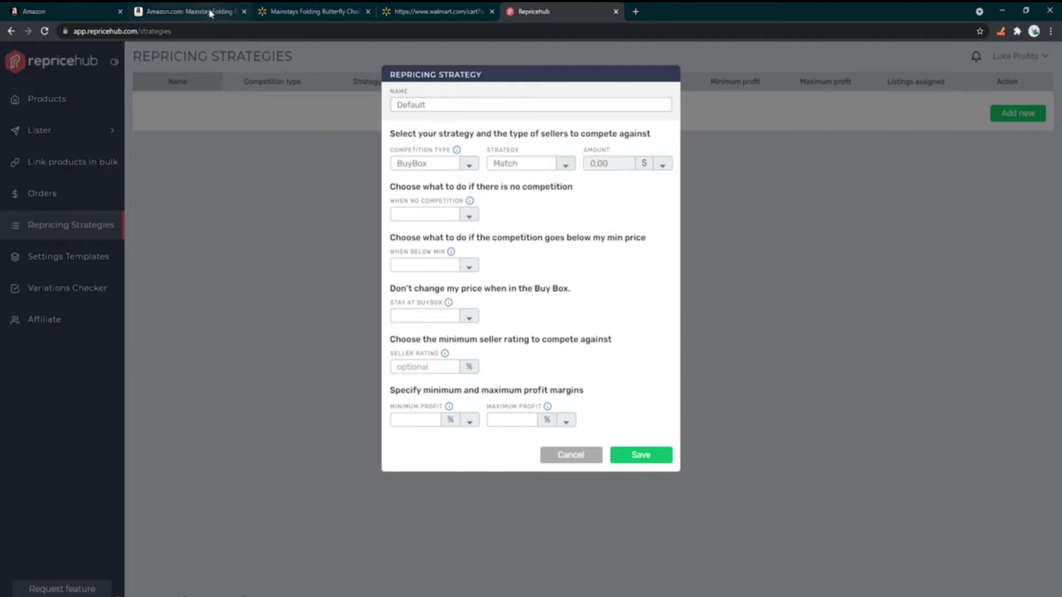
# Try Price below as the strategy and select its amount
pyautogui.click(573, 165)
pyautogui.click(529, 187)
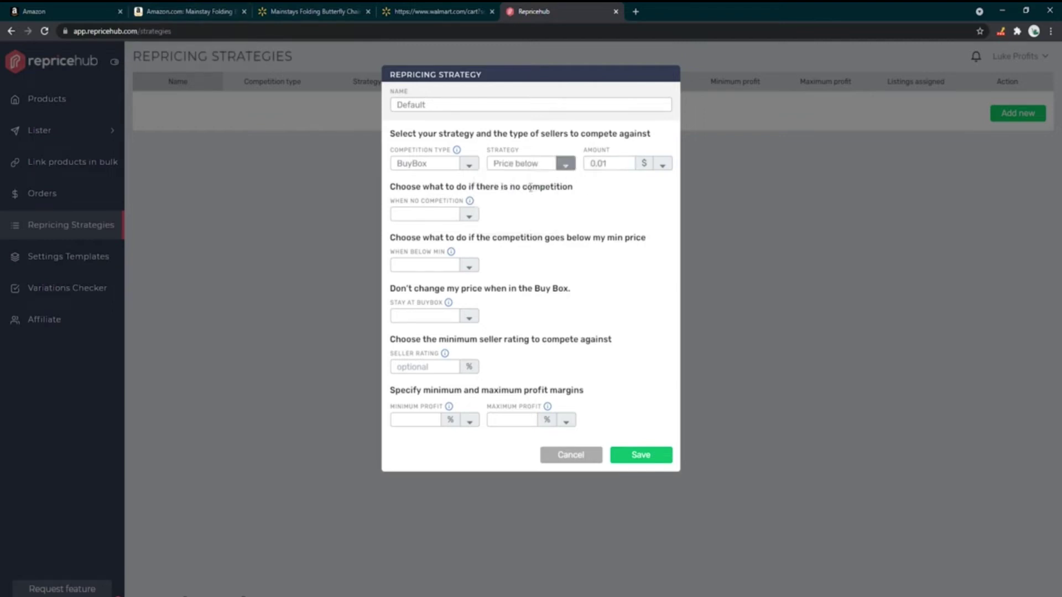
pyautogui.doubleClick(602, 164)
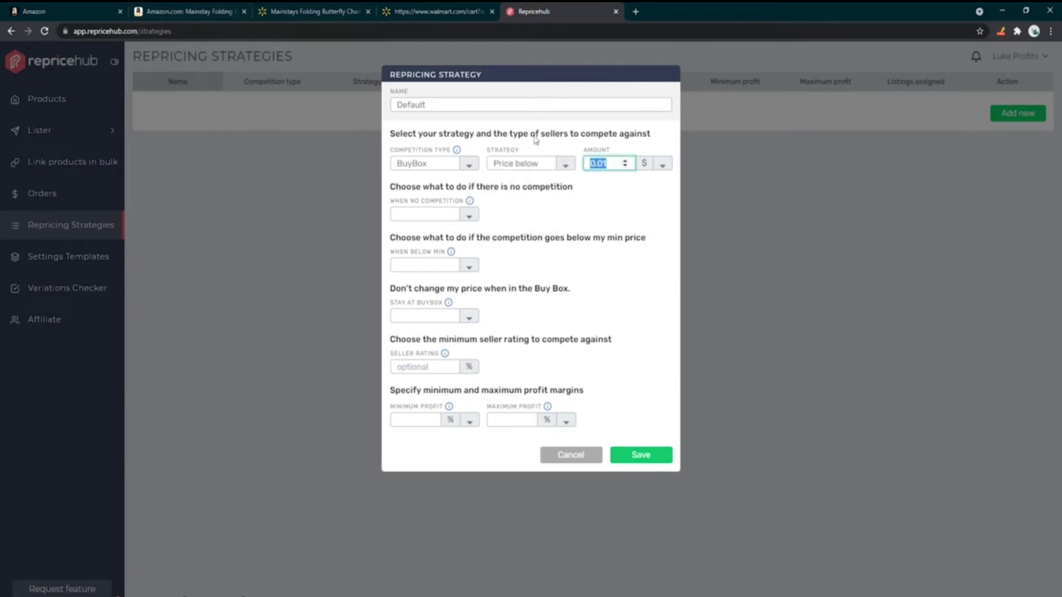
# Close the other sellers' offers on Amazon, examine the butterfly chair's price, and return to the repricing strategy form
pyautogui.click(175, 8)
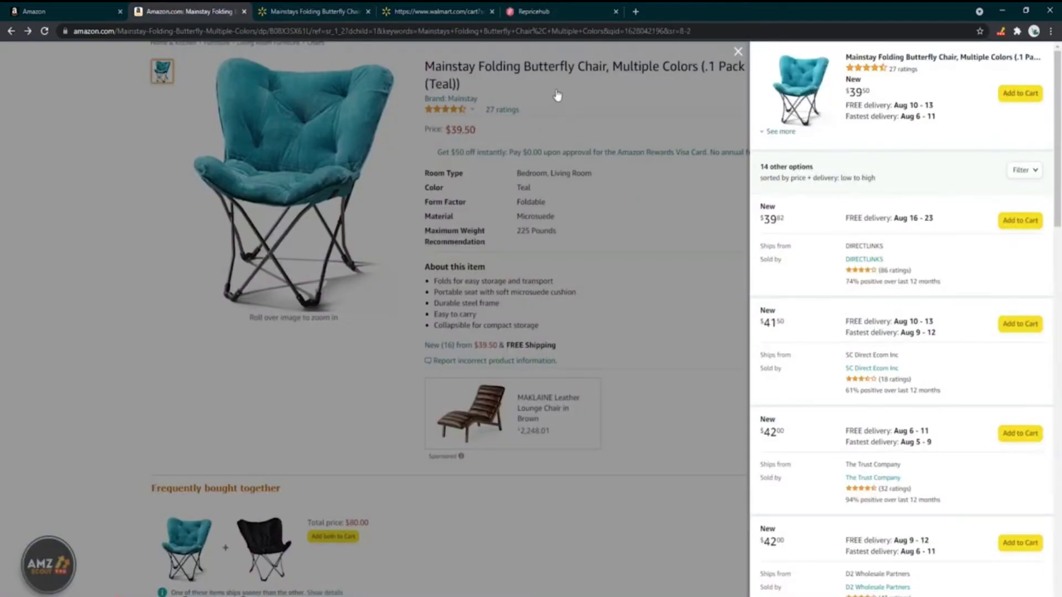
pyautogui.click(738, 54)
pyautogui.moveTo(474, 245); pyautogui.dragTo(442, 242)
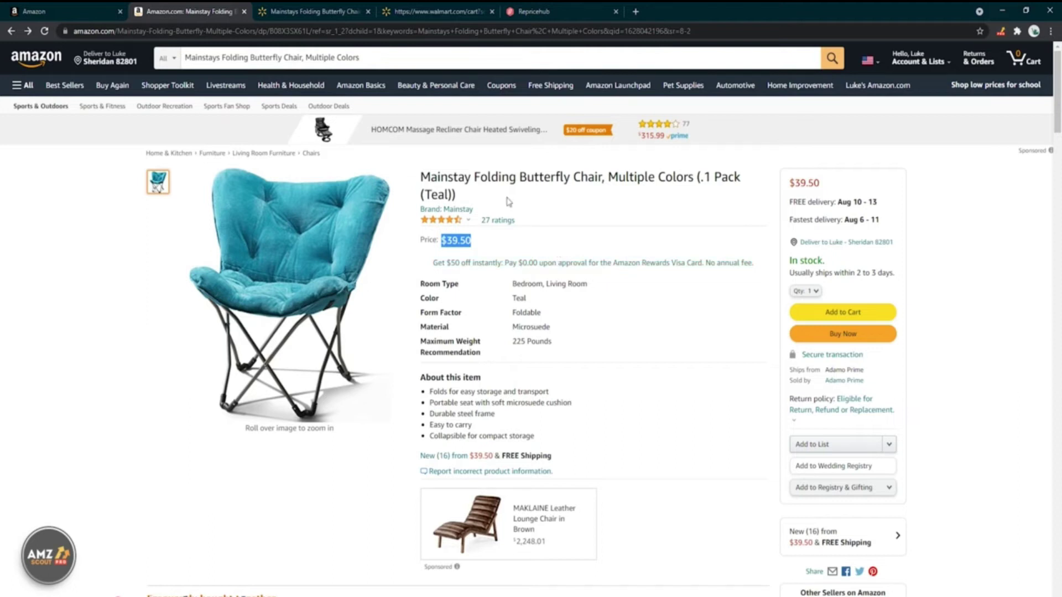
pyautogui.moveTo(438, 228)
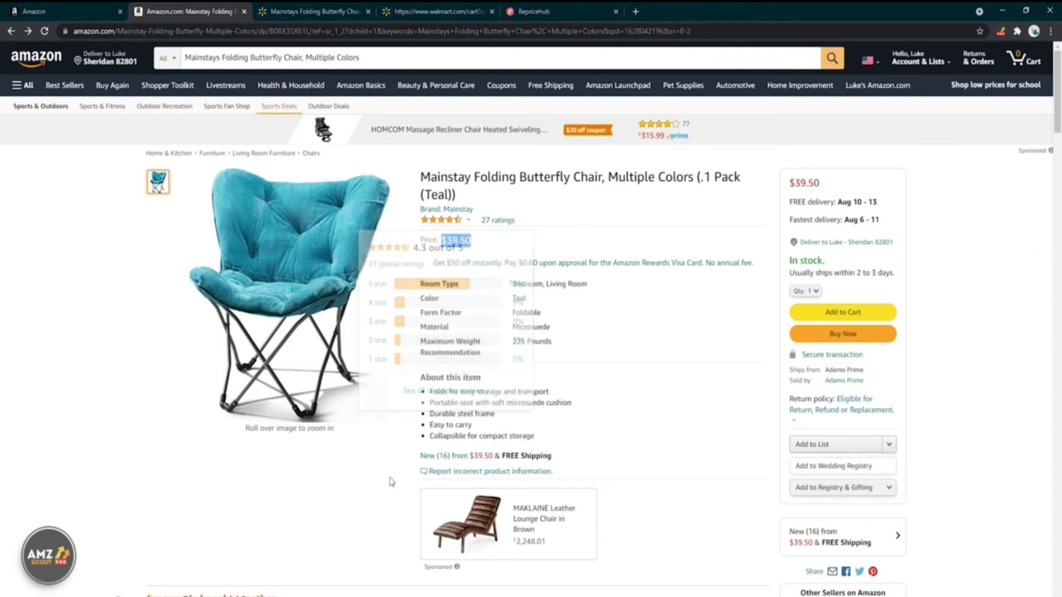
pyautogui.click(509, 224)
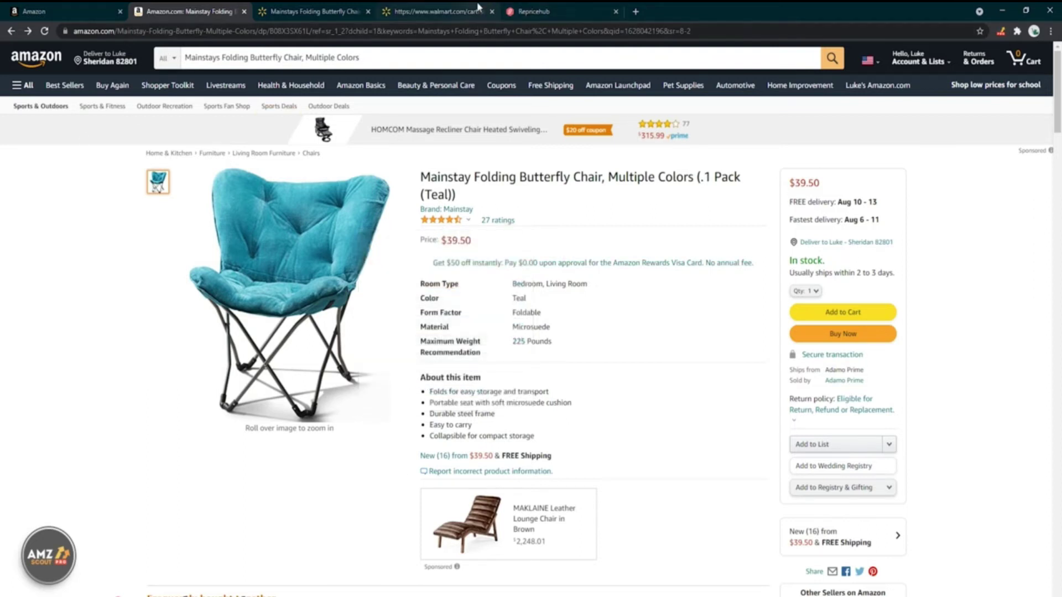
pyautogui.click(541, 8)
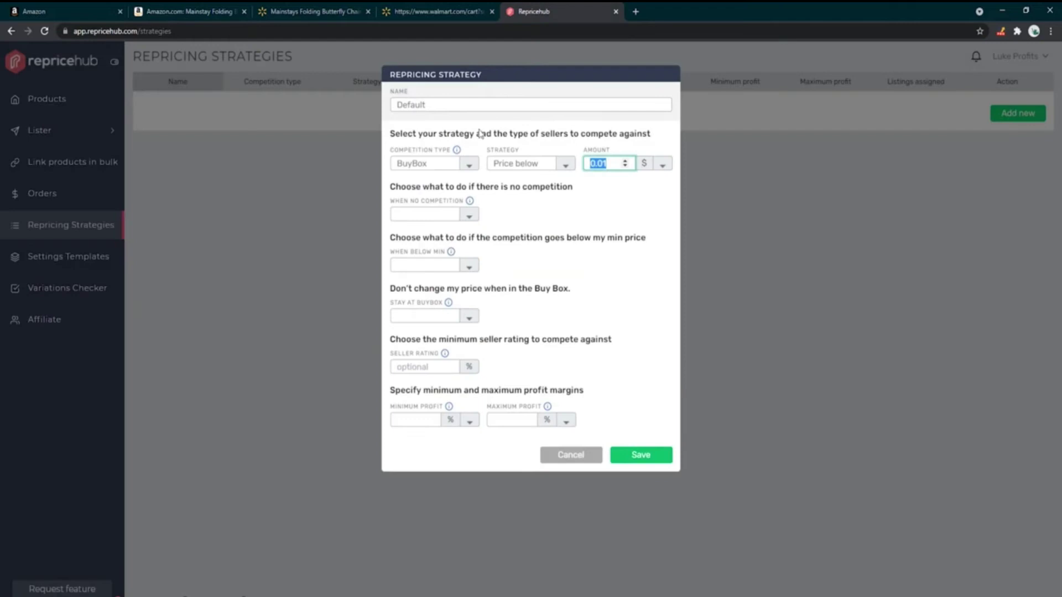
# Switch the strategy to Match, check the chair's Amazon listing, and return to the strategy form
pyautogui.click(526, 163)
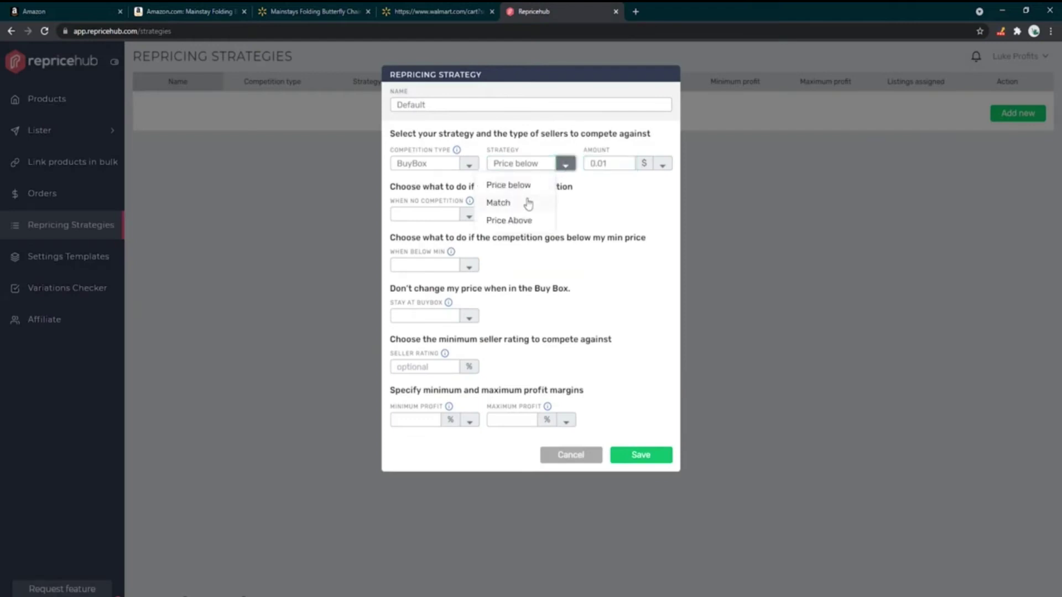
pyautogui.click(530, 202)
pyautogui.click(164, 7)
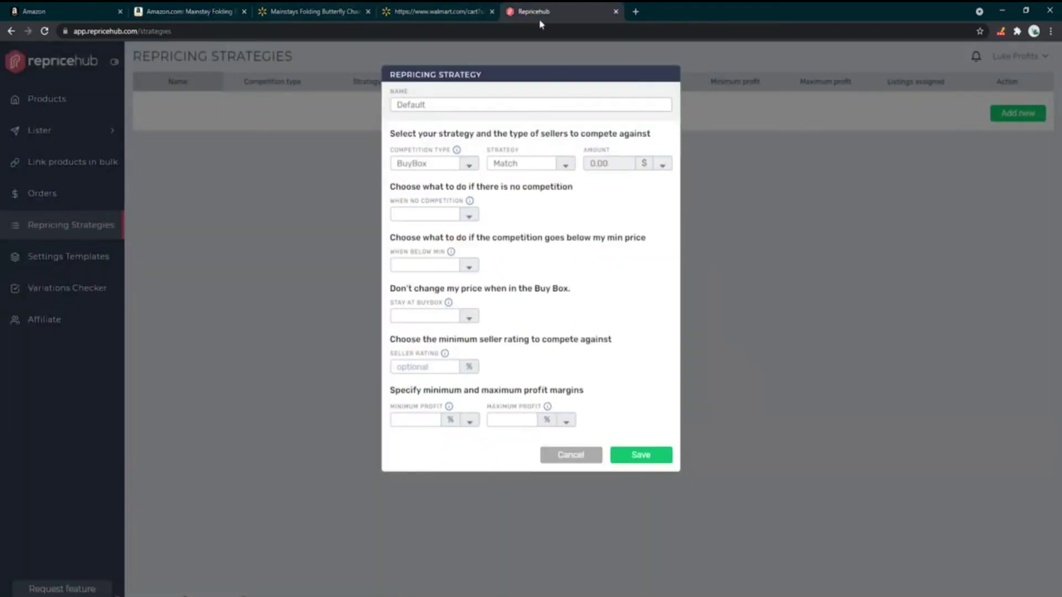
pyautogui.click(534, 11)
# Compare the Price below and Match strategies by alternating between them, ending on Price below
pyautogui.click(569, 165)
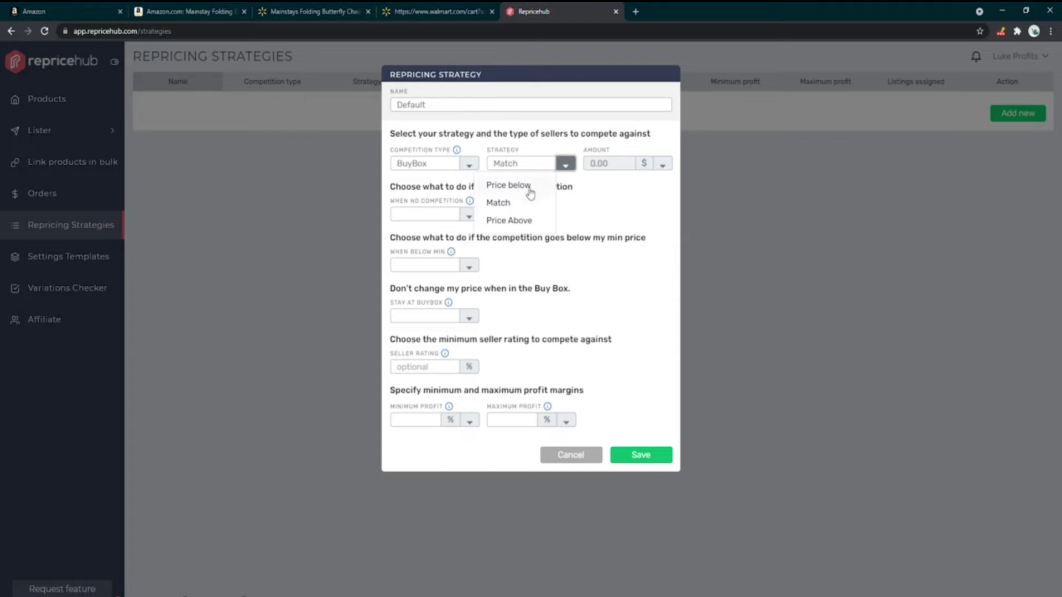
pyautogui.click(525, 181)
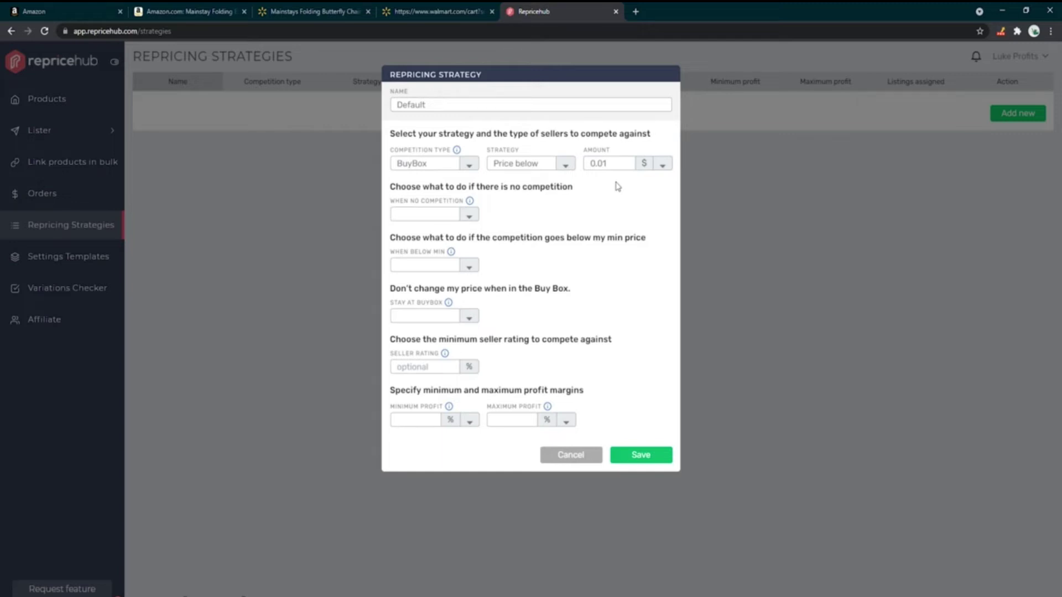
pyautogui.click(564, 163)
pyautogui.click(518, 206)
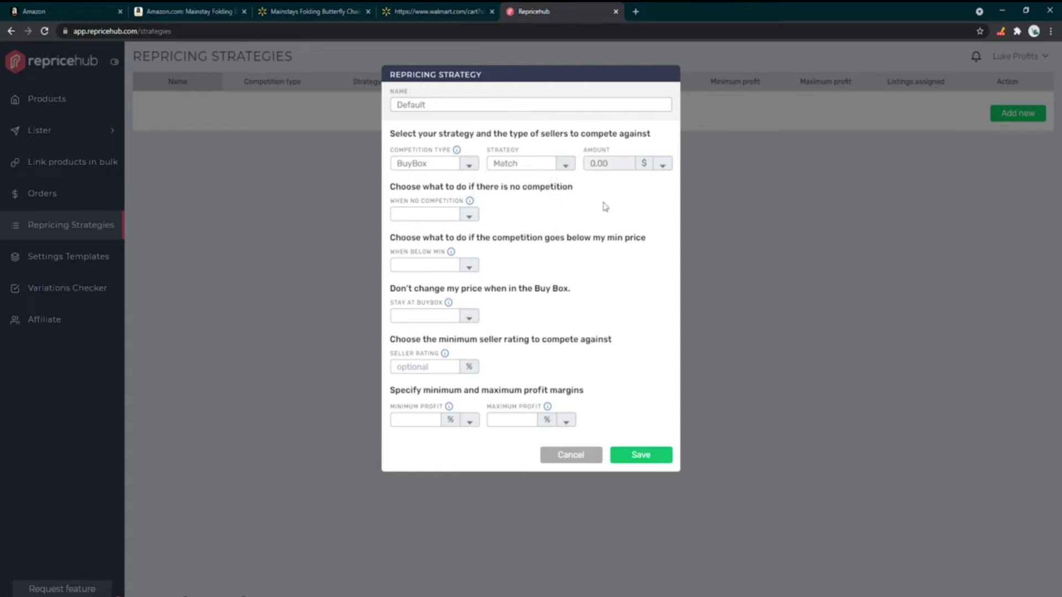
pyautogui.click(565, 164)
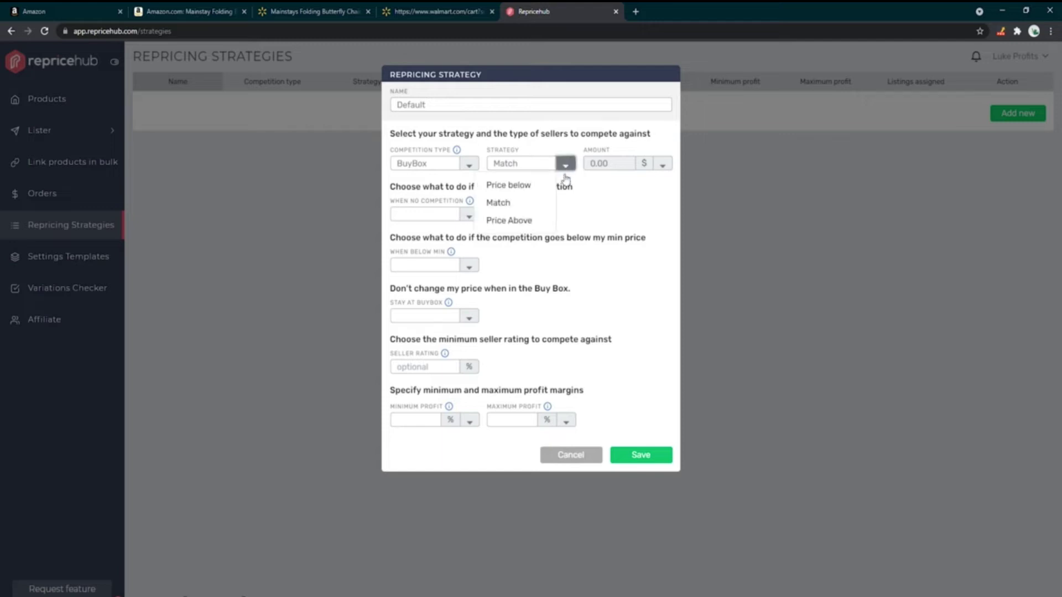
pyautogui.click(529, 188)
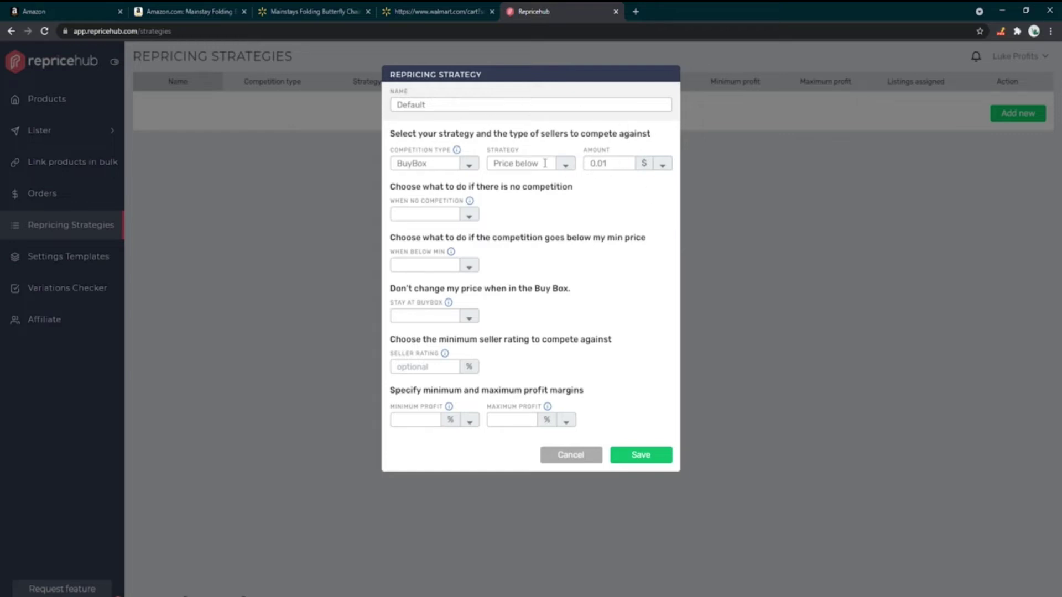
# Alternate between Match and Price below once more and settle on Match as the repricing strategy
pyautogui.click(564, 164)
pyautogui.click(521, 209)
pyautogui.click(553, 163)
pyautogui.click(531, 183)
pyautogui.click(565, 164)
pyautogui.click(528, 207)
# Set the action for when there is no competition to Use Max Price
pyautogui.moveTo(407, 187); pyautogui.dragTo(540, 188)
pyautogui.click(500, 222)
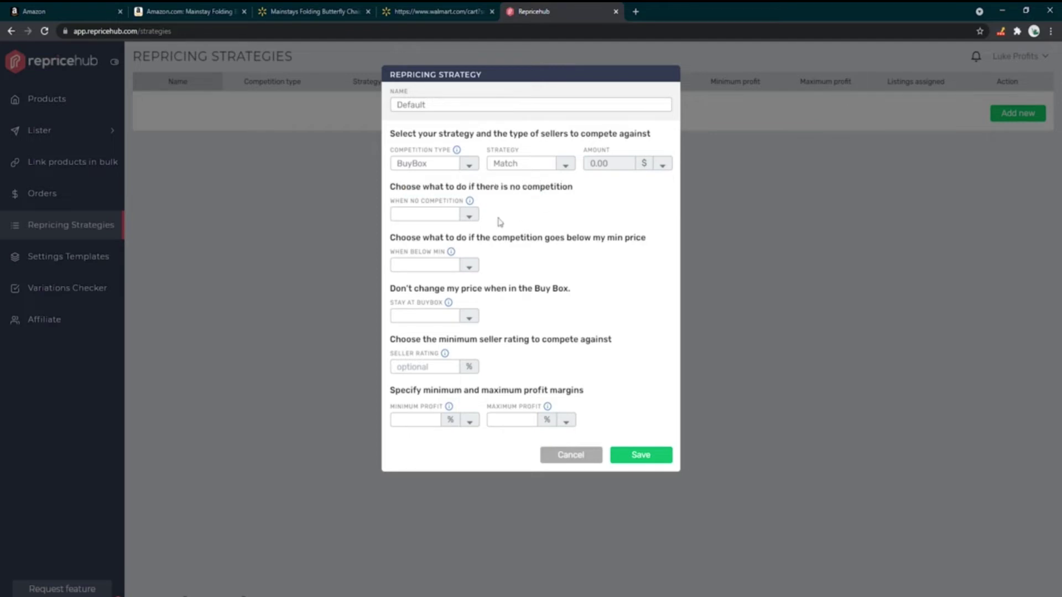
pyautogui.click(468, 215)
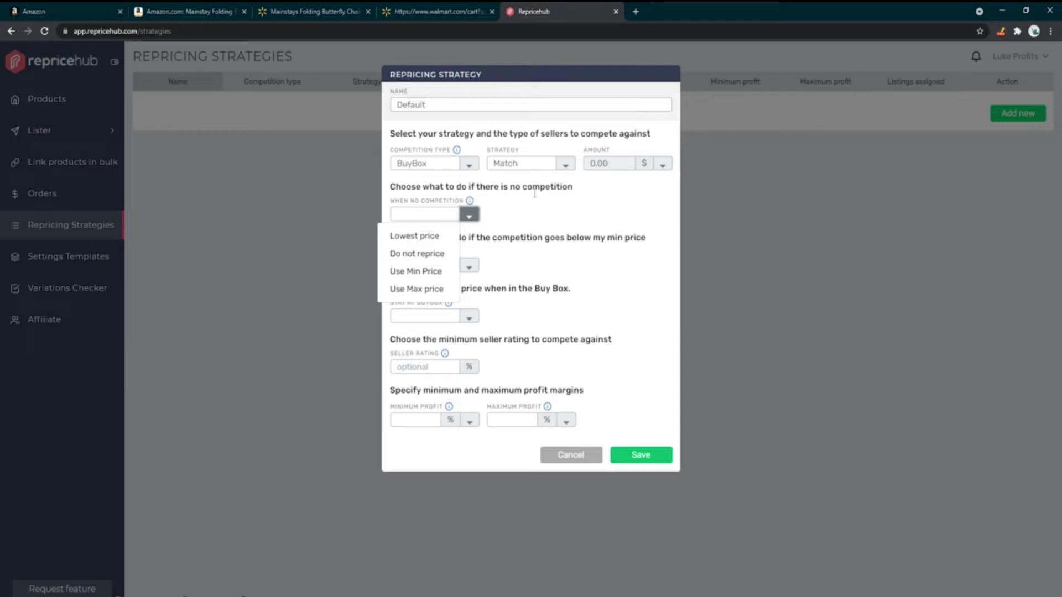
pyautogui.rightClick(410, 291)
pyautogui.press('Escape')
pyautogui.click(410, 291)
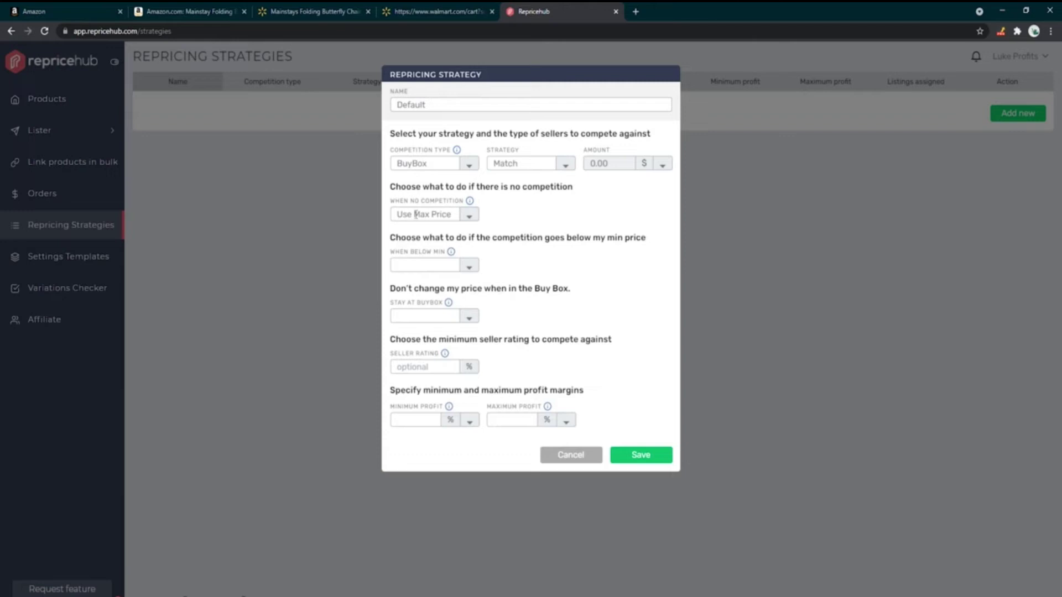
pyautogui.moveTo(398, 214); pyautogui.dragTo(449, 214)
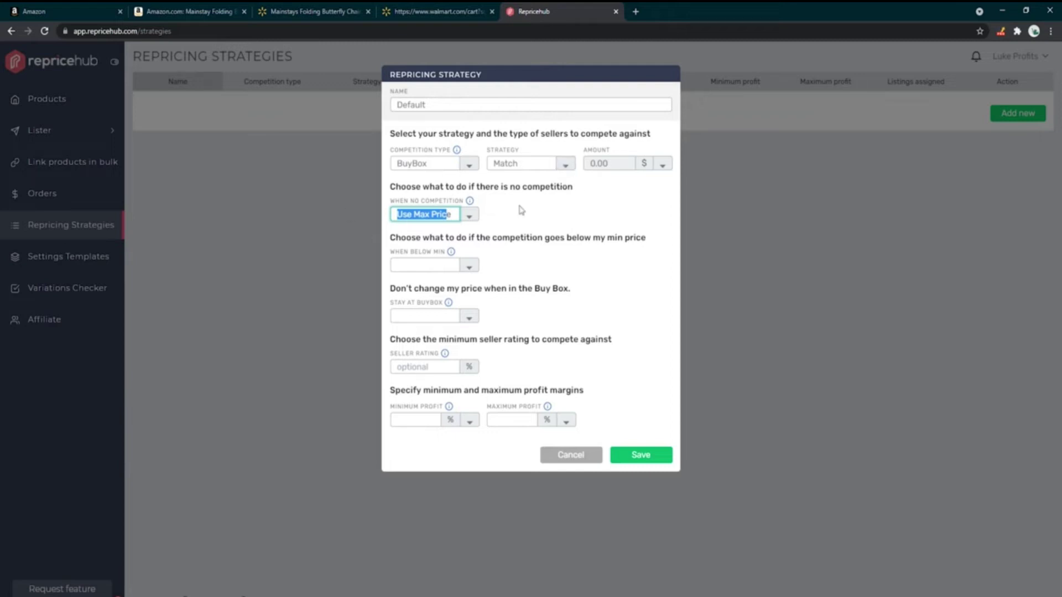
pyautogui.click(437, 233)
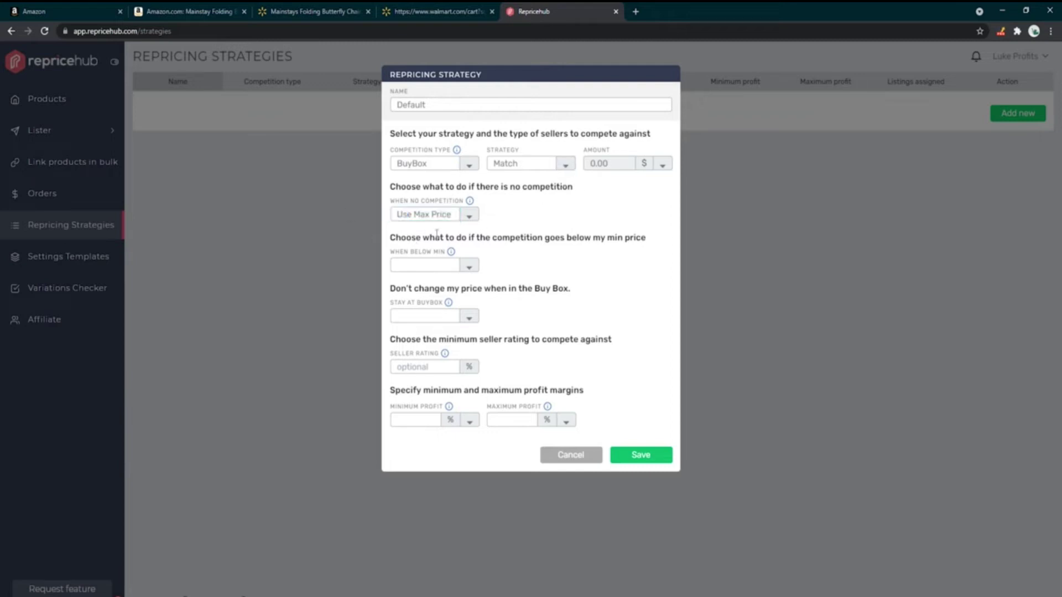
# Set the action for when the competition goes below the minimum price to Go to Maximum Price
pyautogui.moveTo(391, 235); pyautogui.dragTo(643, 239)
pyautogui.click(642, 251)
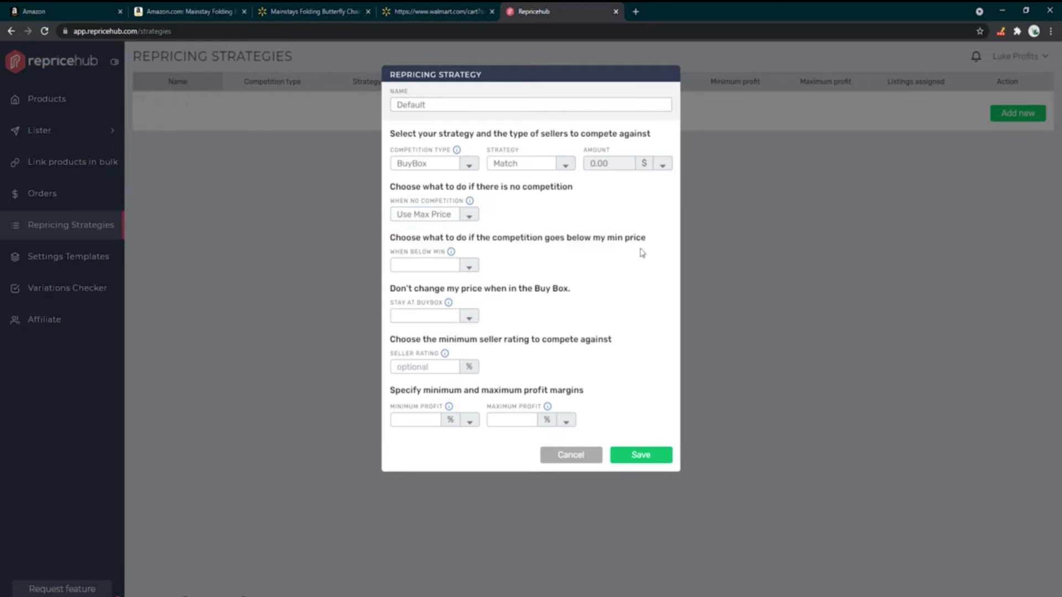
pyautogui.click(469, 266)
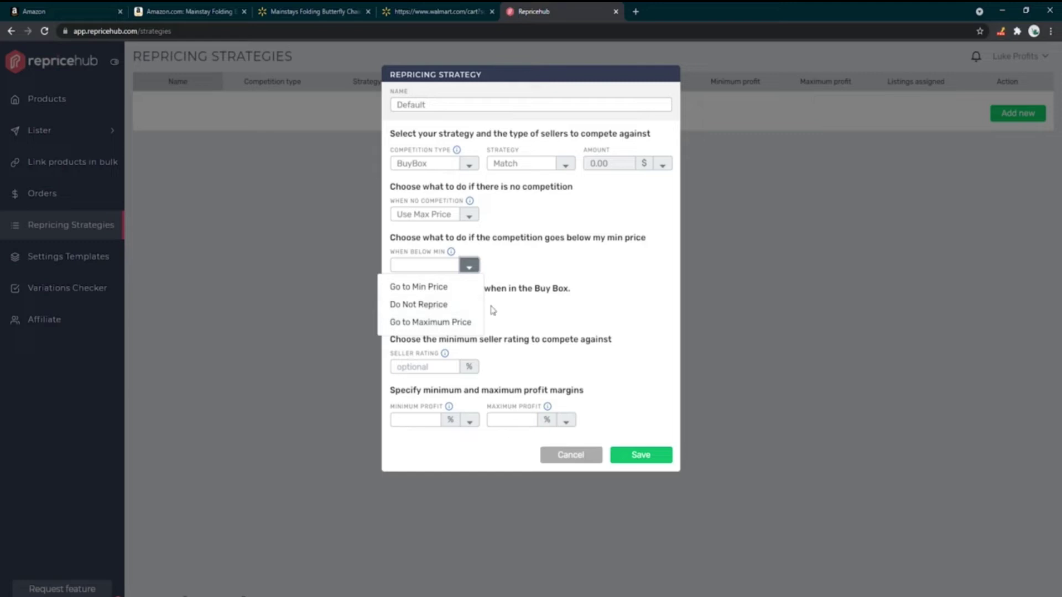
pyautogui.click(447, 326)
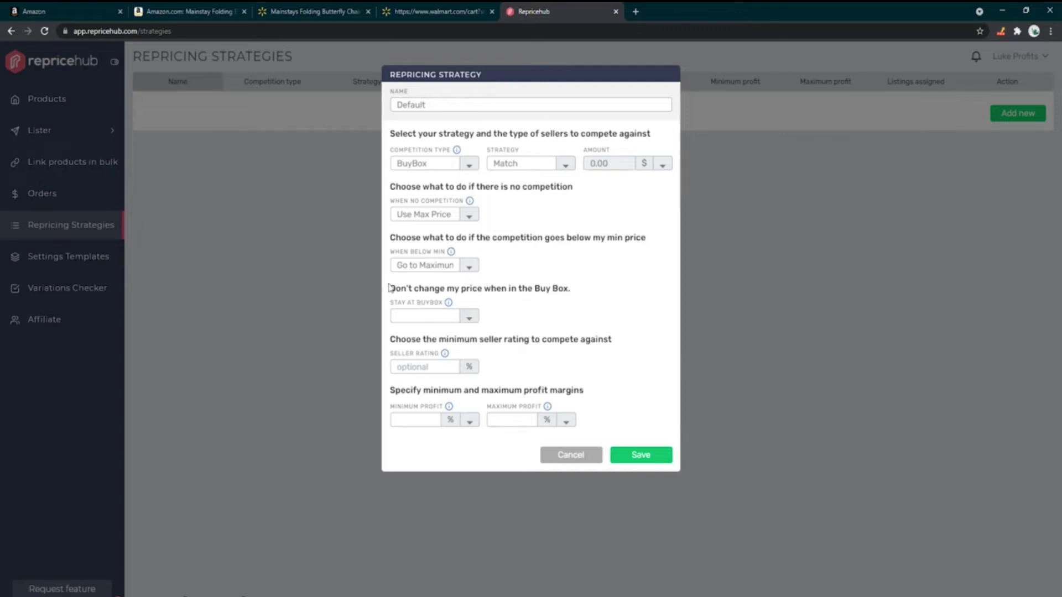
# Review the Stay at Buybox setting's description and compare the butterfly chair's Amazon price with its Walmart price
pyautogui.moveTo(391, 287); pyautogui.dragTo(570, 292)
pyautogui.click(217, 12)
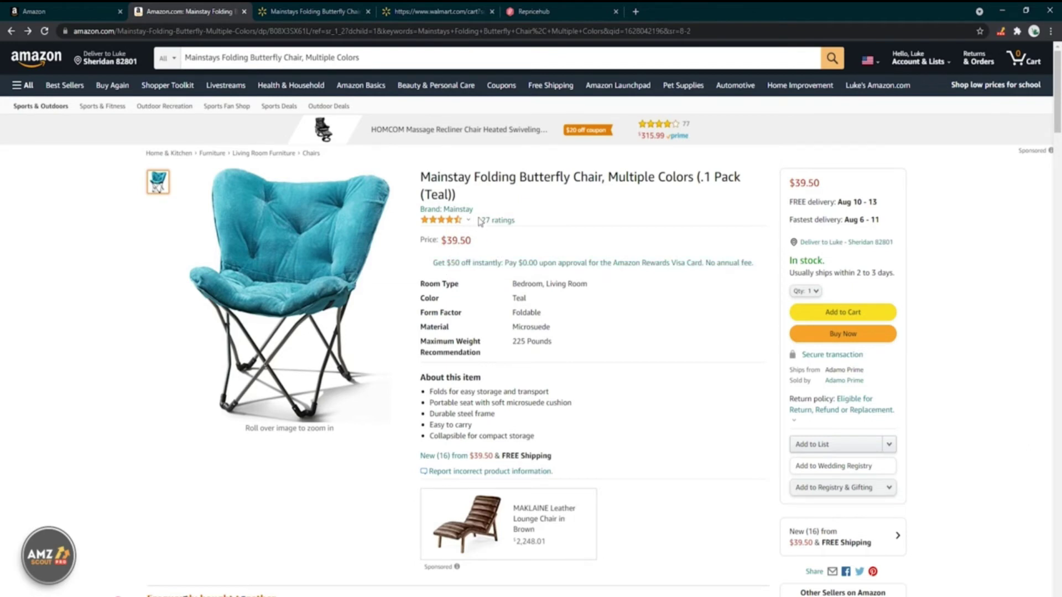
pyautogui.moveTo(447, 240); pyautogui.dragTo(475, 240)
pyautogui.click(343, 7)
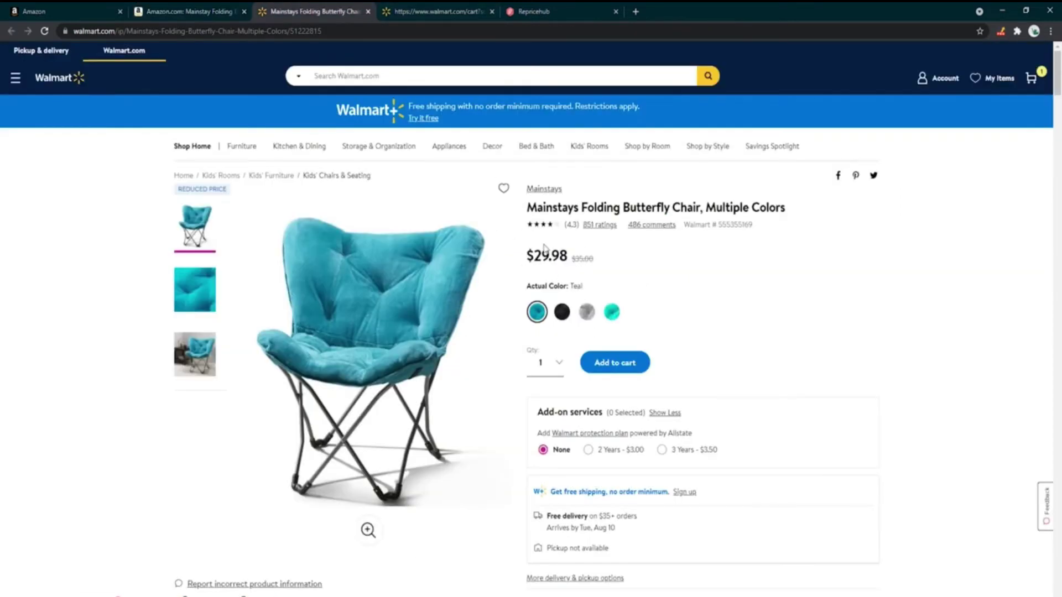
pyautogui.click(213, 7)
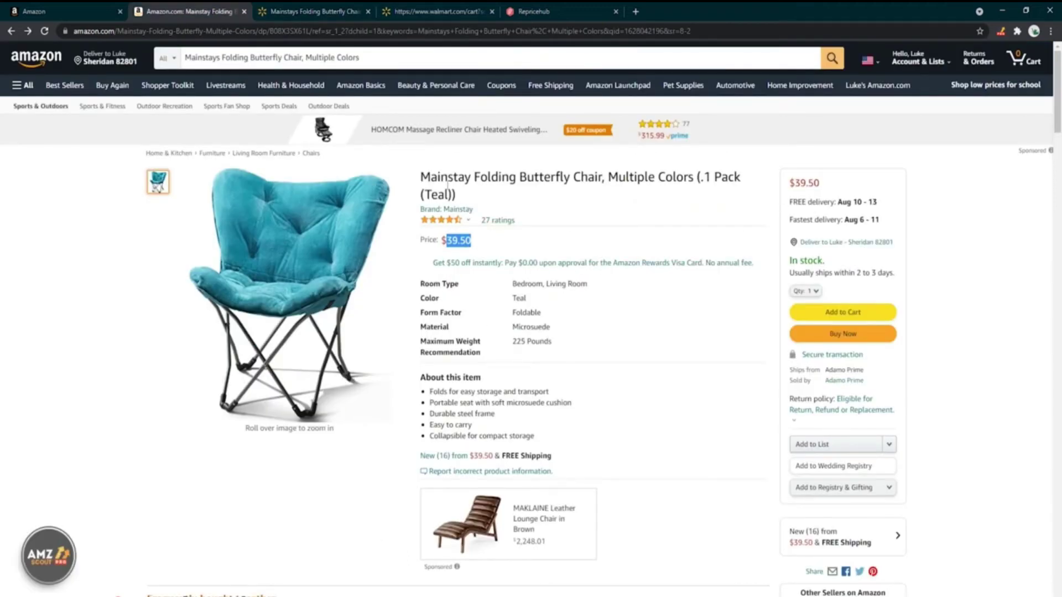
pyautogui.moveTo(458, 220)
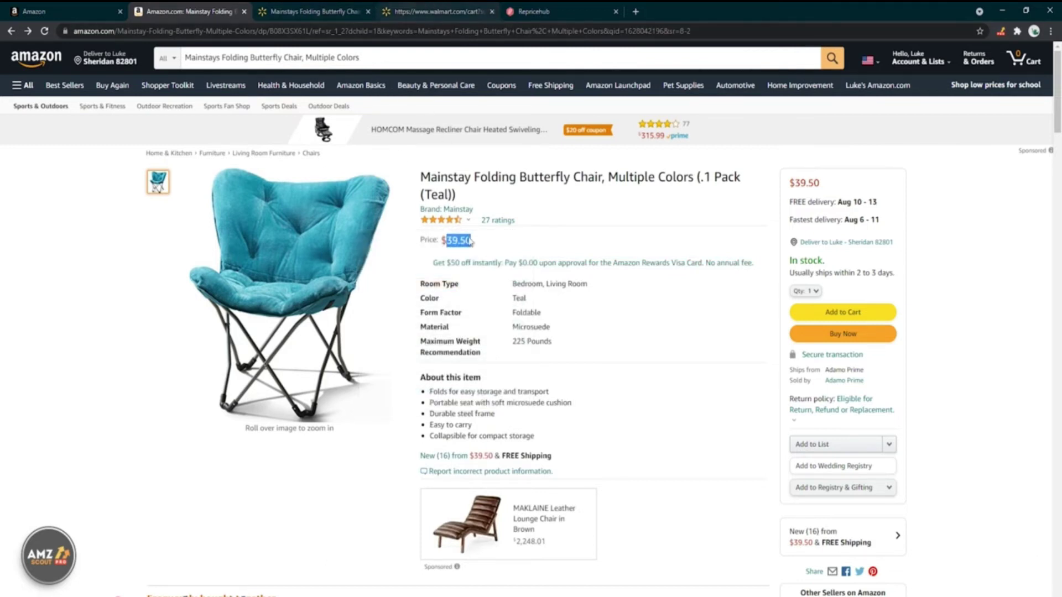
# Switch back to Repricehub, try Enabled for the Stay at Buybox setting, and settle on Disabled
pyautogui.click(533, 11)
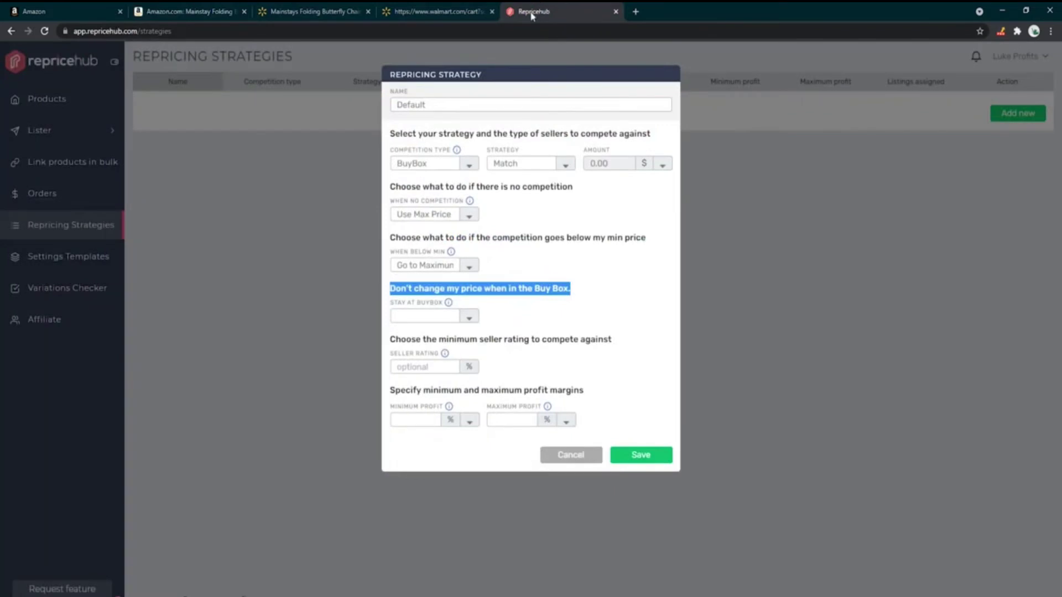
pyautogui.click(469, 316)
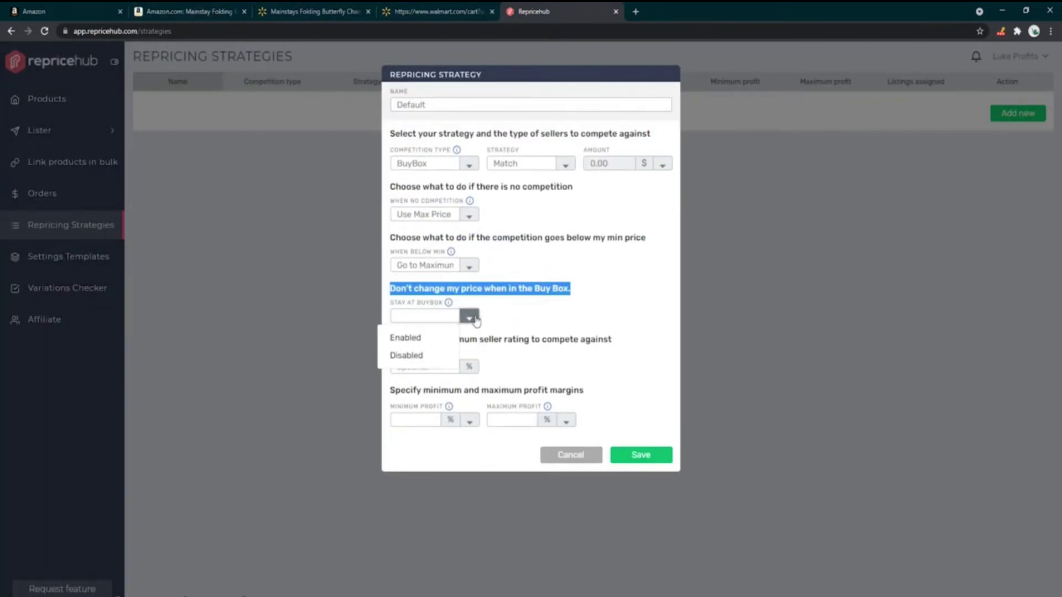
pyautogui.click(401, 288)
pyautogui.moveTo(401, 288); pyautogui.dragTo(548, 288)
pyautogui.click(596, 294)
pyautogui.click(473, 318)
pyautogui.click(434, 337)
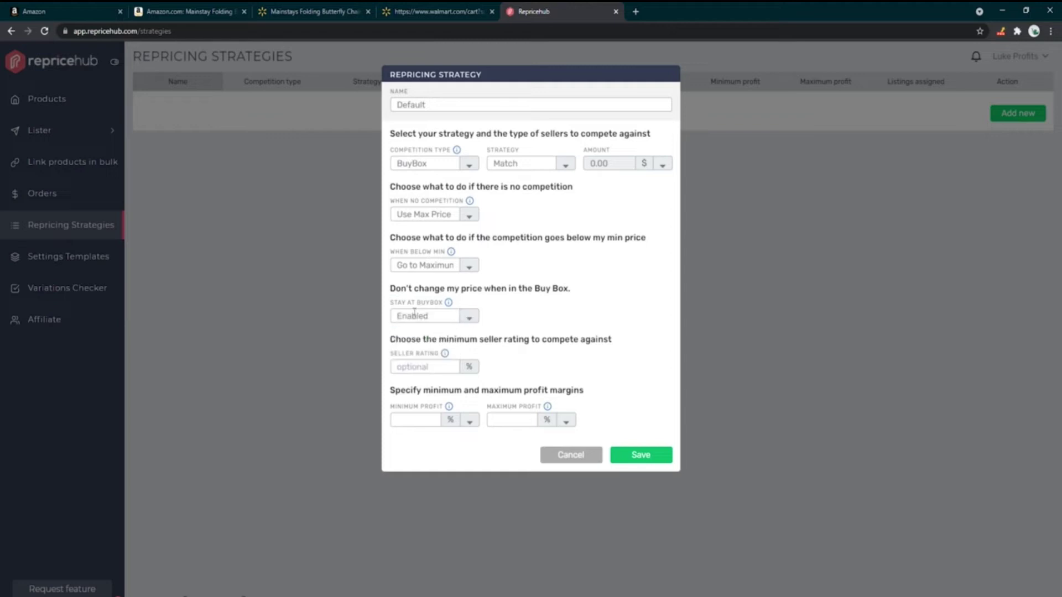
pyautogui.click(470, 317)
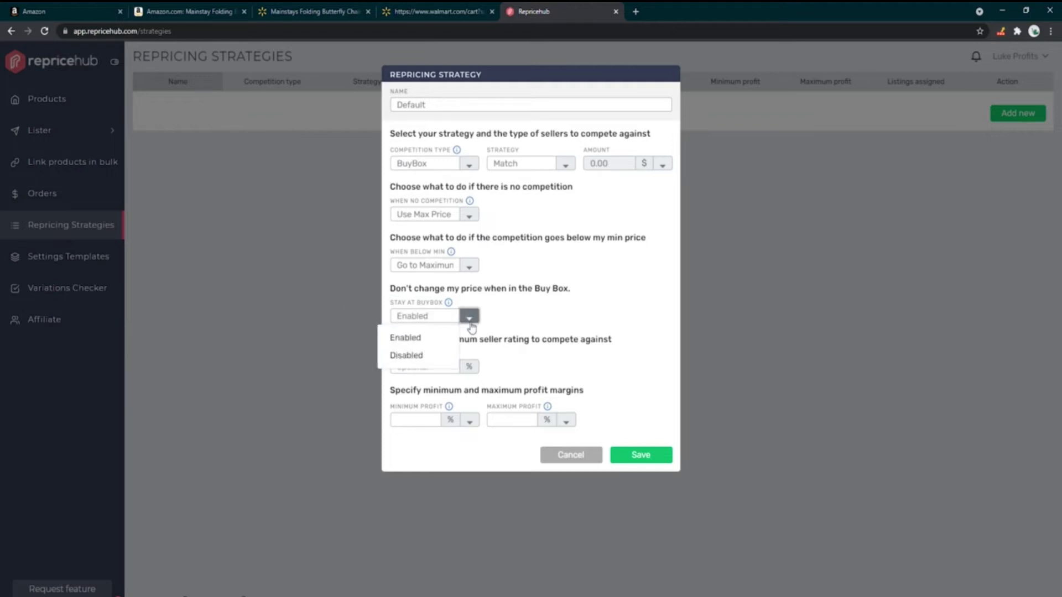
pyautogui.click(394, 356)
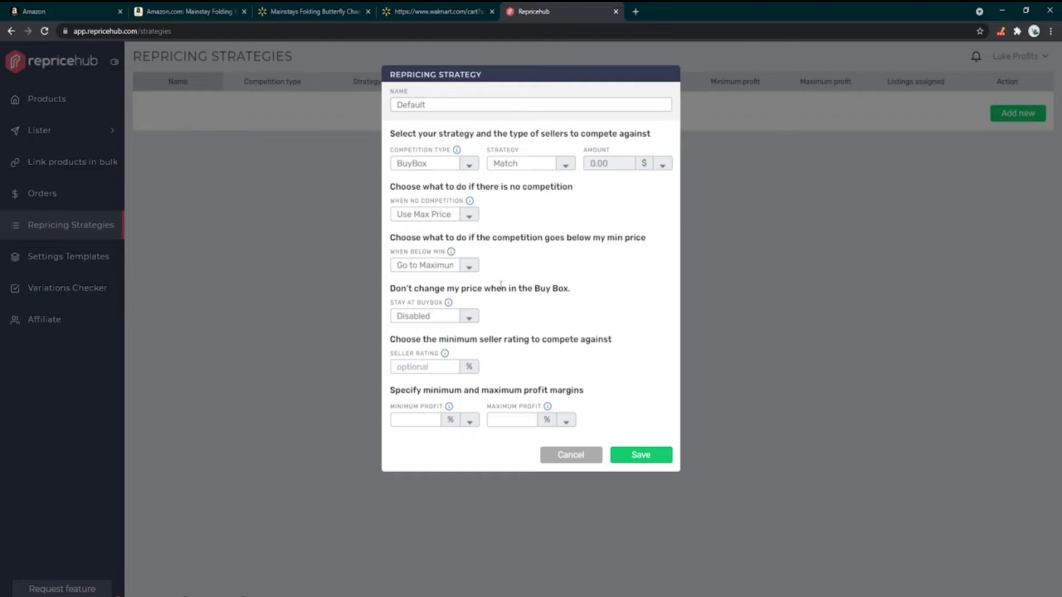
pyautogui.moveTo(397, 314); pyautogui.dragTo(424, 318)
pyautogui.doubleClick(396, 313)
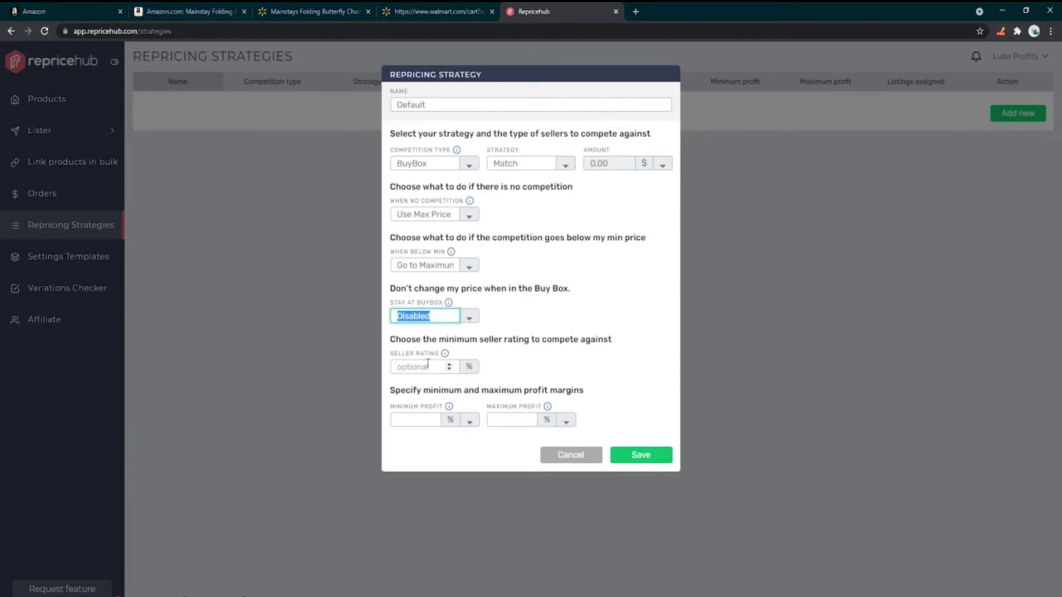
# Compare the positive rating percentages of the butterfly chair's other Amazon sellers with the minimum seller rating setting, and return to Repricehub
pyautogui.click(432, 340)
pyautogui.moveTo(395, 338); pyautogui.dragTo(605, 339)
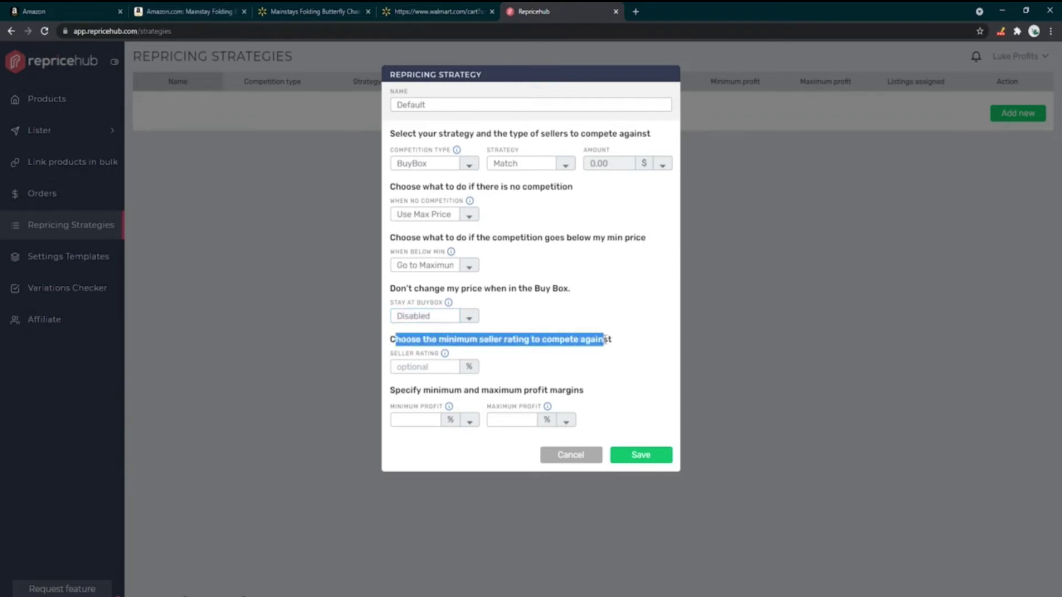
pyautogui.click(445, 11)
pyautogui.click(169, 8)
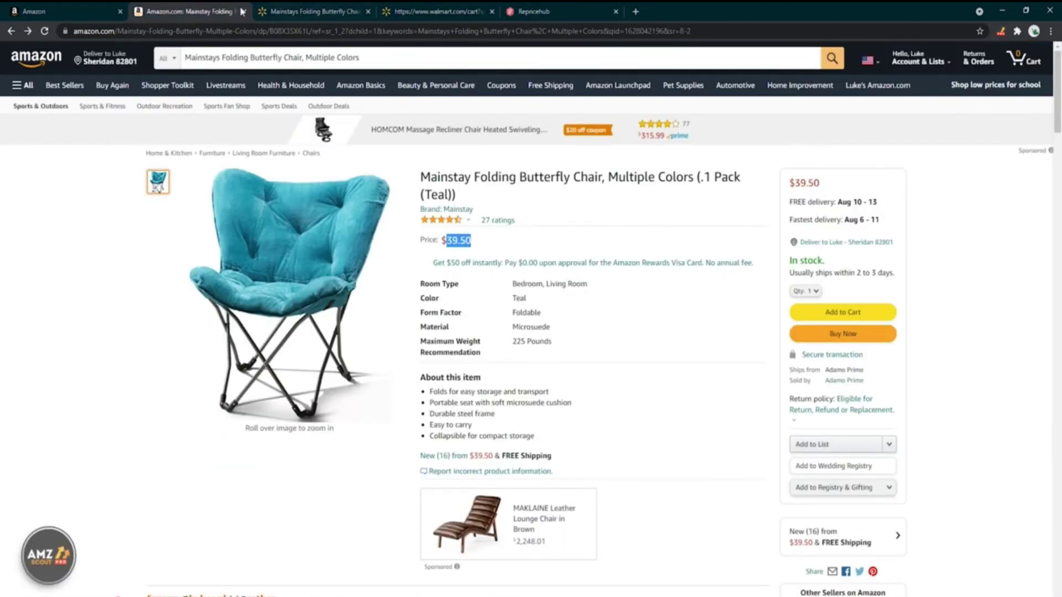
pyautogui.scroll(-3, 873, 369)
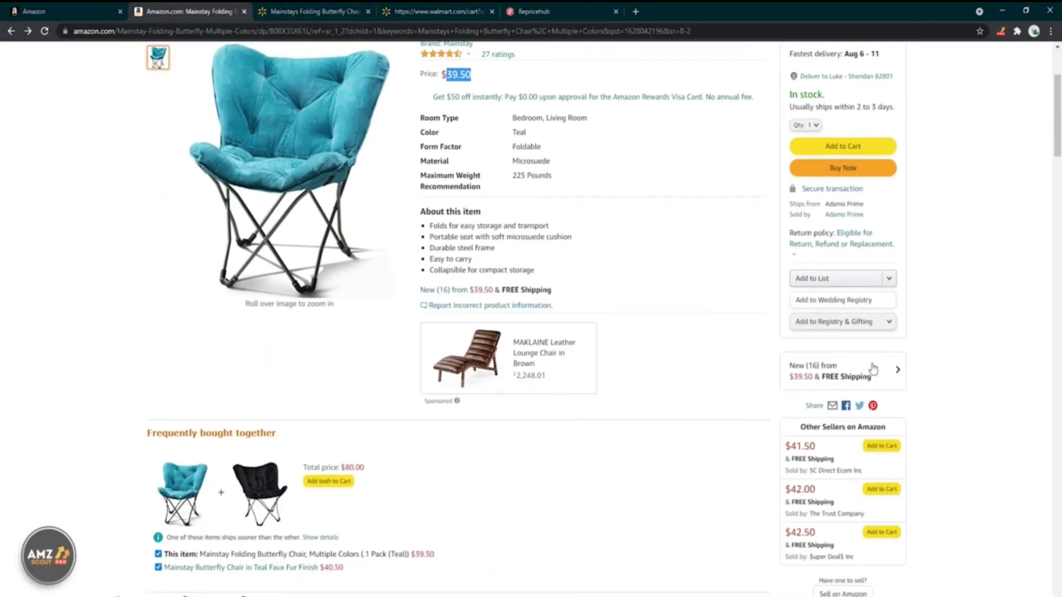
pyautogui.click(862, 376)
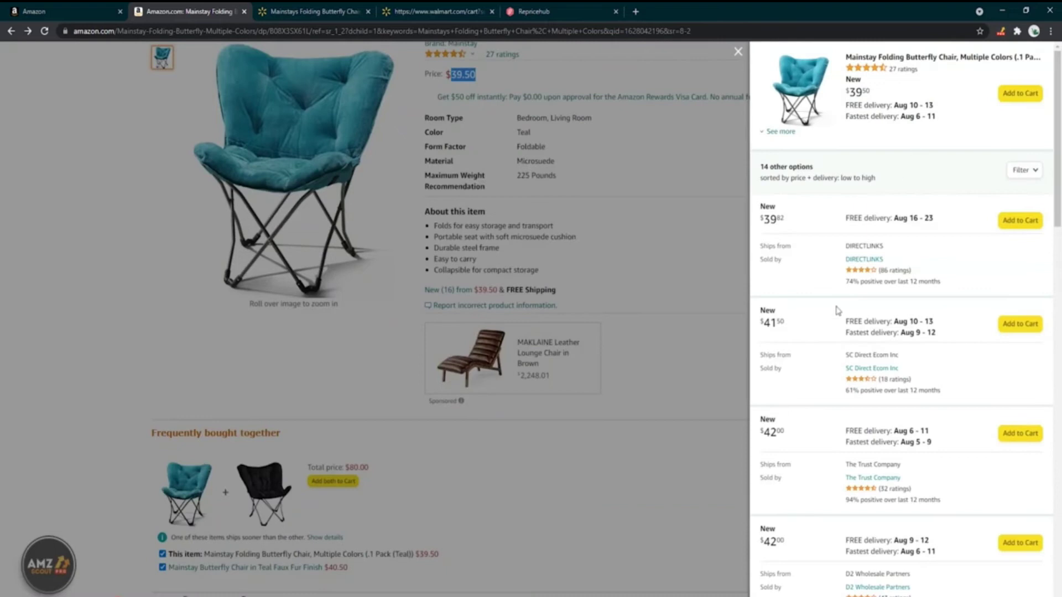
pyautogui.moveTo(846, 281); pyautogui.dragTo(863, 283)
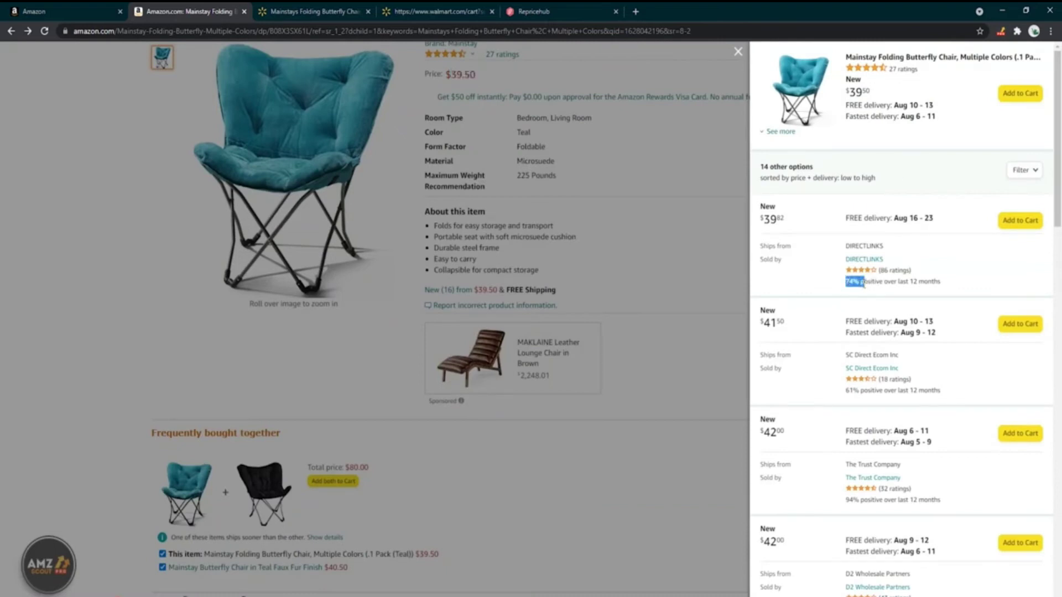
pyautogui.moveTo(845, 390); pyautogui.dragTo(884, 391)
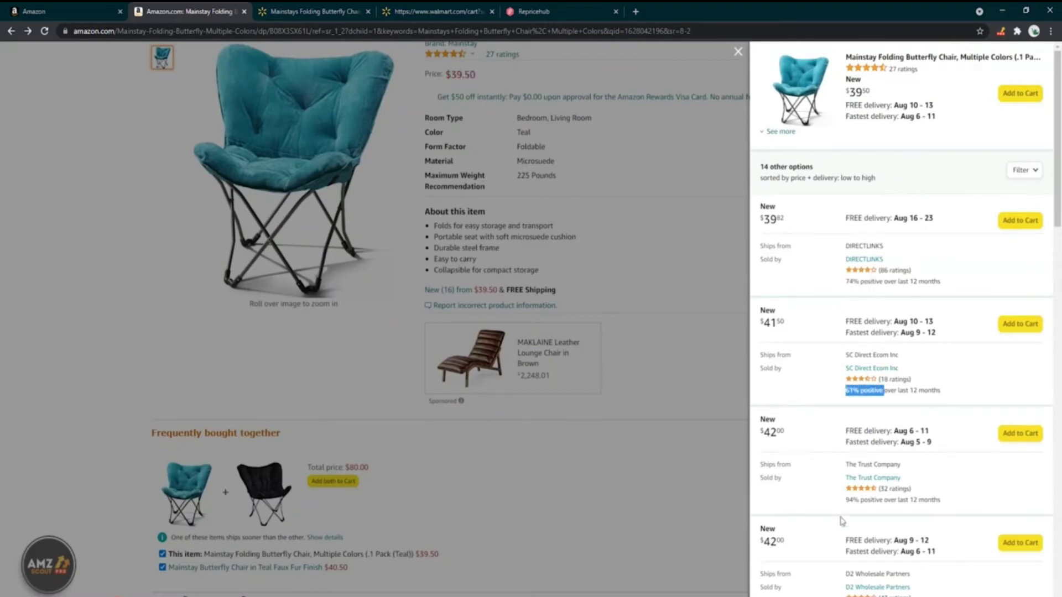
pyautogui.moveTo(914, 500); pyautogui.dragTo(875, 486)
pyautogui.scroll(-2, 848, 497)
pyautogui.scroll(-5, 874, 504)
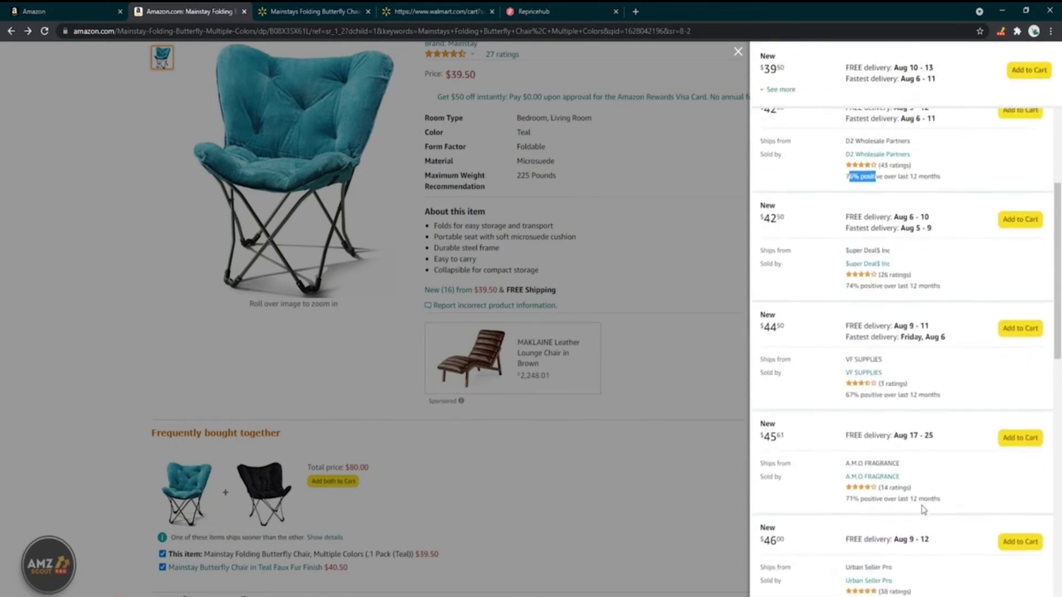
pyautogui.scroll(7, 854, 355)
pyautogui.moveTo(846, 390); pyautogui.dragTo(875, 394)
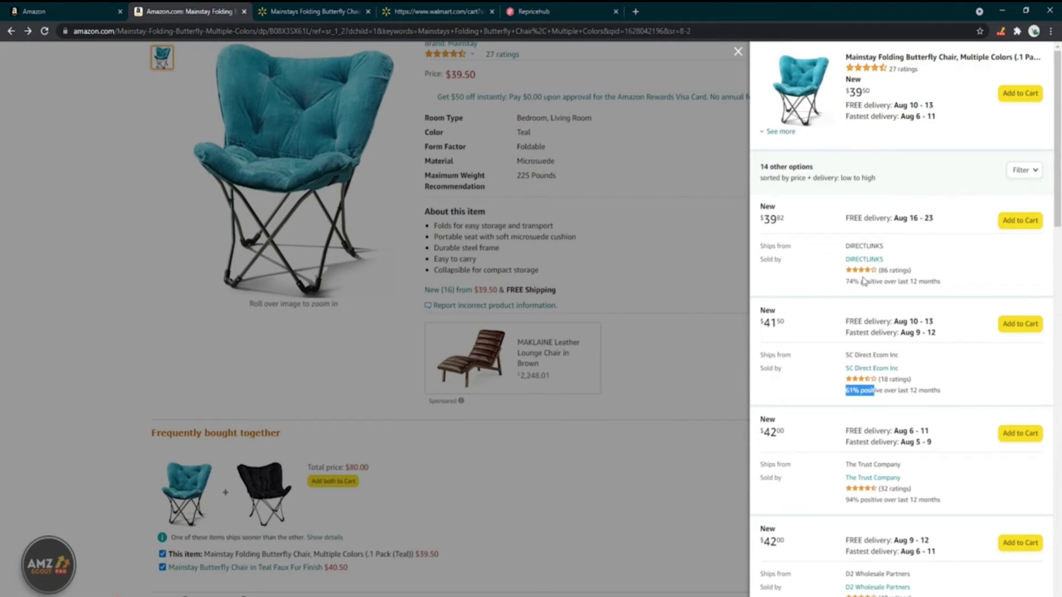
pyautogui.scroll(-3, 864, 281)
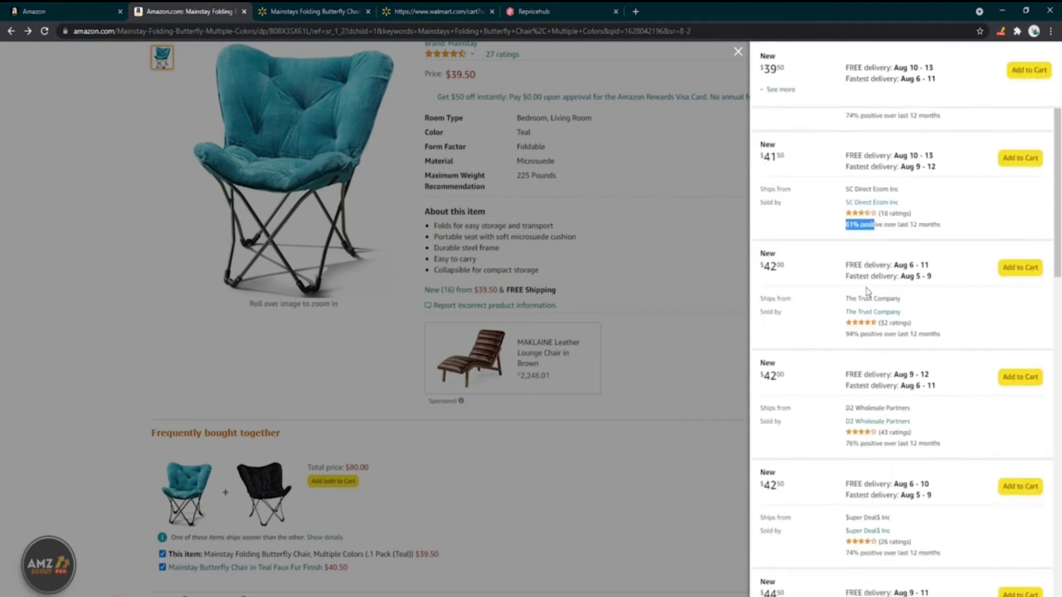
pyautogui.click(533, 10)
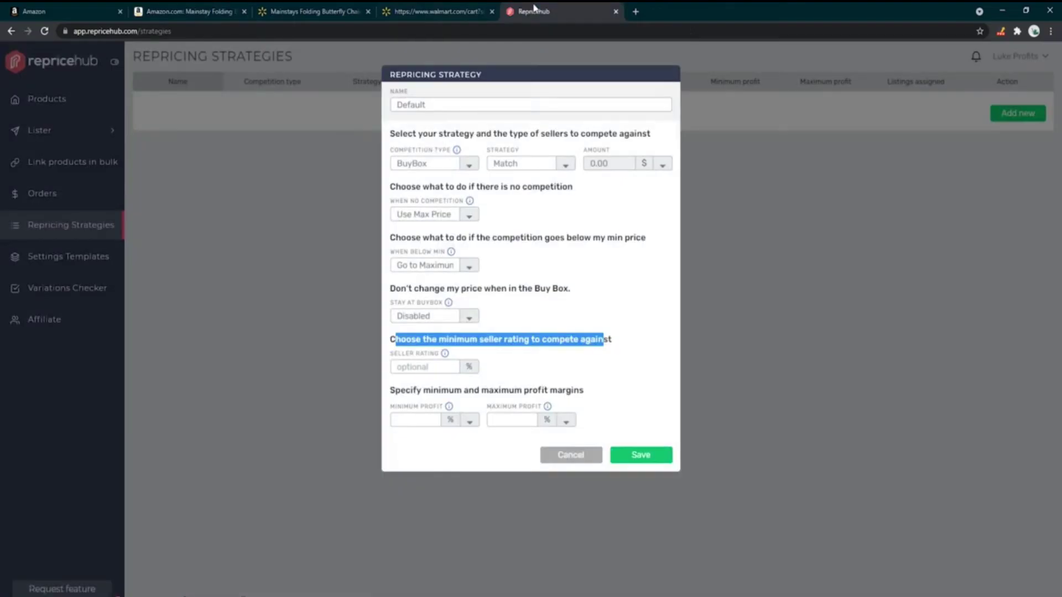
# Set the minimum seller rating to compete against to 80%
pyautogui.click(423, 374)
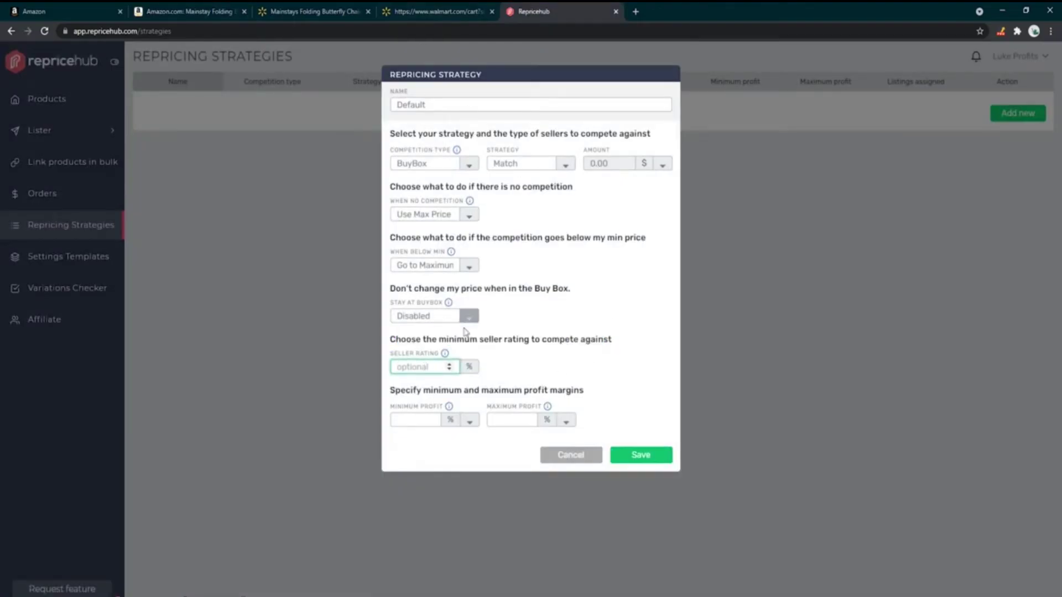
pyautogui.write('80')
pyautogui.click(543, 365)
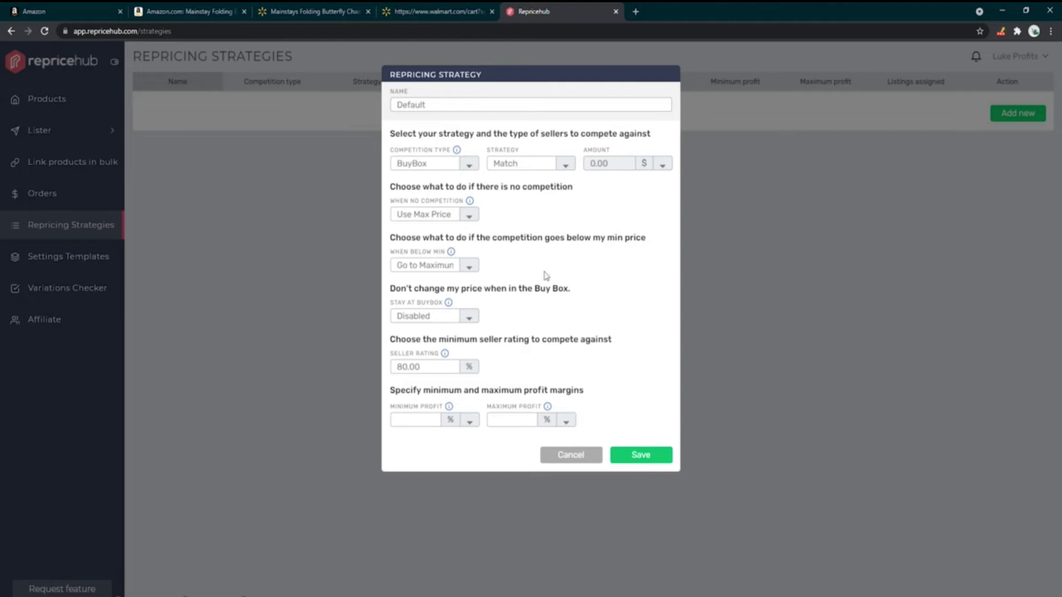
# Clear the minimum seller rating so the optional value is left blank
pyautogui.click(425, 367)
pyautogui.moveTo(425, 367); pyautogui.dragTo(396, 365)
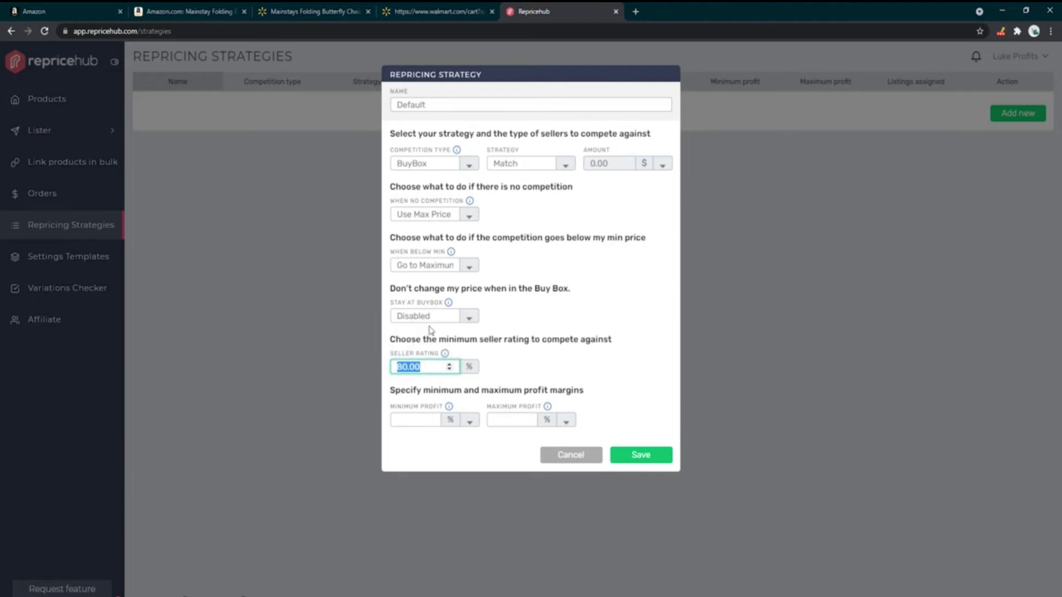
pyautogui.press('BackSpace')
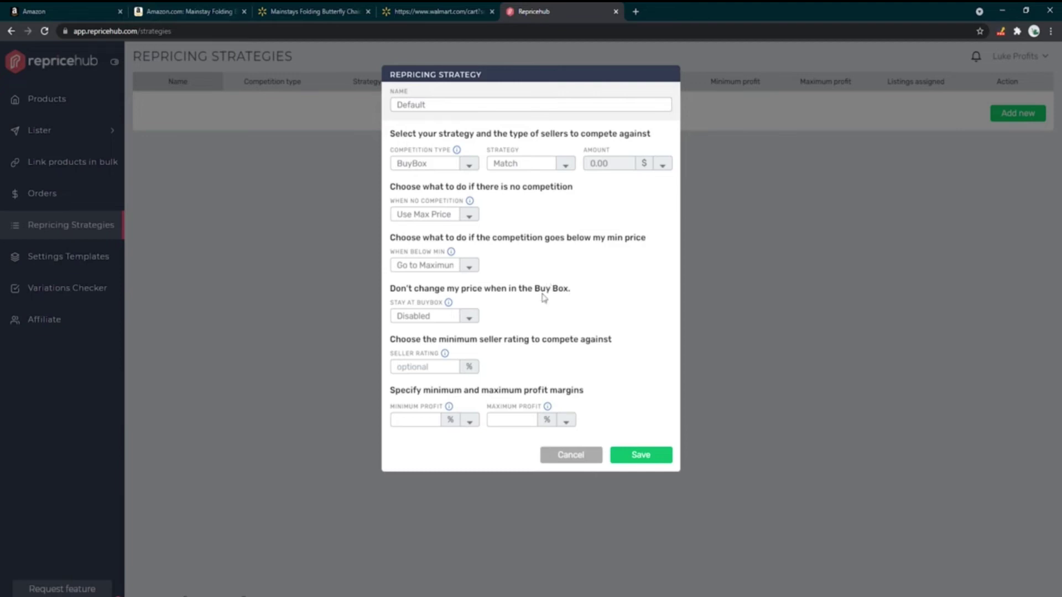
pyautogui.click(406, 365)
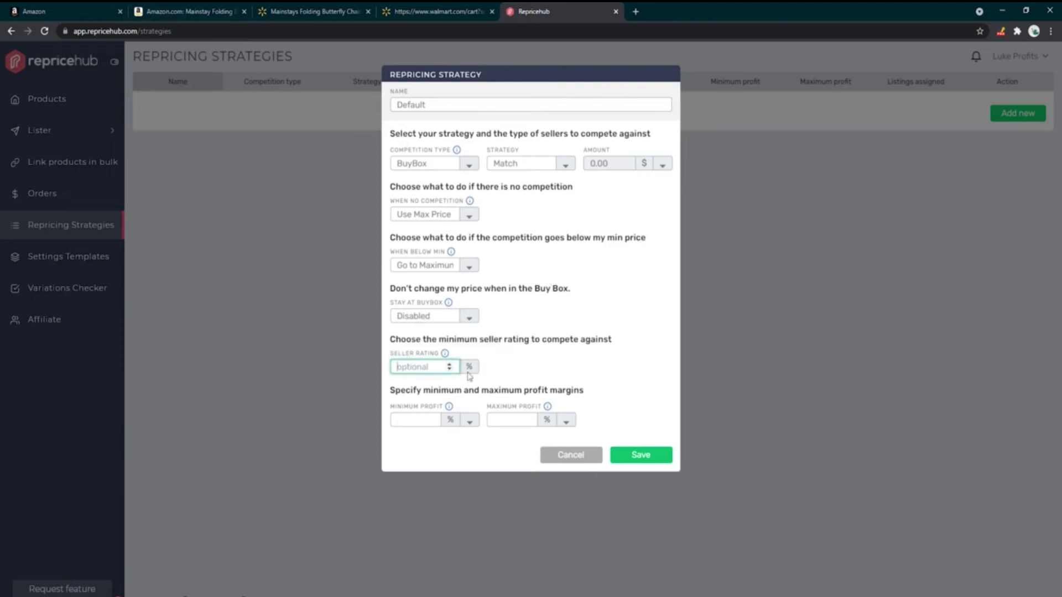
pyautogui.click(413, 390)
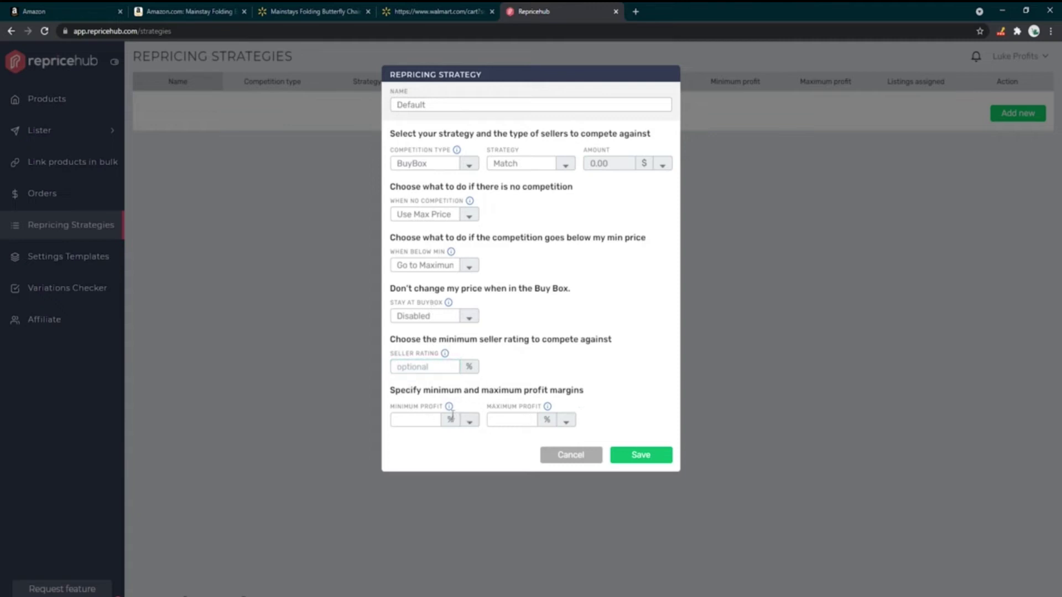
# Set both the minimum and maximum profit types to Fixed profit $
pyautogui.click(470, 421)
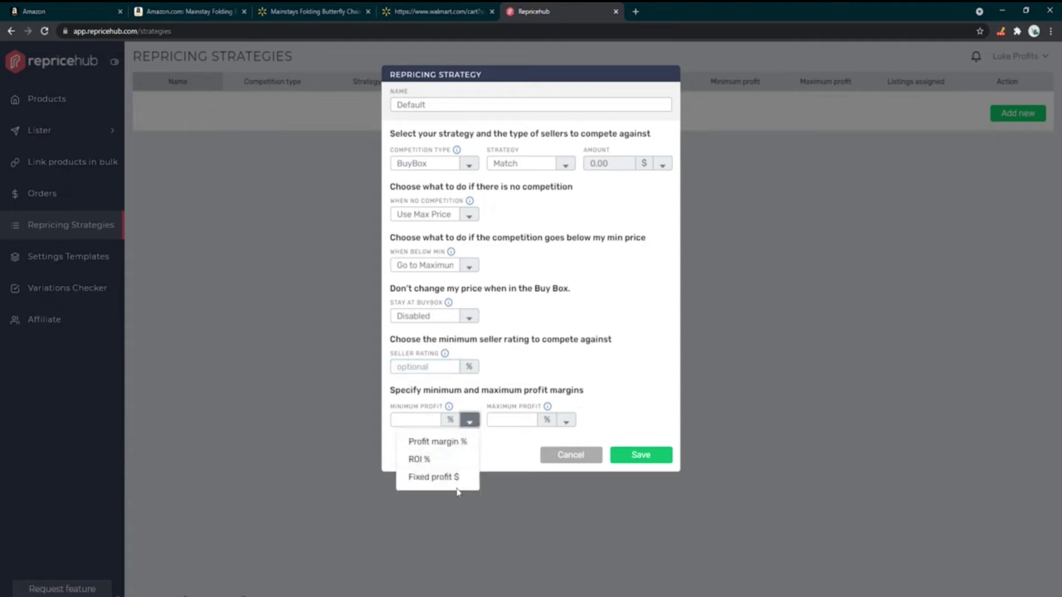
pyautogui.click(432, 477)
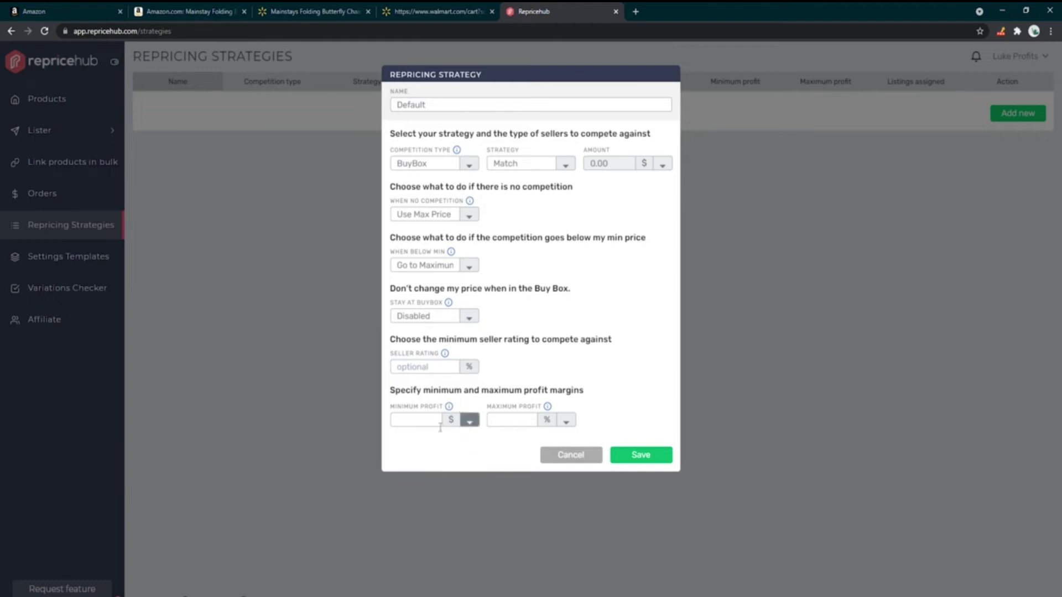
pyautogui.click(565, 423)
pyautogui.click(555, 476)
# Enter 2.00 for both the minimum and the maximum profit
pyautogui.click(406, 421)
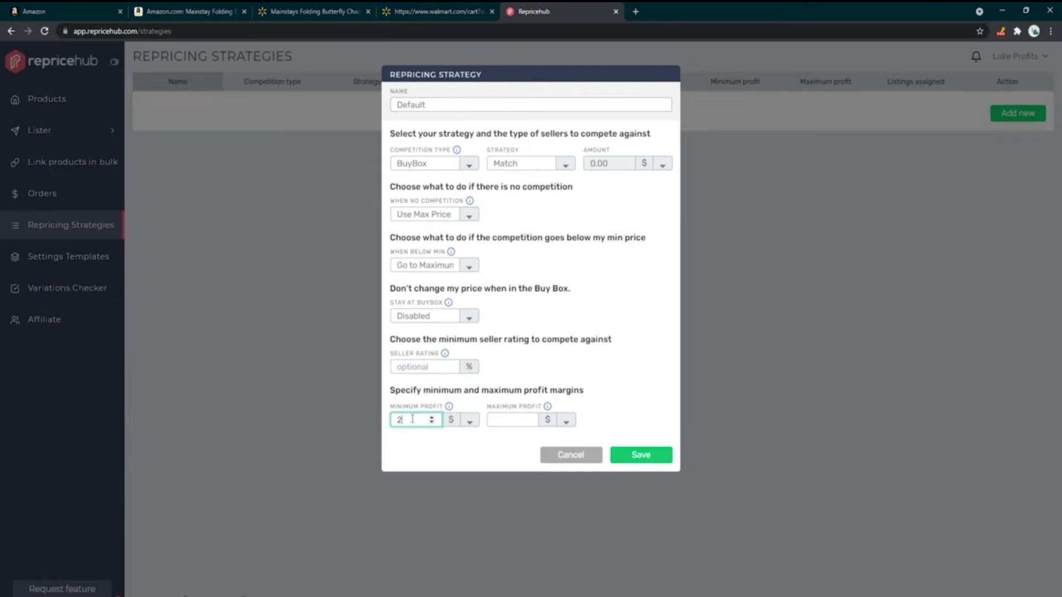
pyautogui.press('Tab')
pyautogui.write('2.00')
pyautogui.hotkey('ctrl', 'a')
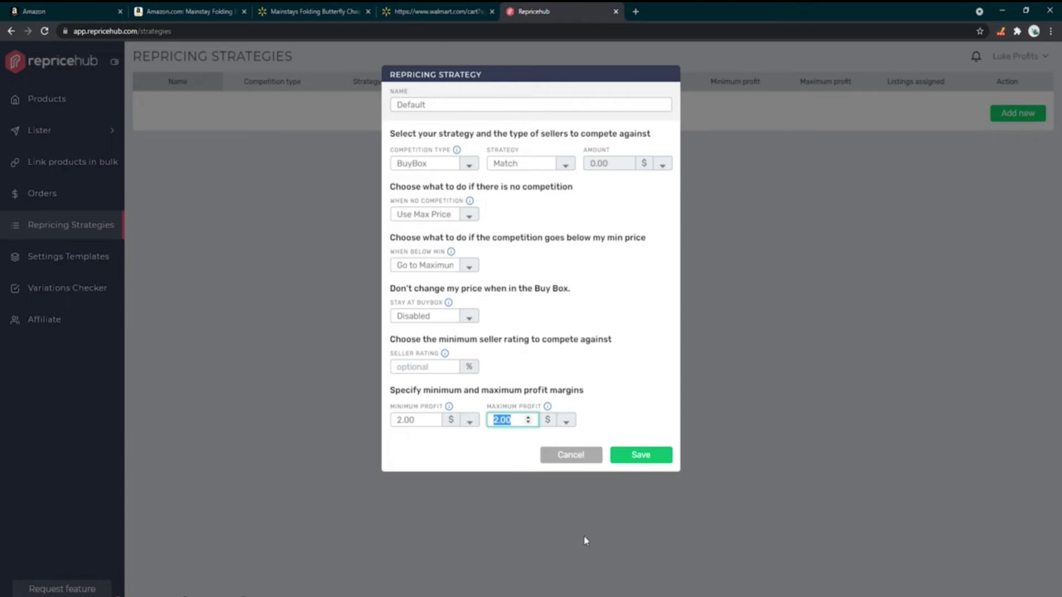
# Check the butterfly chair's Walmart listing, return to Repricehub, and set the maximum profit to 50
pyautogui.hotkey('ctrl', '3')
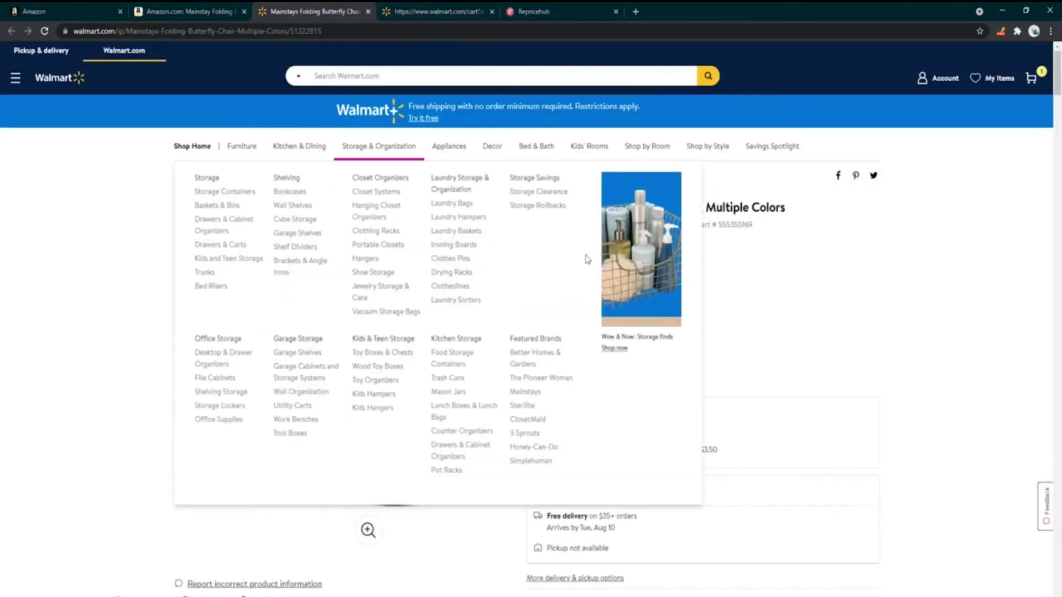
pyautogui.moveTo(589, 147)
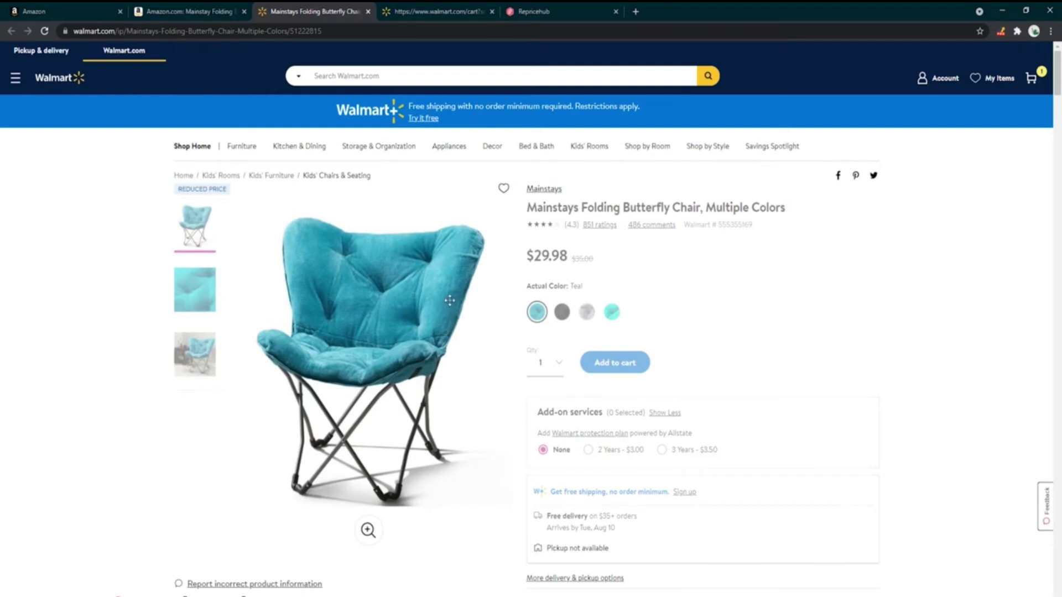
pyautogui.moveTo(412, 147)
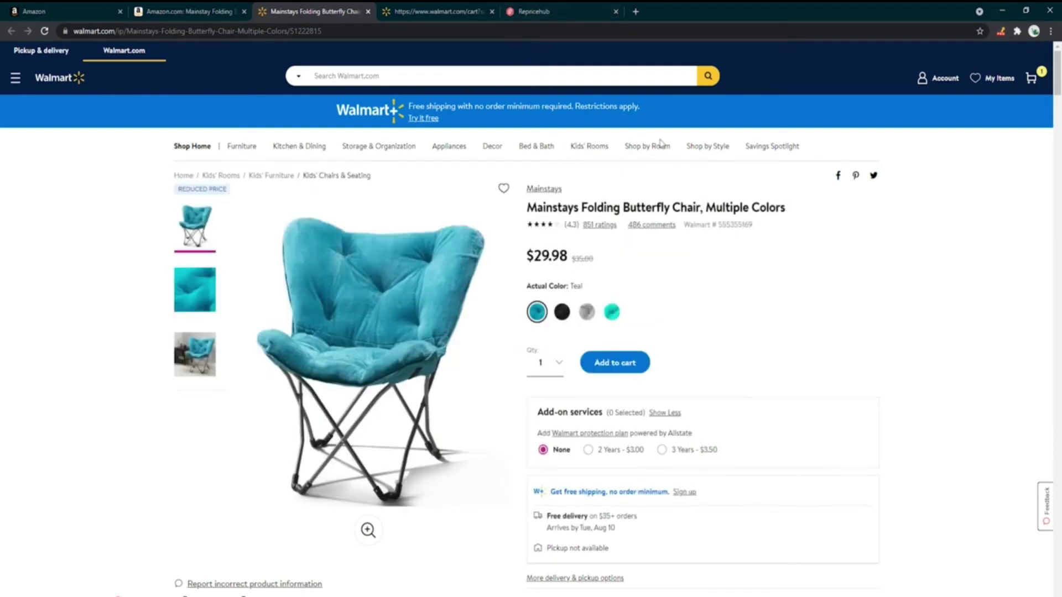
pyautogui.click(543, 12)
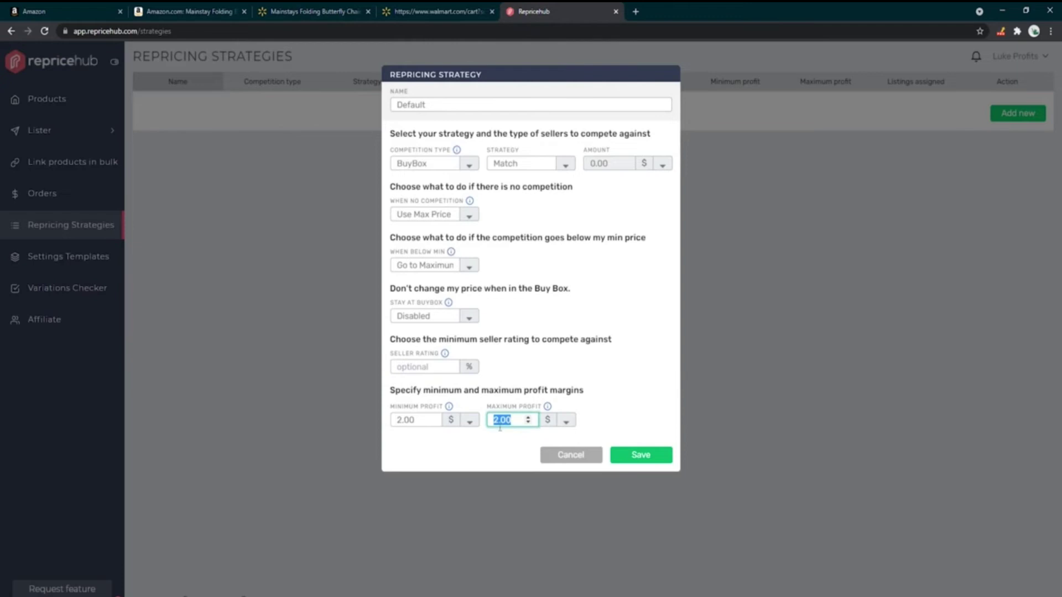
pyautogui.write('50')
pyautogui.click(585, 389)
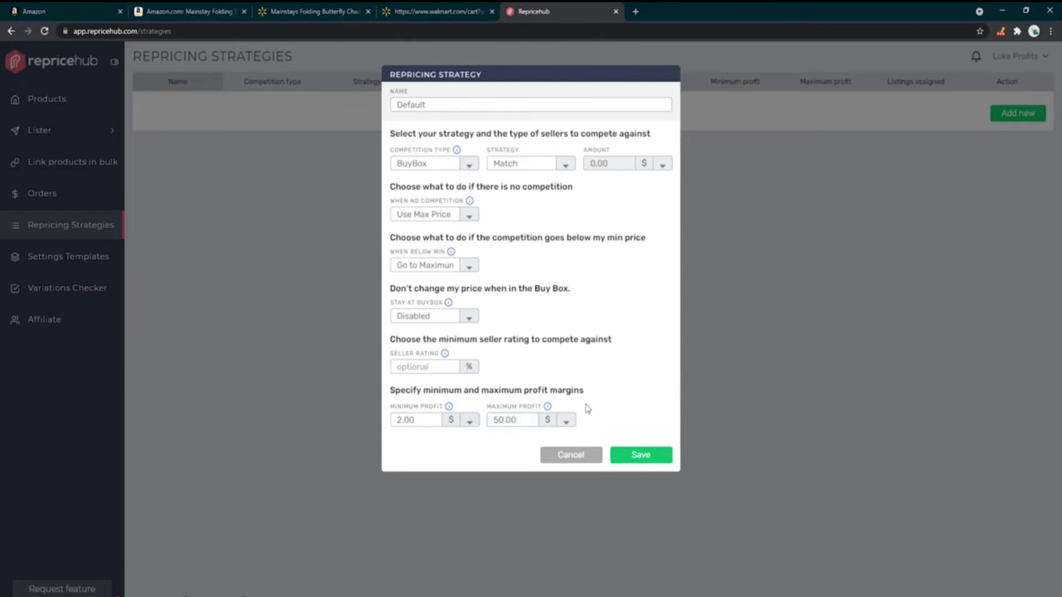
# Change the minimum and maximum profit types to Profit margin %
pyautogui.click(470, 421)
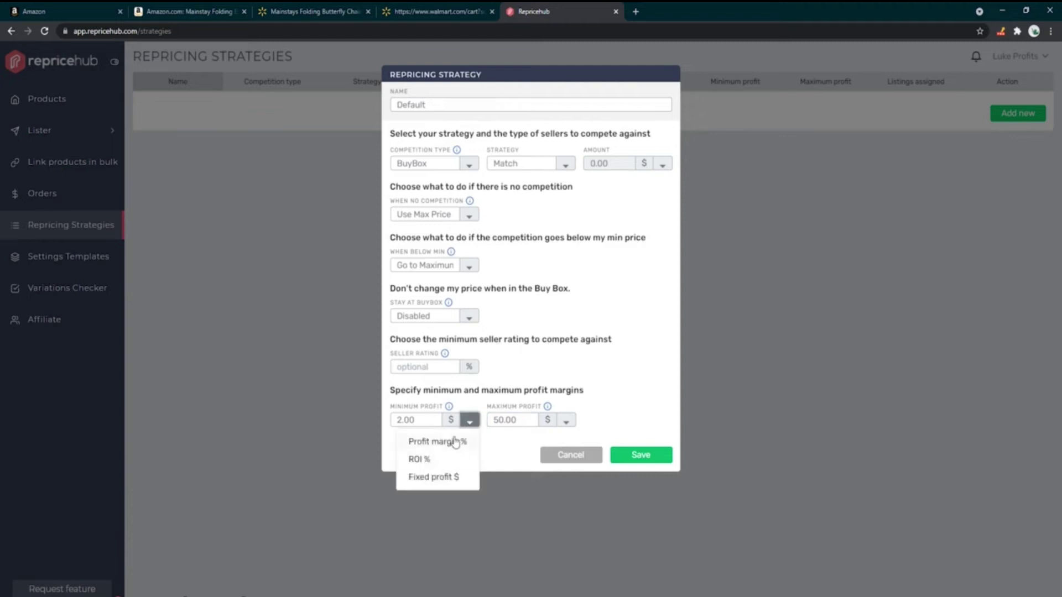
pyautogui.click(441, 441)
pyautogui.click(562, 428)
pyautogui.click(560, 440)
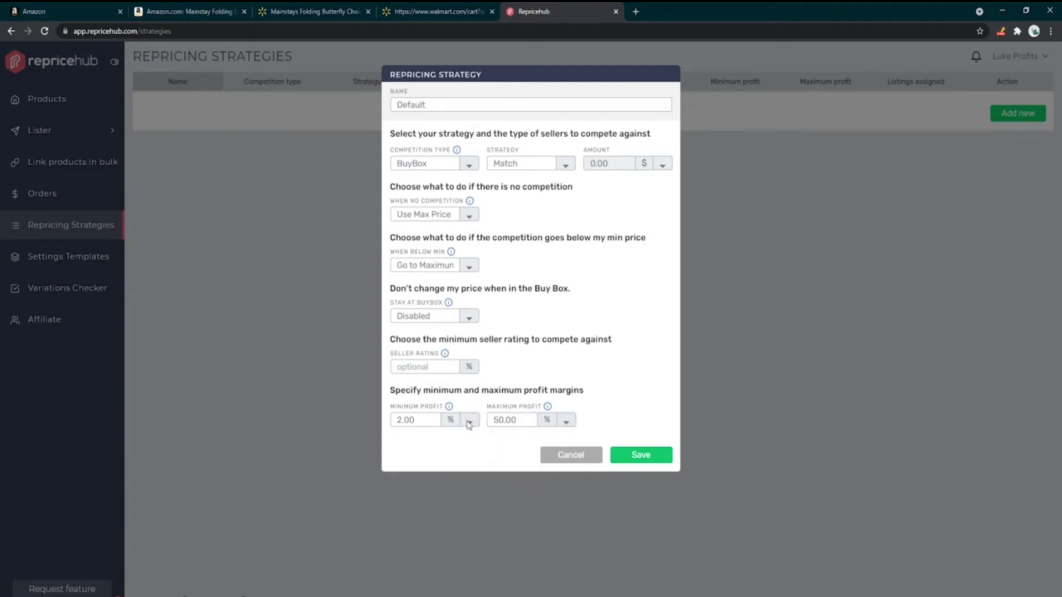
# Set the minimum profit margin to 5%
pyautogui.doubleClick(407, 420)
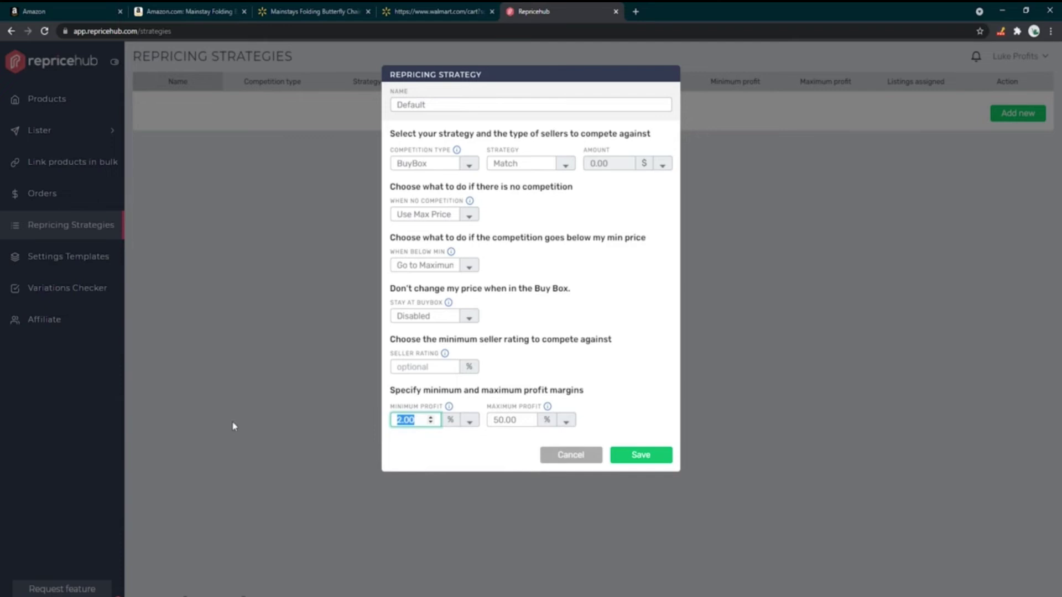
pyautogui.write('56')
pyautogui.press('BackSpace')
pyautogui.click(422, 446)
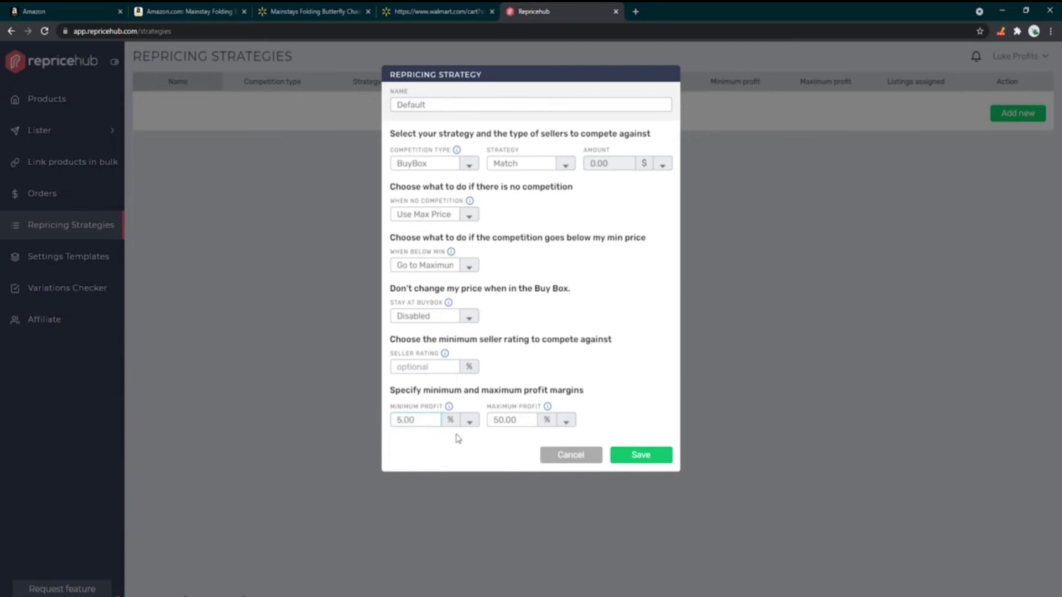
# Try a higher maximum profit margin for the repricing strategy and set it back to 50%
pyautogui.doubleClick(518, 418)
pyautogui.click(516, 444)
pyautogui.click(495, 420)
pyautogui.write('10')
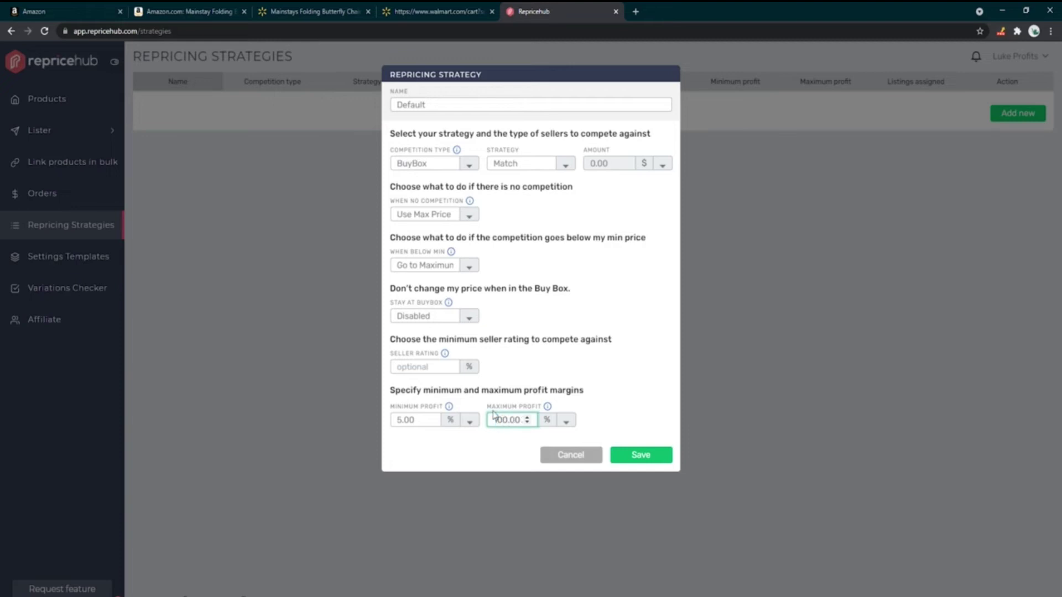
pyautogui.press('Delete')
pyautogui.write('5')
pyautogui.click(661, 380)
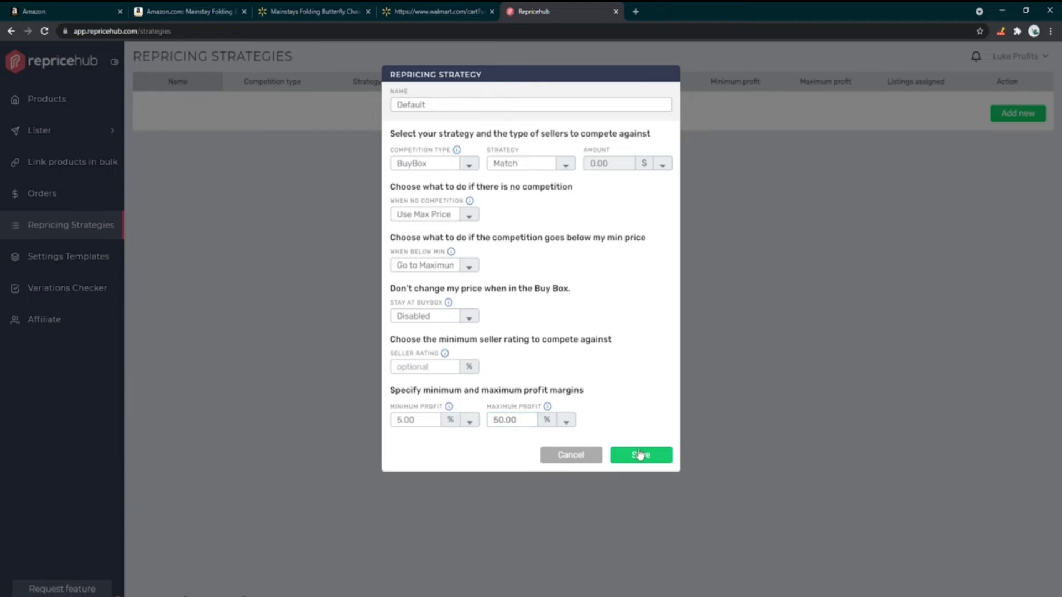
# Name the repricing strategy "Default Strat" and save it
pyautogui.click(501, 107)
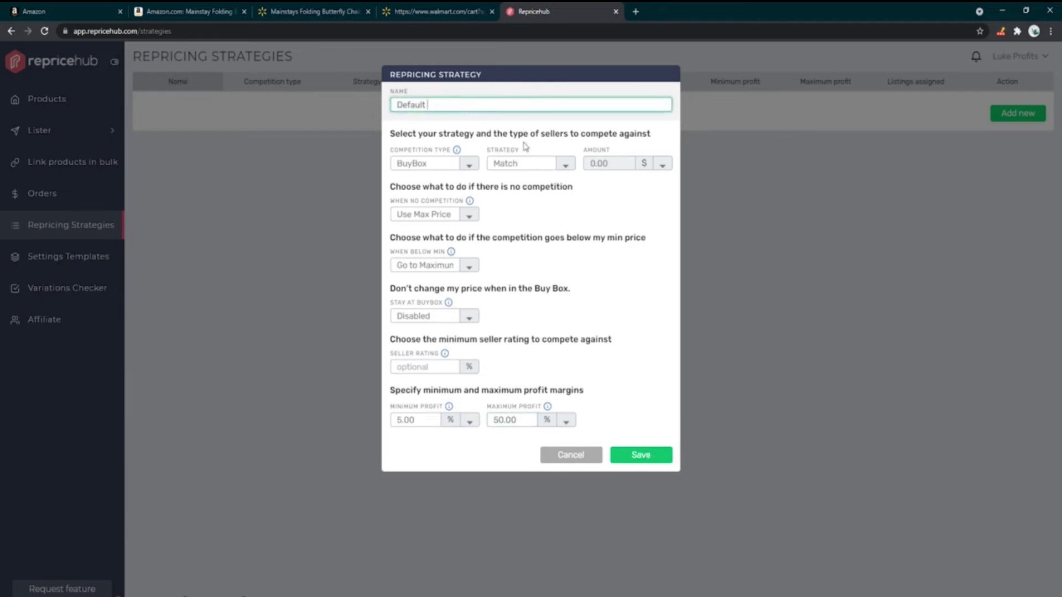
pyautogui.click(652, 458)
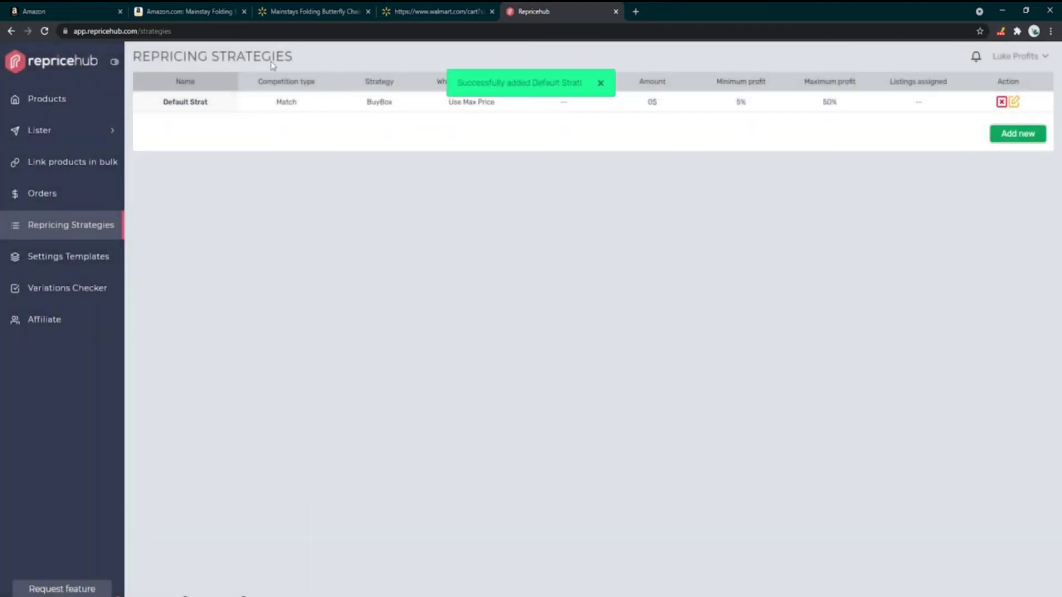
# Check the saved settings templates and open the lister for a single product
pyautogui.click(85, 264)
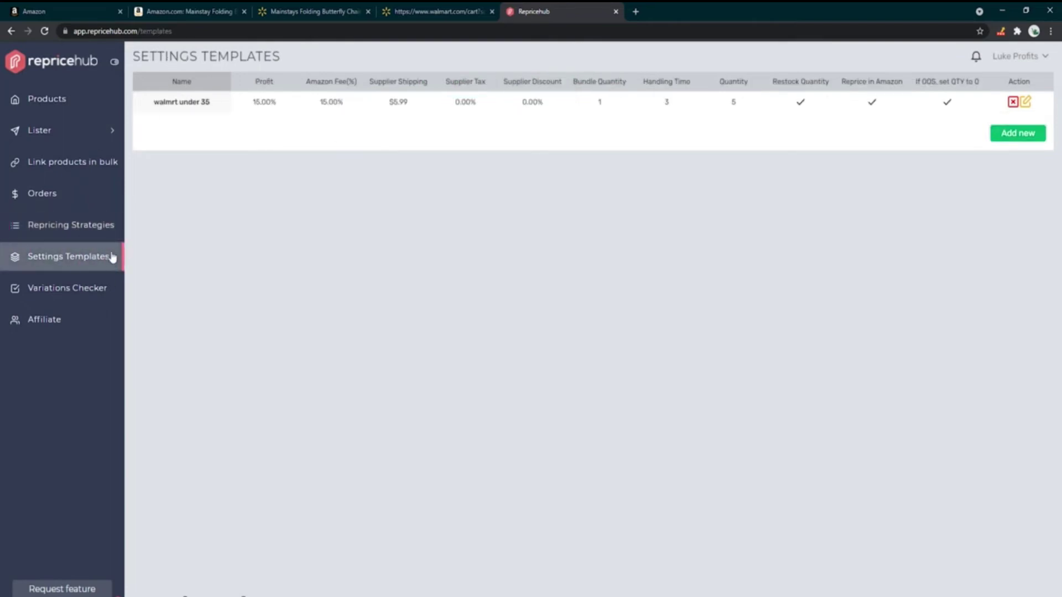
pyautogui.click(67, 131)
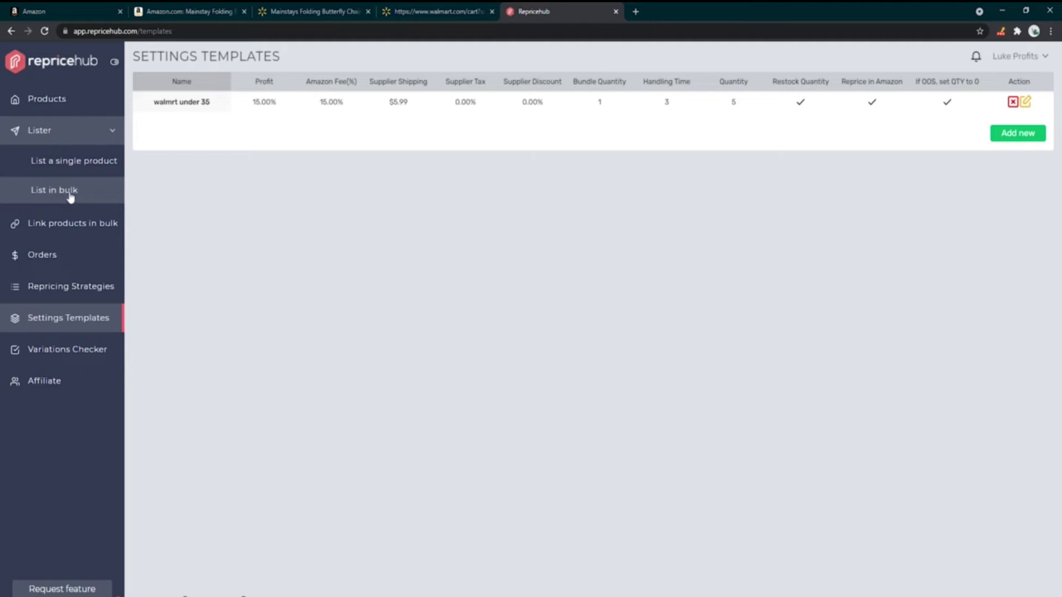
pyautogui.click(73, 171)
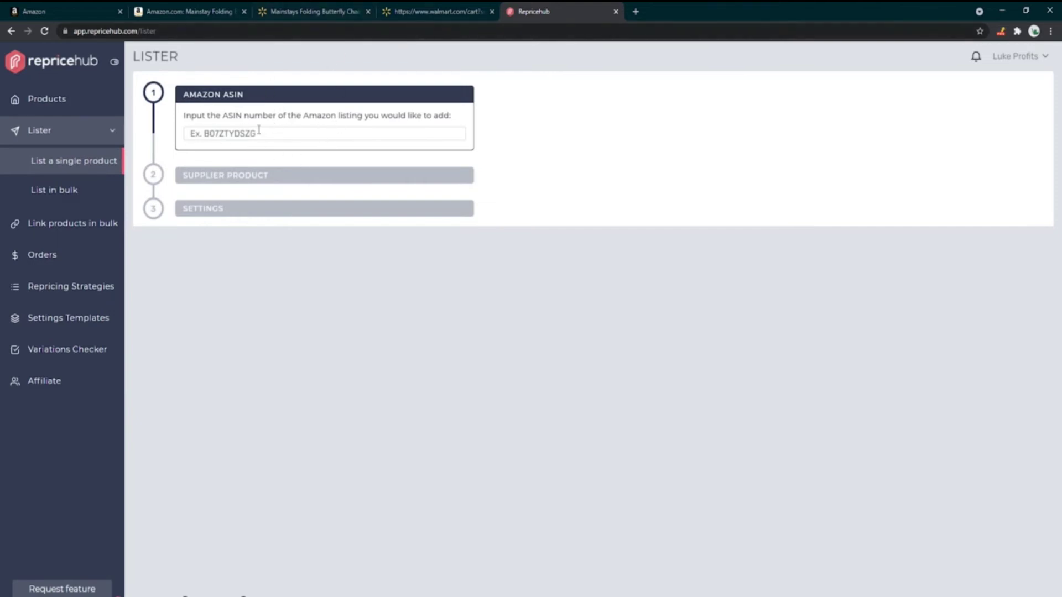
# Switch to the butterfly chair's Amazon listing, find its ASIN in the product details, and copy it from the page address
pyautogui.click(168, 7)
pyautogui.click(629, 184)
pyautogui.scroll(3, 629, 184)
pyautogui.hotkey('ctrl', 'f')
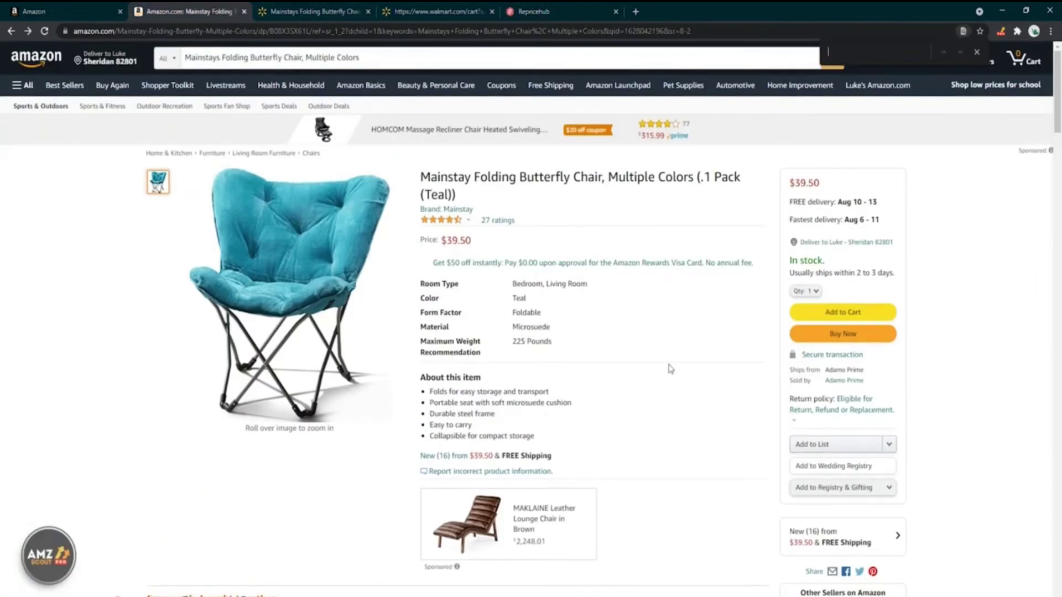
pyautogui.write('ASIN')
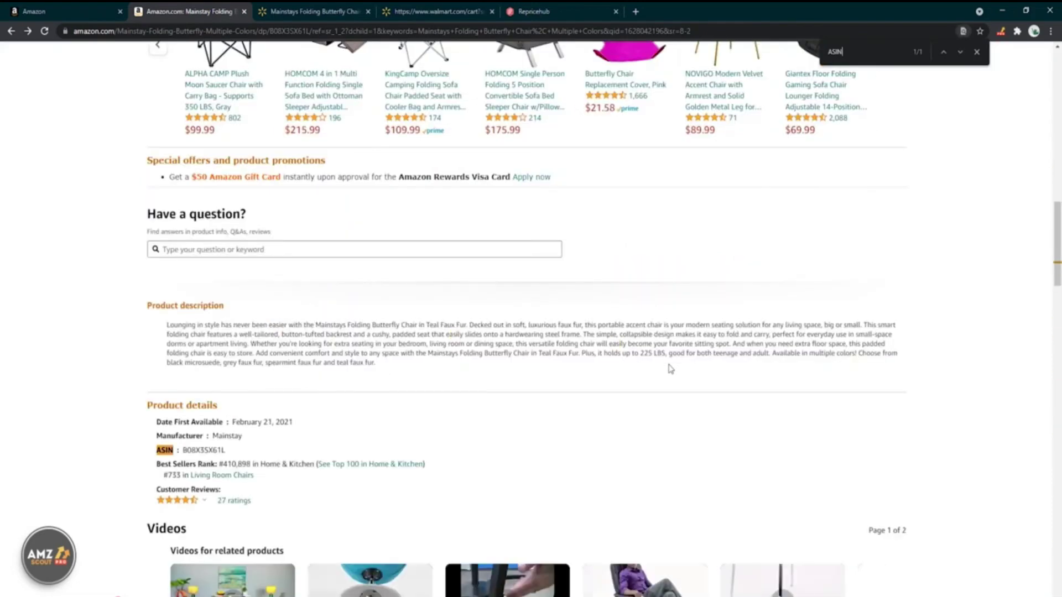
pyautogui.doubleClick(191, 449)
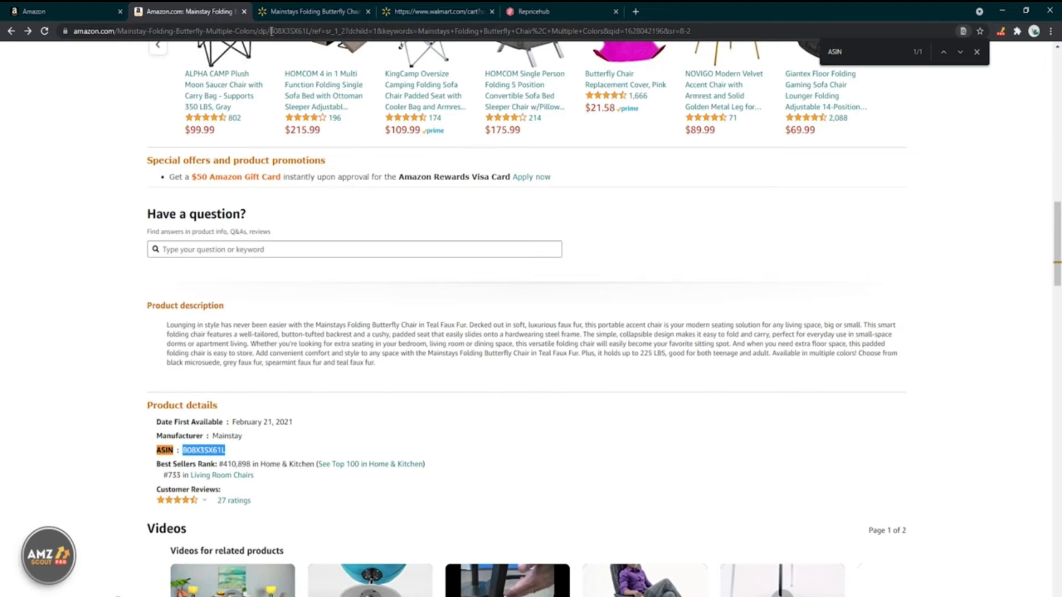
pyautogui.moveTo(271, 31); pyautogui.dragTo(311, 31)
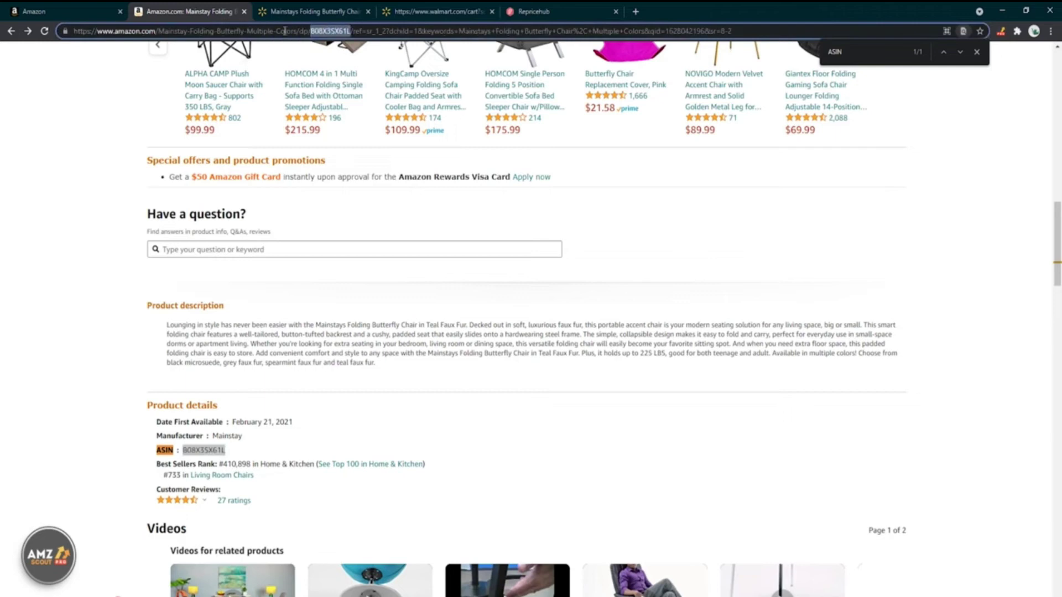
pyautogui.hotkey('ctrl', 'c')
pyautogui.moveTo(159, 31); pyautogui.dragTo(302, 31)
pyautogui.press('BackSpace')
pyautogui.moveTo(216, 31); pyautogui.dragTo(712, 60)
pyautogui.press('BackSpace')
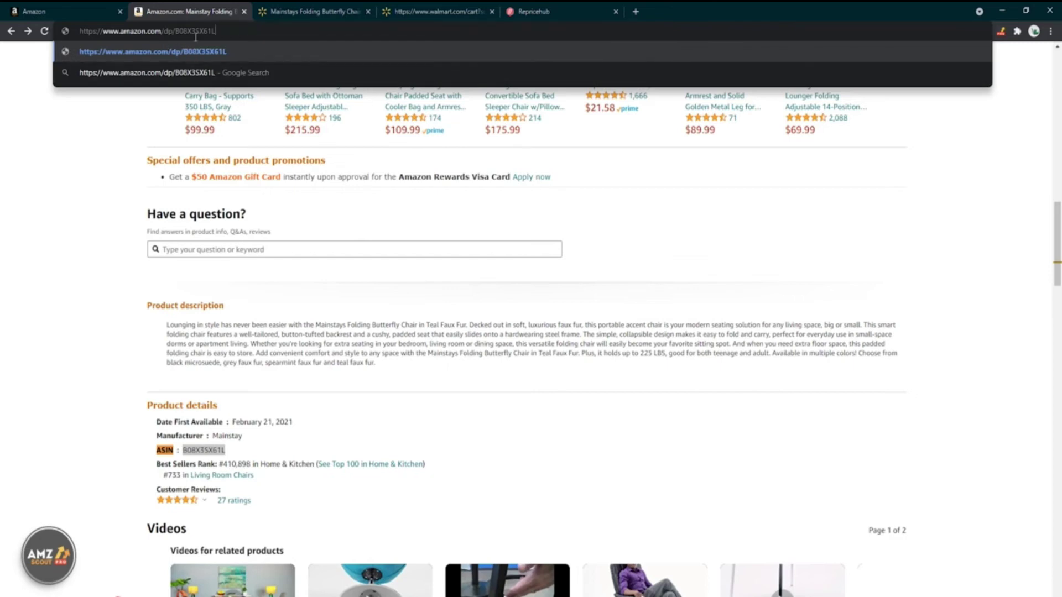
pyautogui.click(184, 51)
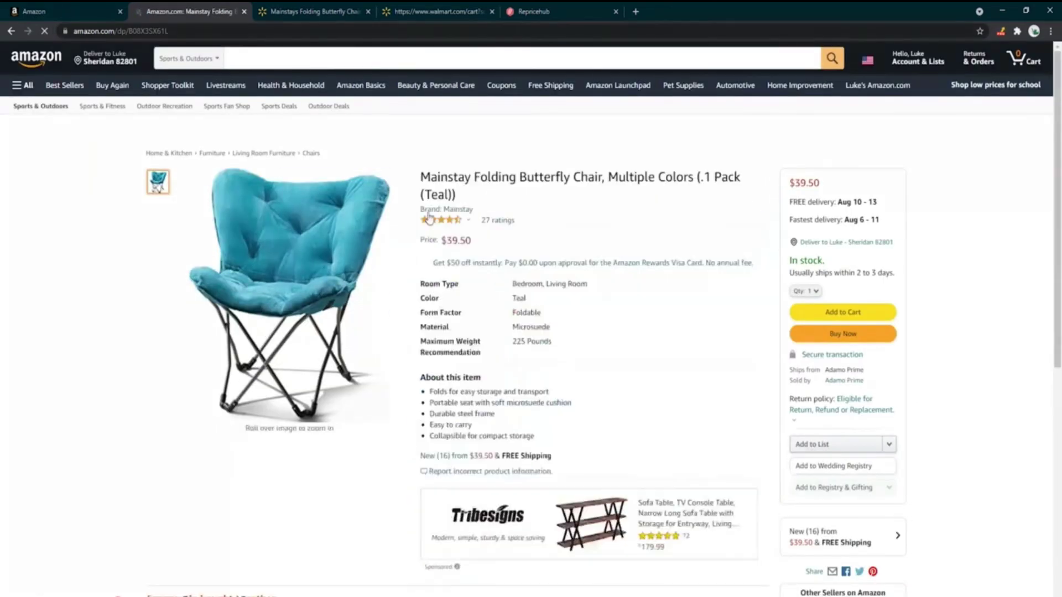
pyautogui.click(12, 32)
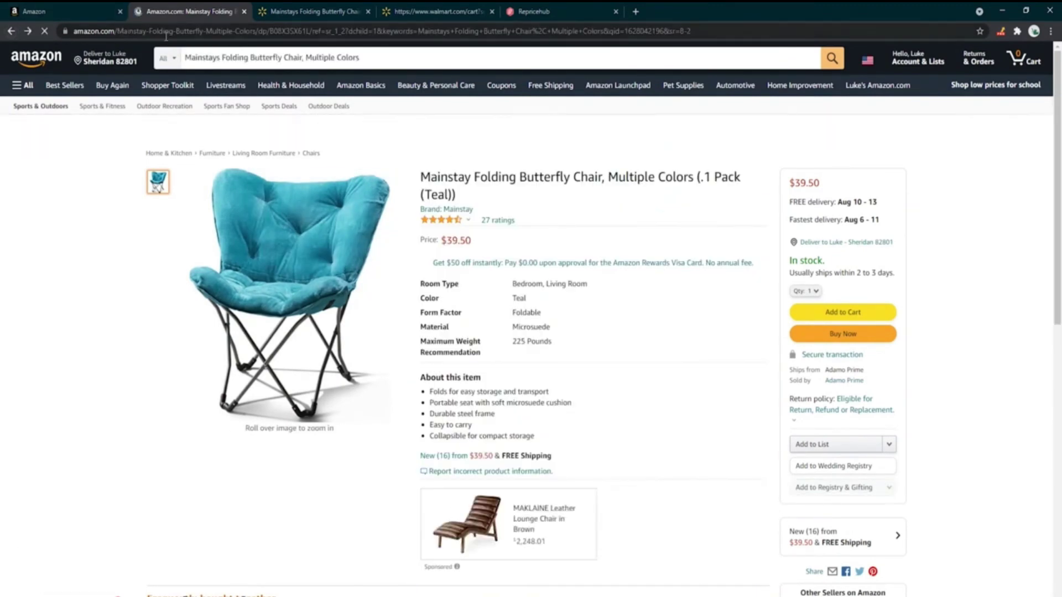
# Search the listing for "asin", copy the chair's ASIN from the product details, and locate the same code in the page address
pyautogui.doubleClick(290, 31)
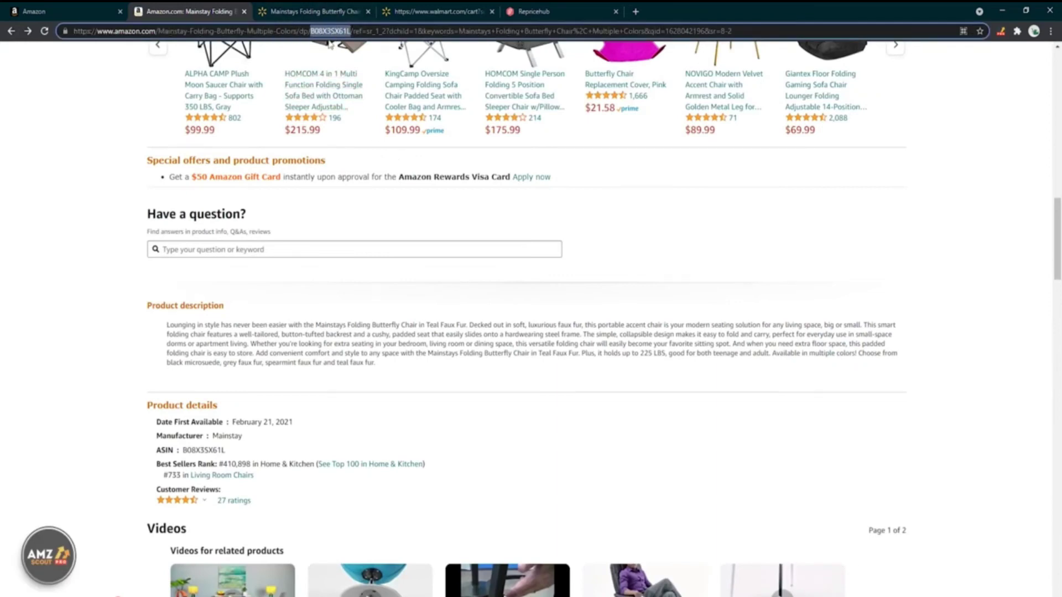
pyautogui.hotkey('ctrl', 'f')
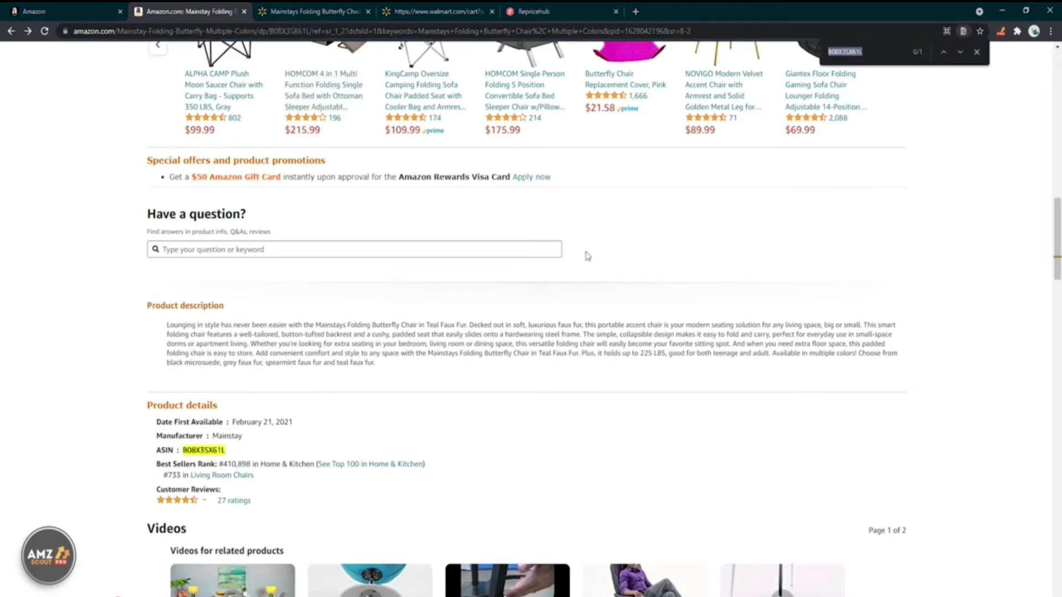
pyautogui.write('asin')
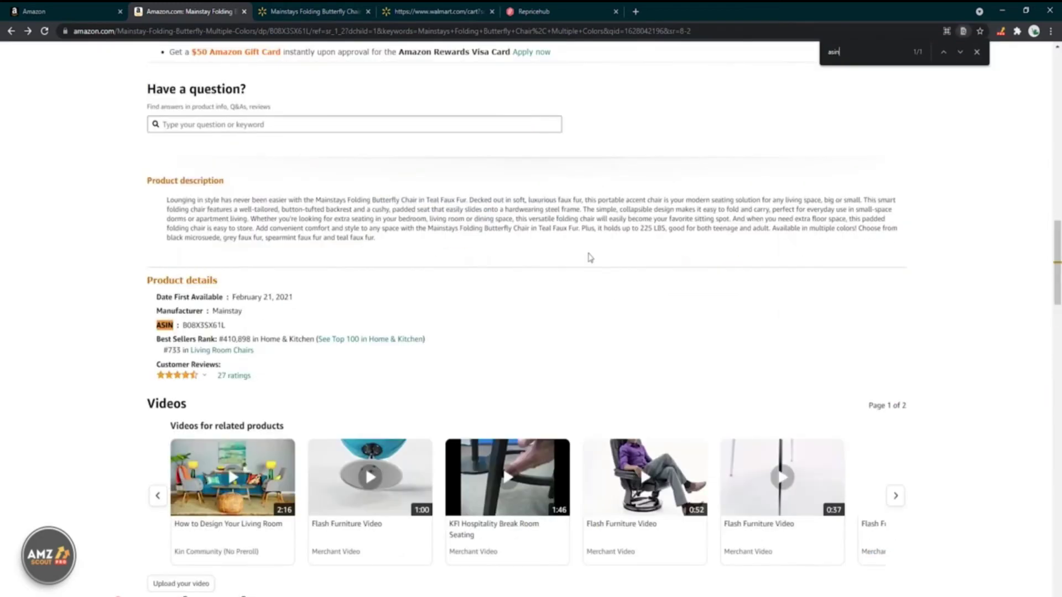
pyautogui.doubleClick(209, 320)
pyautogui.rightClick(210, 321)
pyautogui.click(232, 331)
pyautogui.scroll(20, 250, 270)
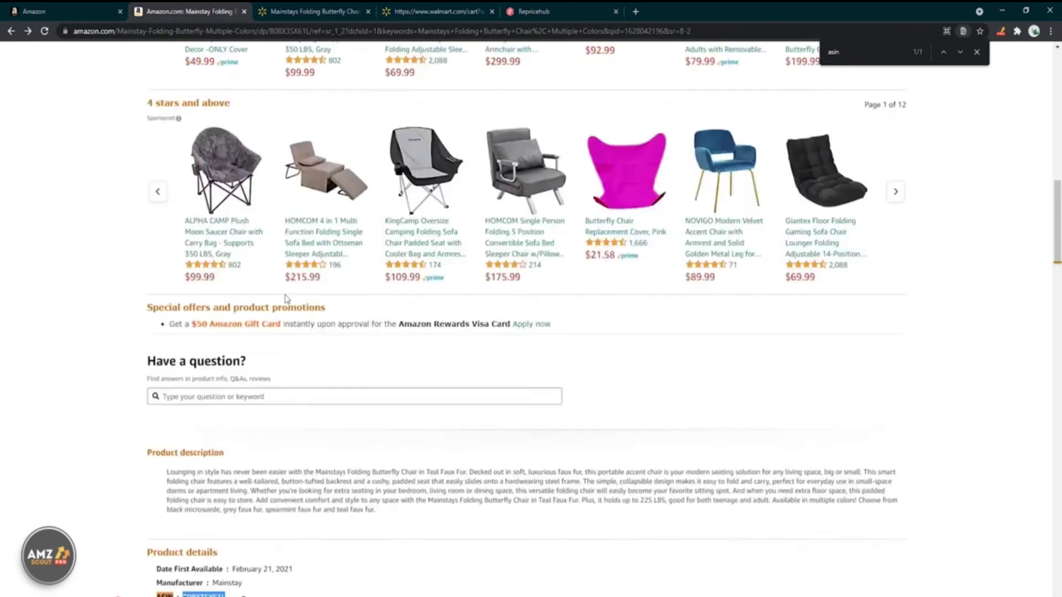
pyautogui.scroll(3, 250, 271)
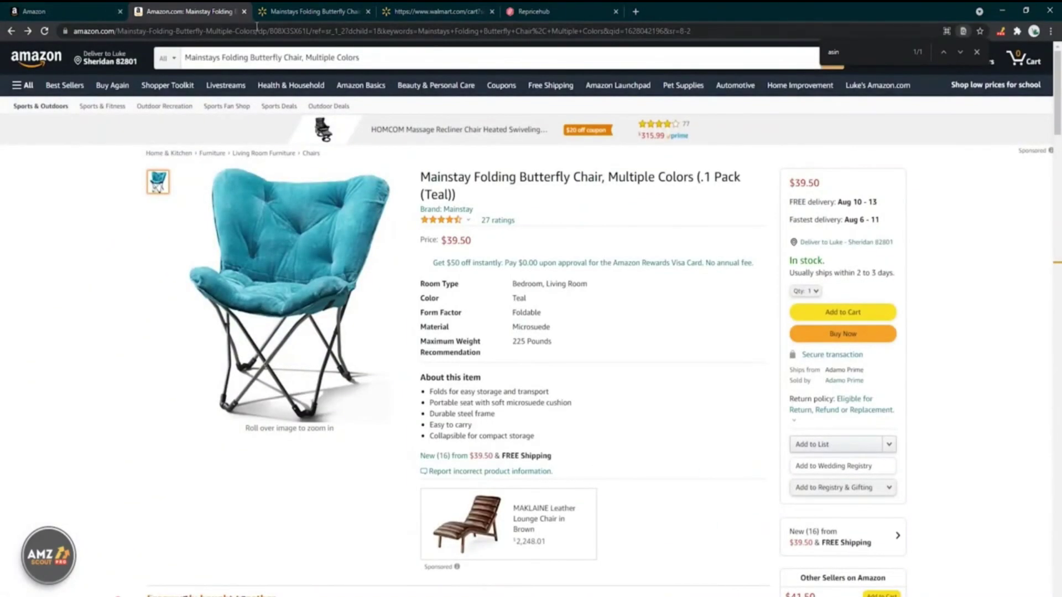
pyautogui.moveTo(270, 31); pyautogui.dragTo(311, 30)
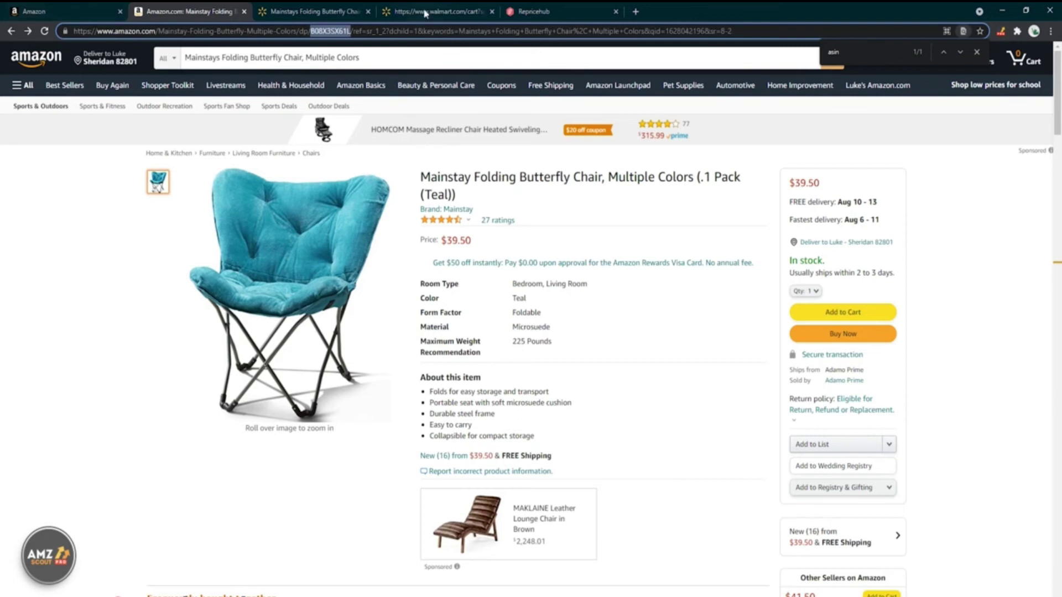
# Return to Repricehub and enter B08X3SX61L as the Amazon ASIN of the new listing
pyautogui.click(559, 9)
pyautogui.click(263, 134)
pyautogui.hotkey('ctrl', 'v')
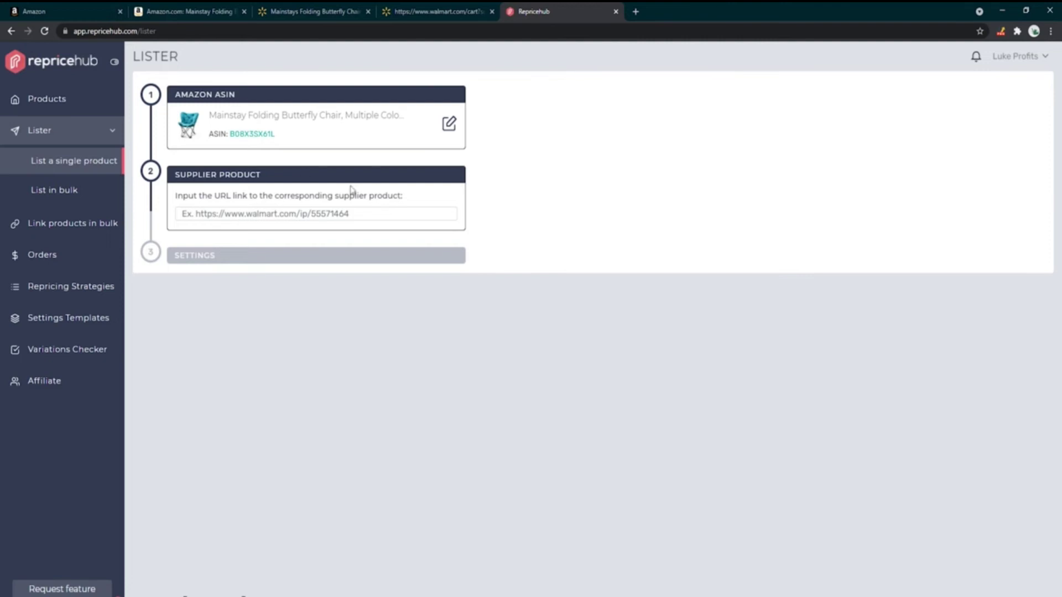
# Copy the address of the Mainstays Folding Butterfly Chair's Walmart page and enter it as the supplier product in Repricehub's lister
pyautogui.click(395, 7)
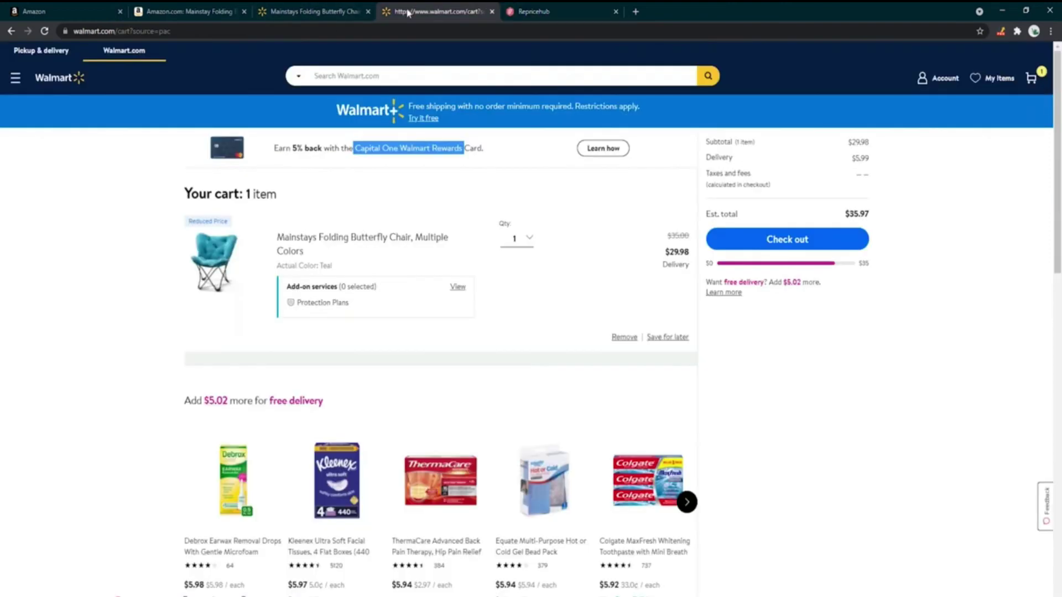
pyautogui.click(318, 12)
pyautogui.click(246, 30)
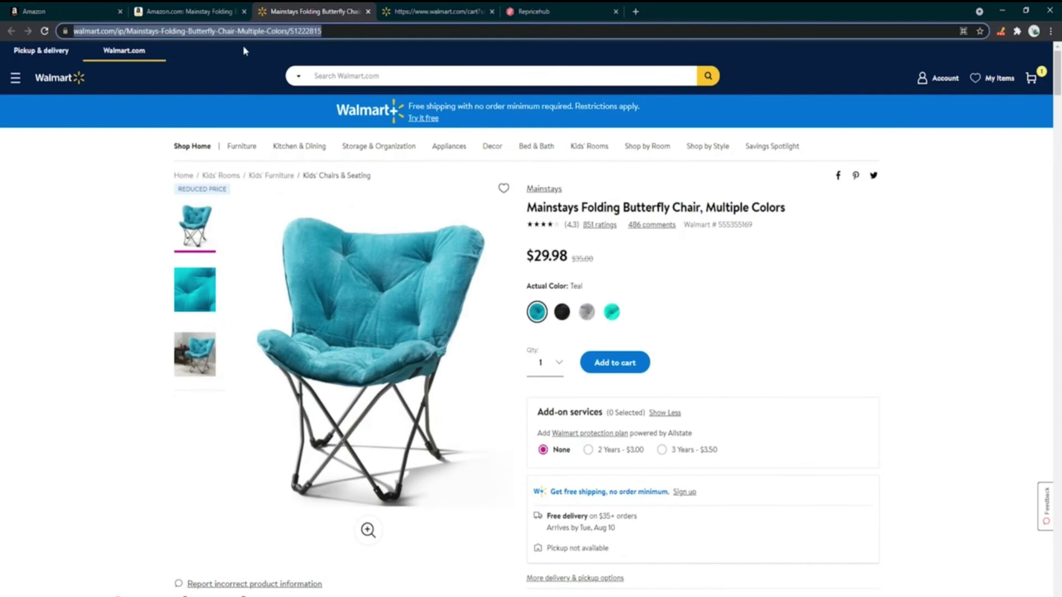
pyautogui.rightClick(258, 33)
pyautogui.click(298, 96)
pyautogui.click(575, 9)
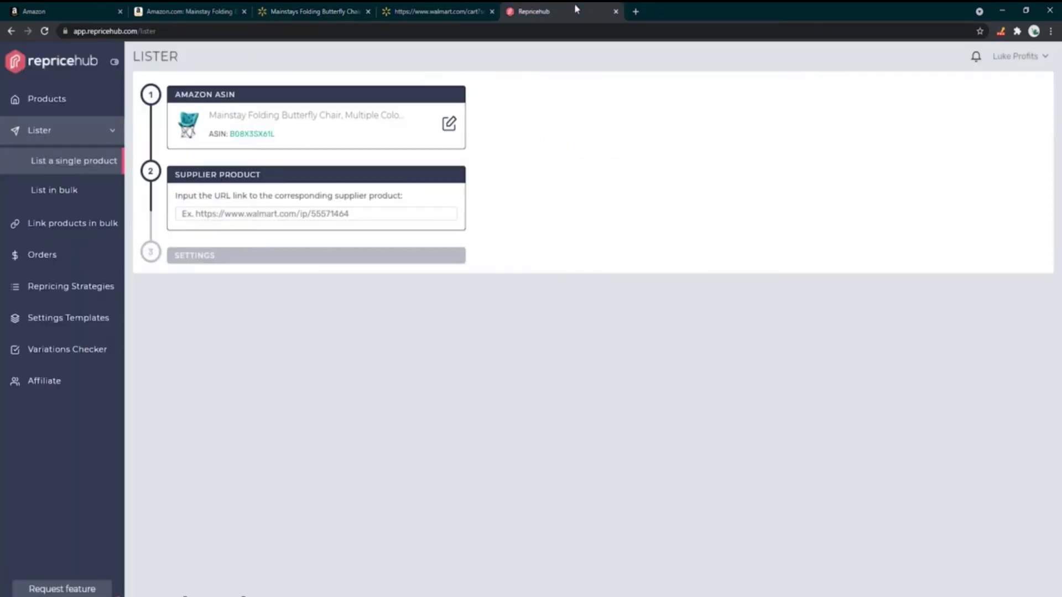
pyautogui.click(254, 210)
pyautogui.hotkey('ctrl', 'v')
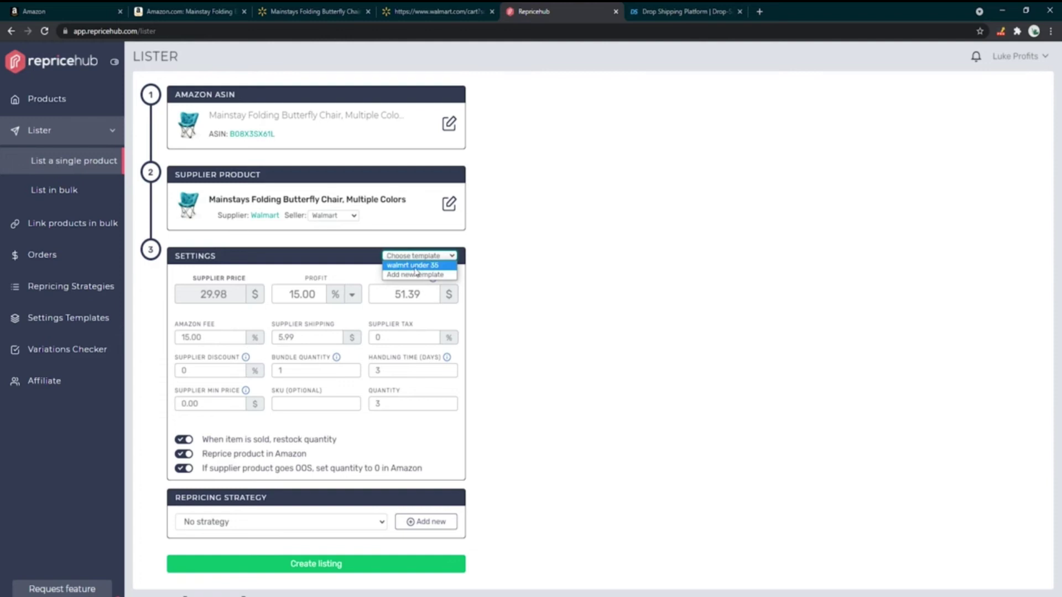
# Apply the "walmrt under 35" template to the listing and review its Amazon fee, supplier shipping and handling time
pyautogui.click(448, 265)
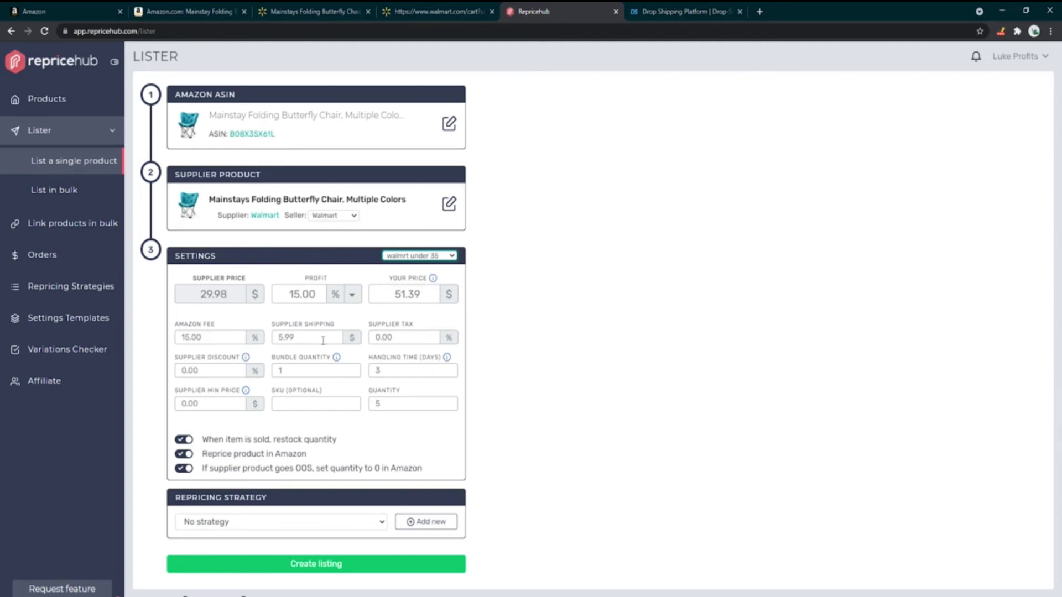
pyautogui.click(452, 255)
pyautogui.click(457, 254)
pyautogui.moveTo(182, 337); pyautogui.dragTo(211, 337)
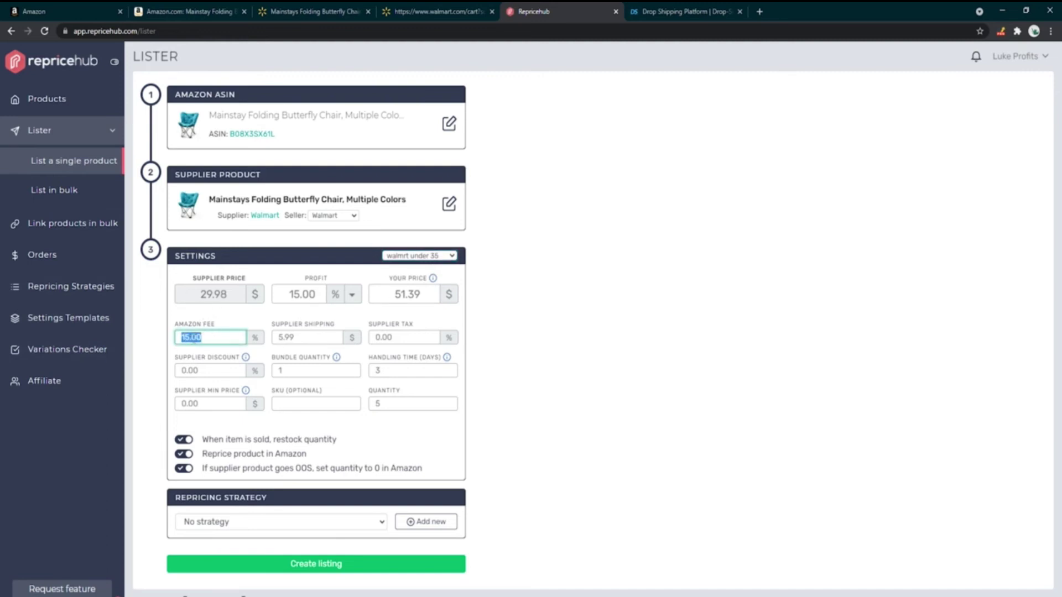
pyautogui.moveTo(278, 336); pyautogui.dragTo(298, 337)
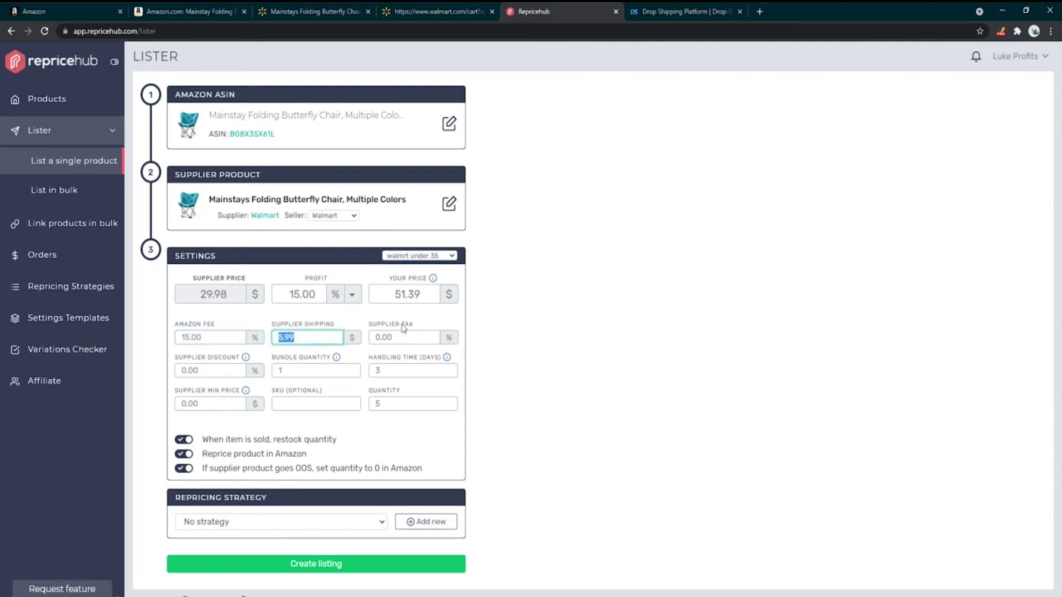
pyautogui.click(390, 376)
pyautogui.moveTo(390, 377); pyautogui.dragTo(144, 423)
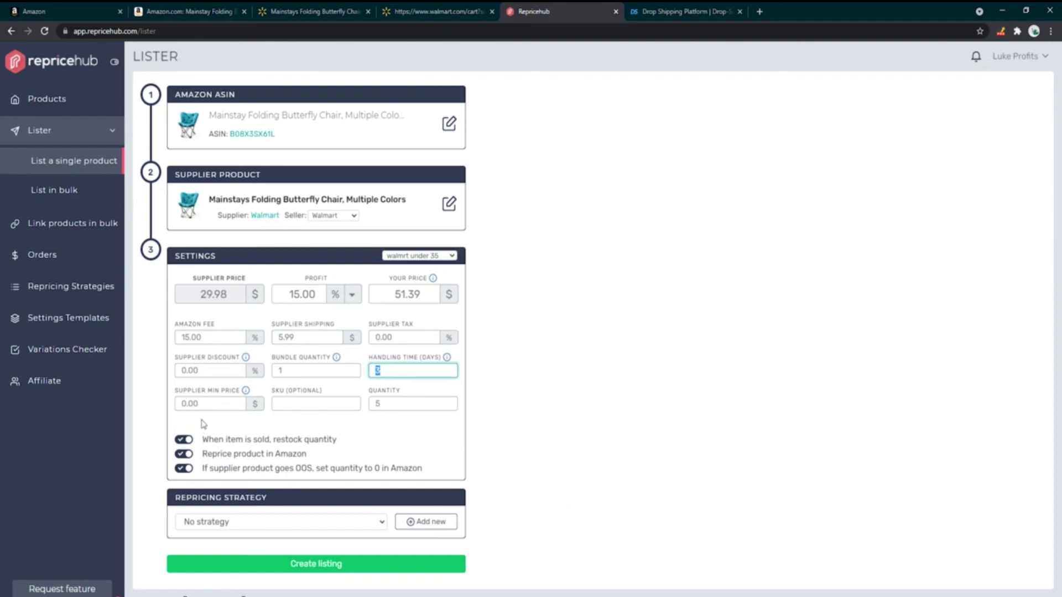
# Reselect the "walmrt under 35" template and assign the Default Strat repricing strategy to the listing
pyautogui.click(446, 257)
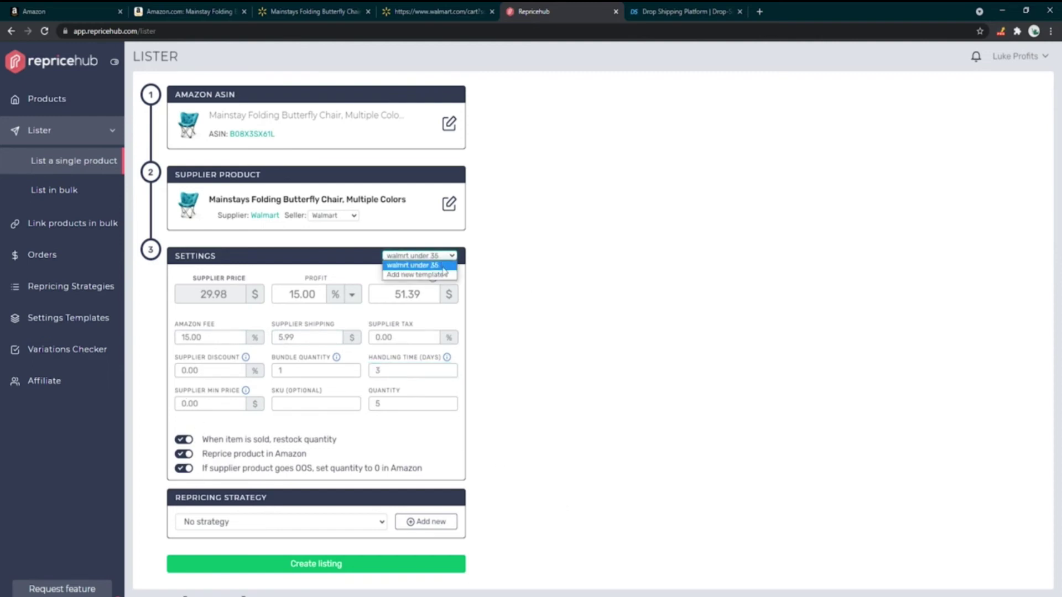
pyautogui.click(443, 268)
pyautogui.click(258, 526)
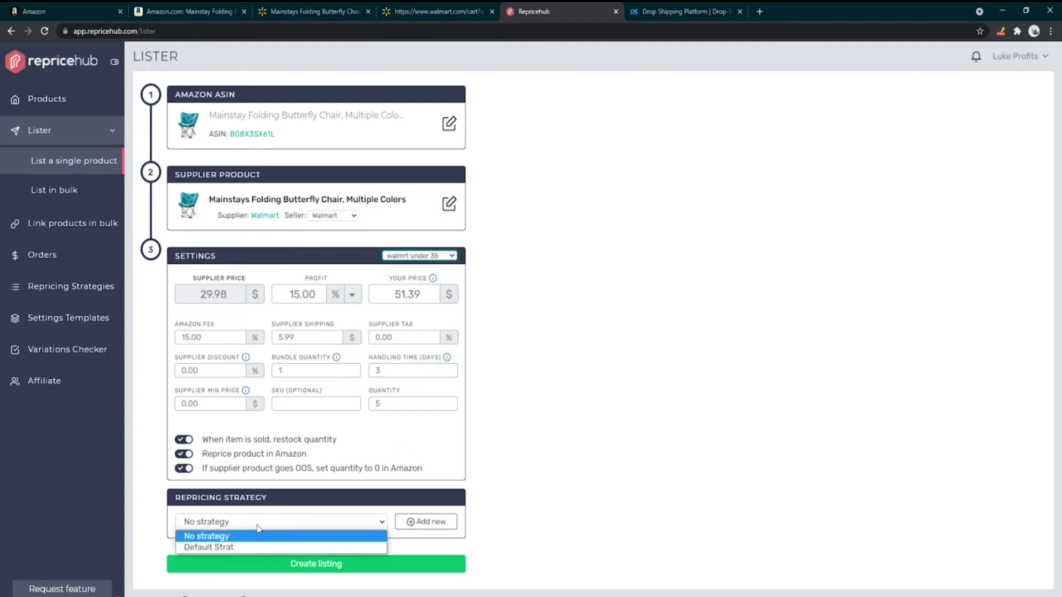
pyautogui.click(216, 547)
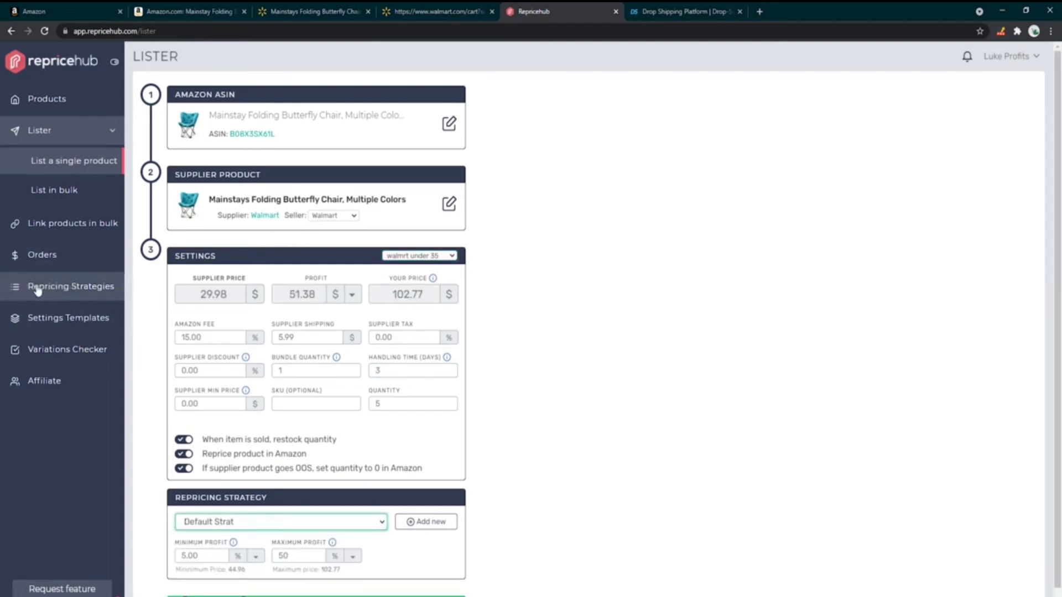
# Review the minimum and maximum profit that the repricing strategy applies to the listing
pyautogui.scroll(-1, 490, 367)
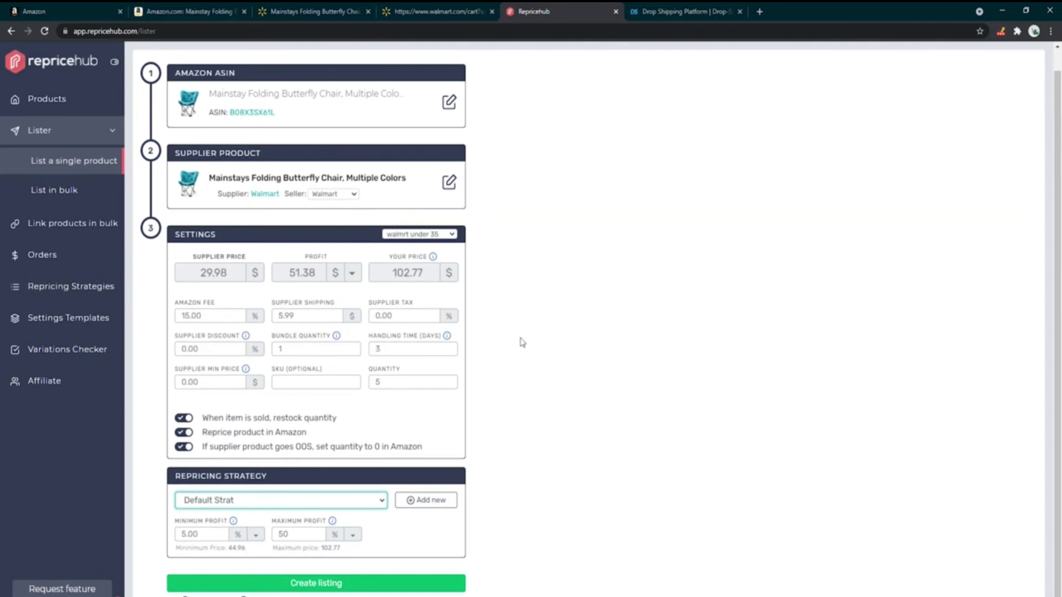
pyautogui.moveTo(211, 536); pyautogui.dragTo(169, 545)
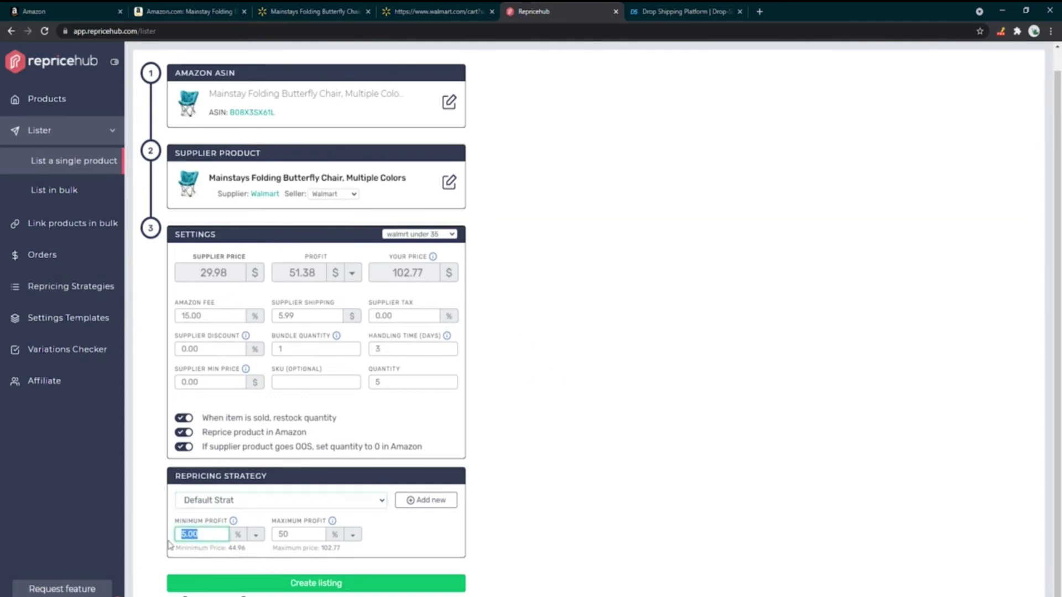
pyautogui.moveTo(303, 539); pyautogui.dragTo(272, 553)
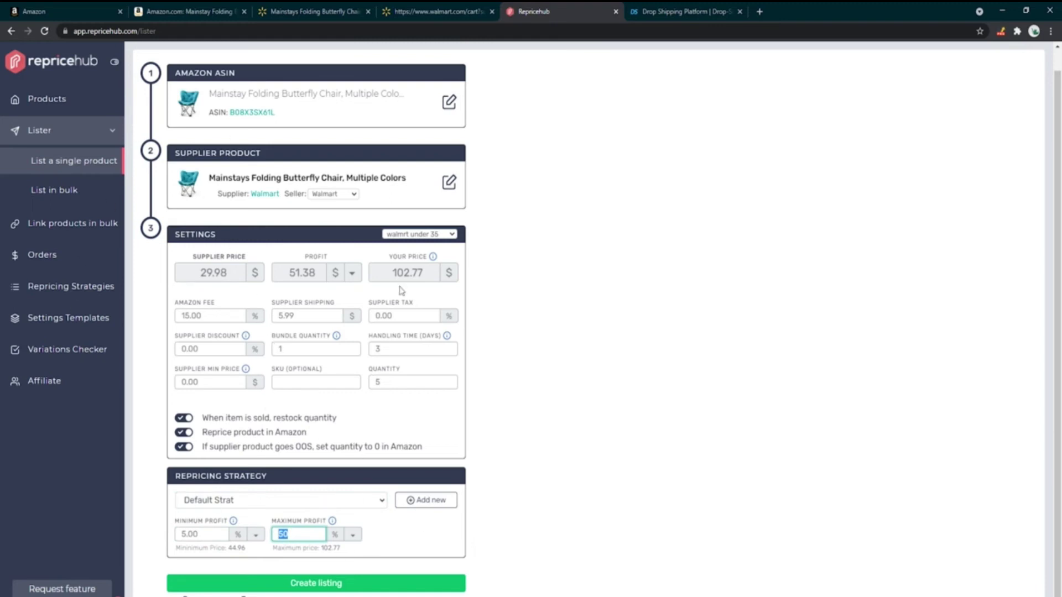
# Compare the listing's own price with the Walmart product page, the cart's delivery fee and rewards card offer, and the Amazon listing
pyautogui.moveTo(393, 272); pyautogui.dragTo(424, 274)
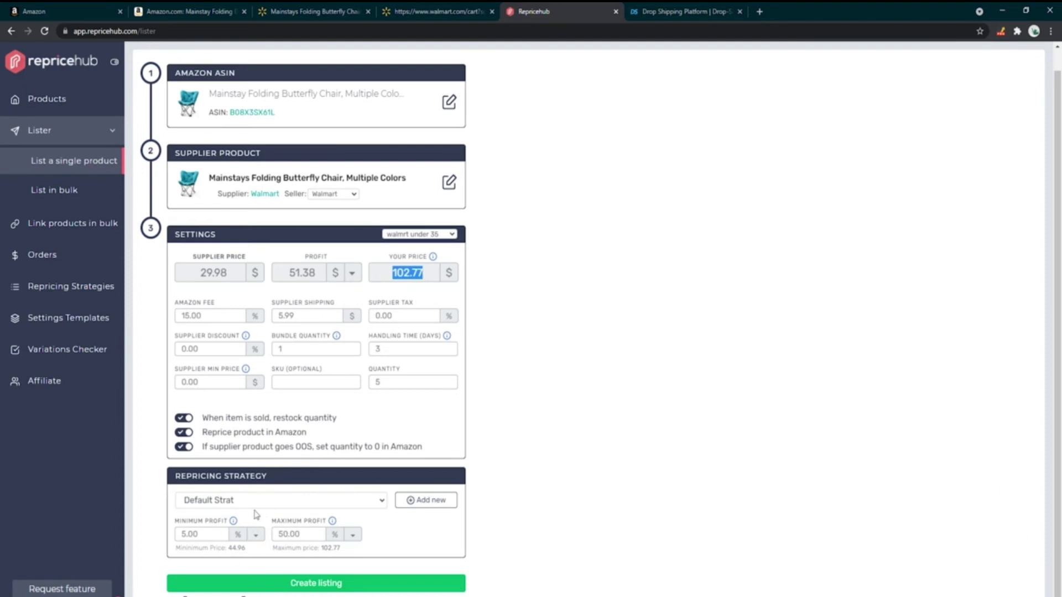
pyautogui.click(337, 12)
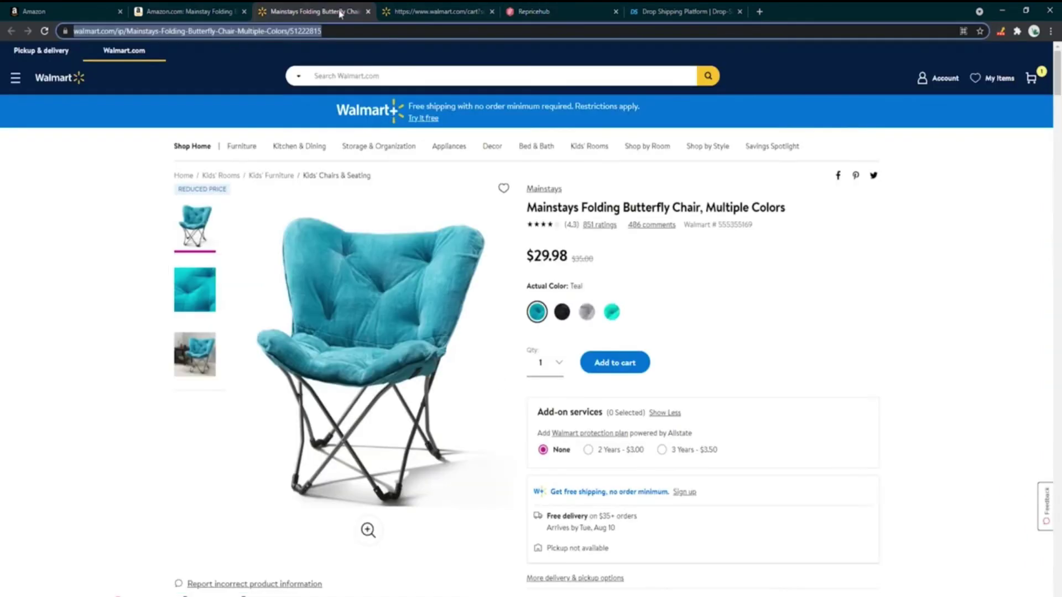
pyautogui.click(452, 9)
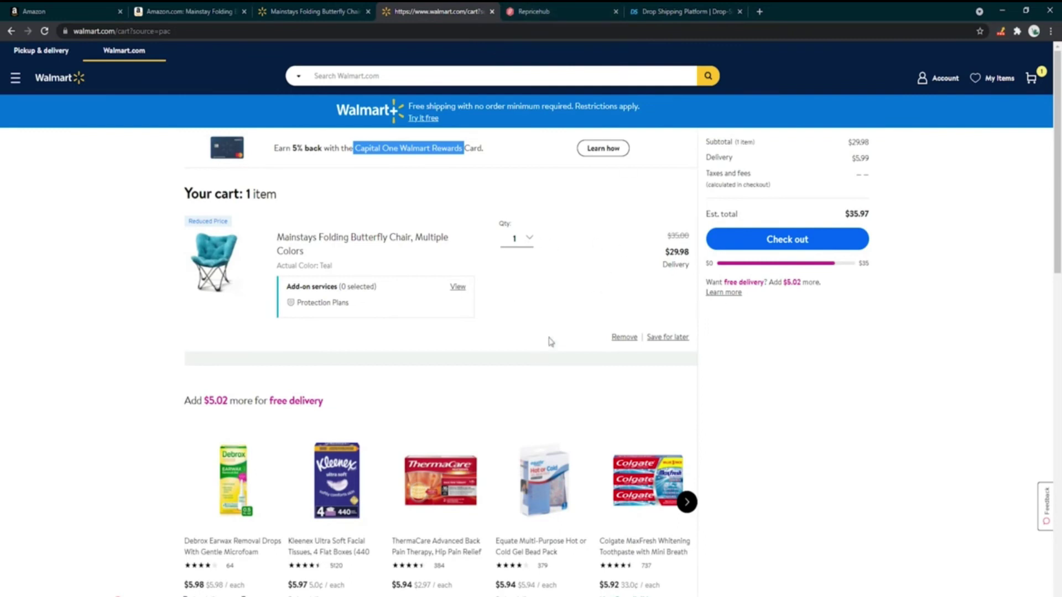
pyautogui.doubleClick(302, 149)
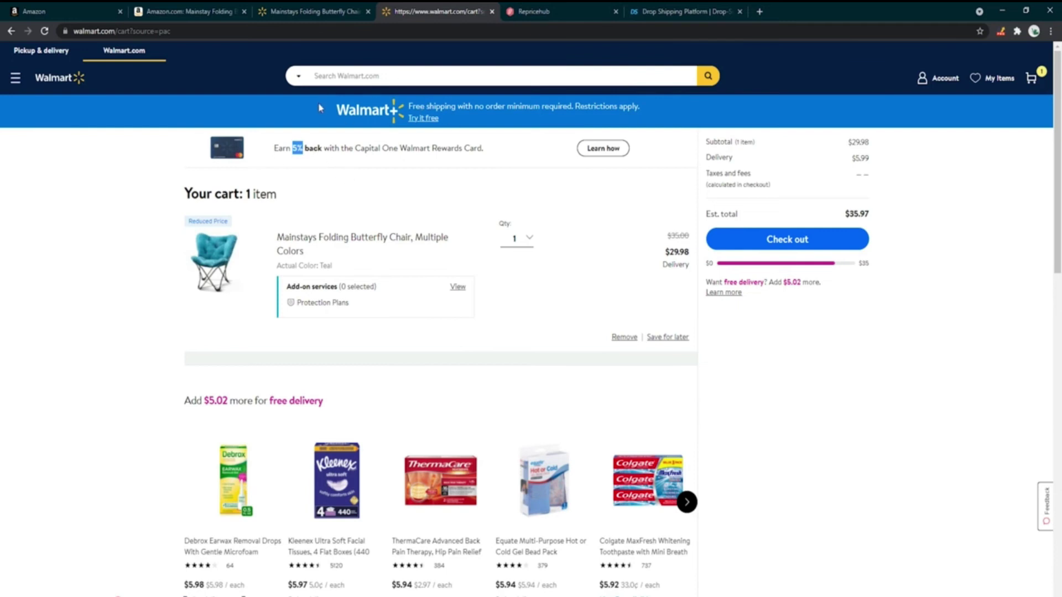
pyautogui.moveTo(869, 159); pyautogui.dragTo(855, 159)
pyautogui.moveTo(293, 149); pyautogui.dragTo(456, 149)
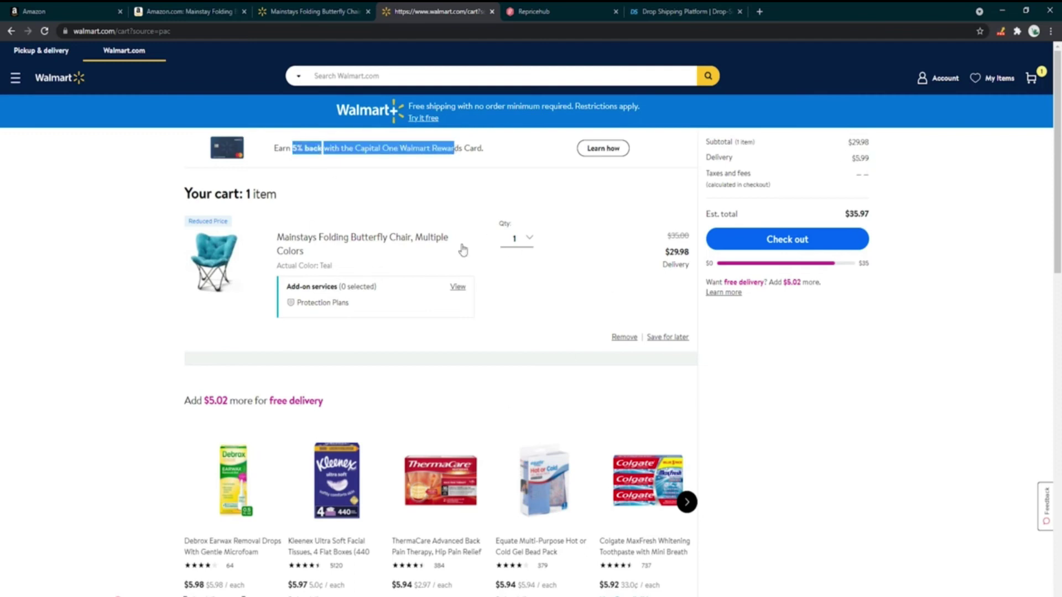
pyautogui.hotkey('ctrl', 'shift', 'Tab')
pyautogui.hotkey('ctrl', 'shift', 'Tab')
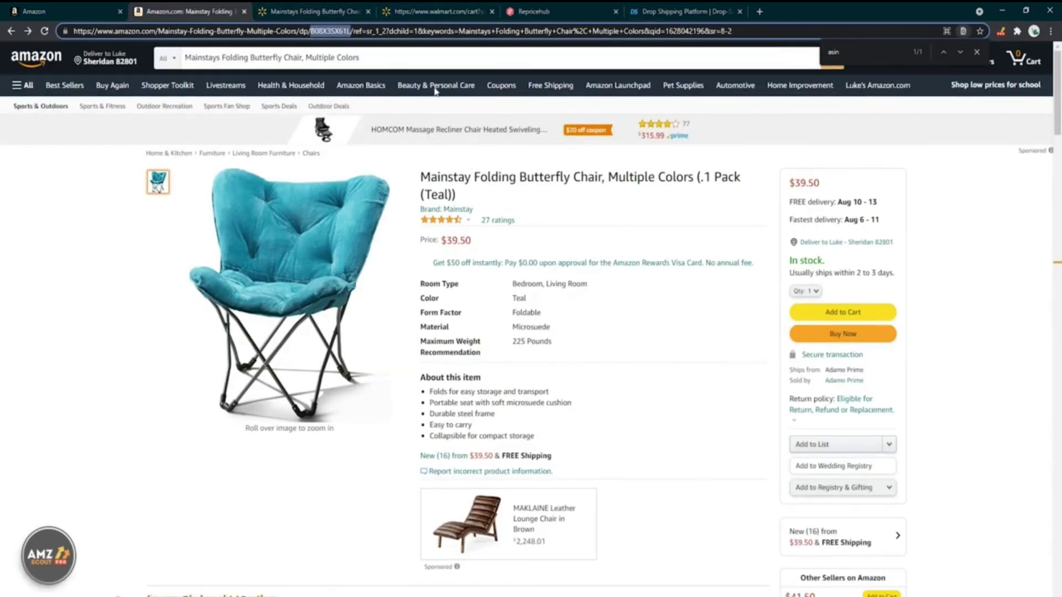
pyautogui.click(442, 11)
# In Repricehub's lister, set the supplier shipping to $0 and the repricing strategy's minimum profit to 0%
pyautogui.click(534, 11)
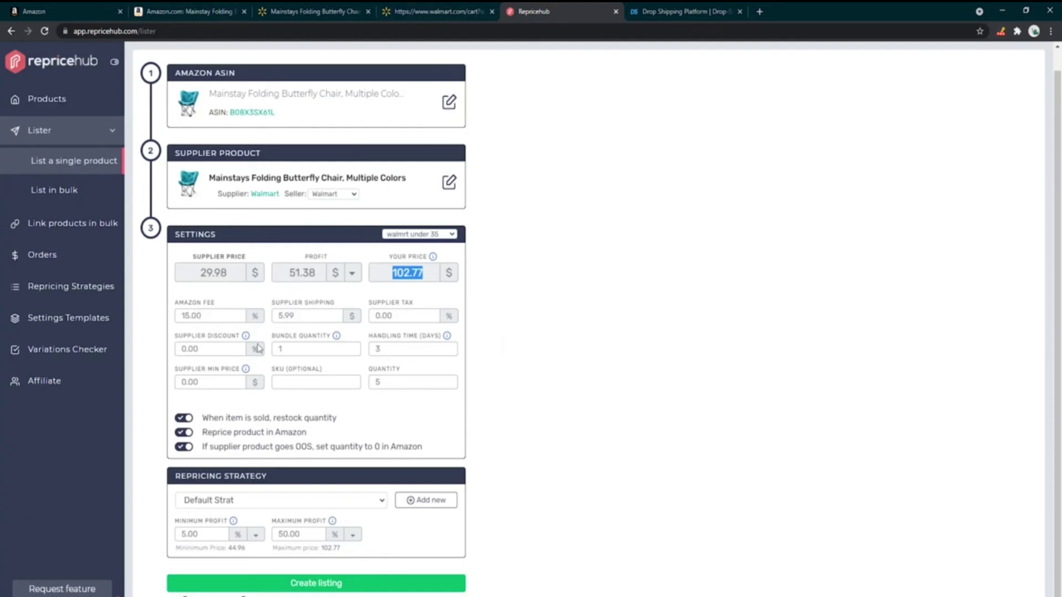
pyautogui.click(311, 345)
pyautogui.click(298, 313)
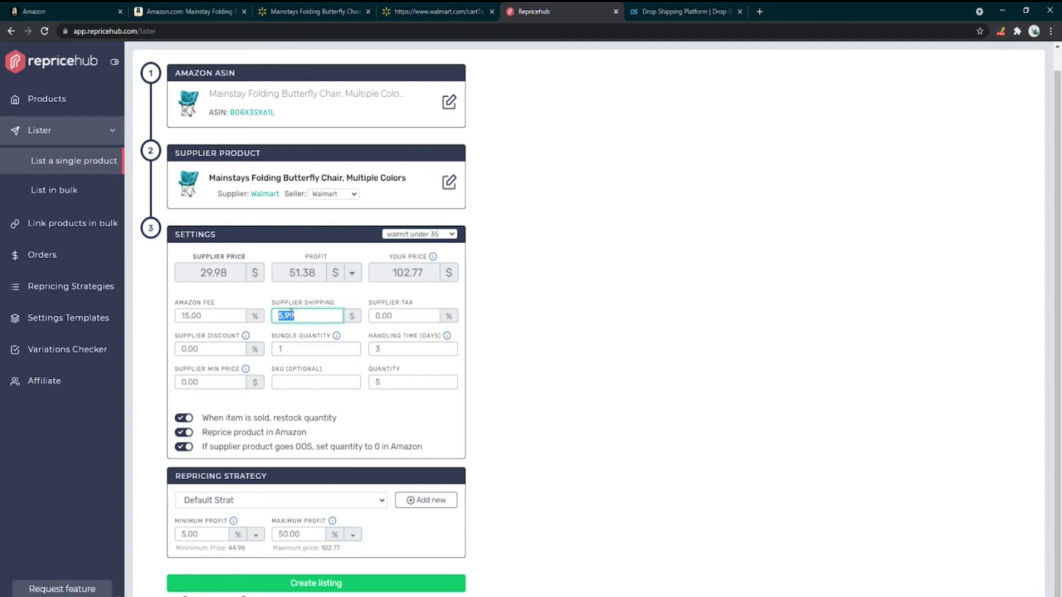
pyautogui.write('0')
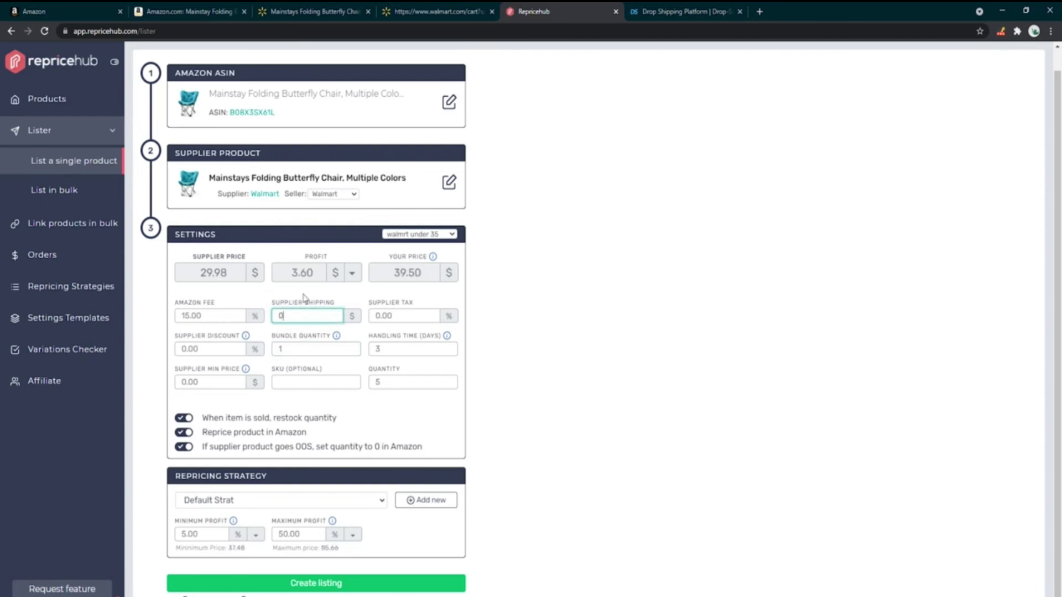
pyautogui.click(507, 323)
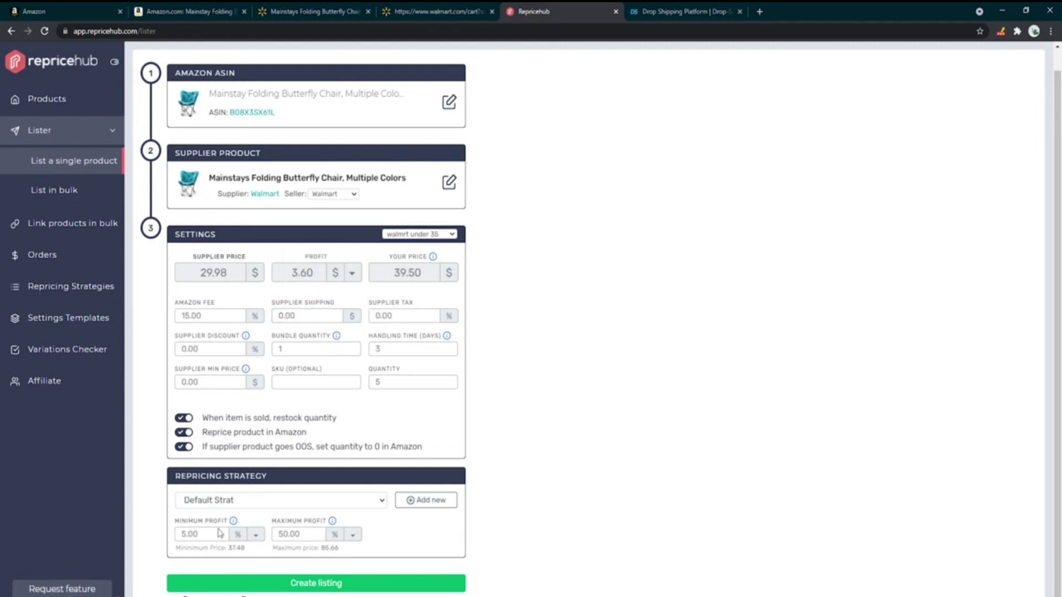
pyautogui.moveTo(184, 534); pyautogui.dragTo(178, 534)
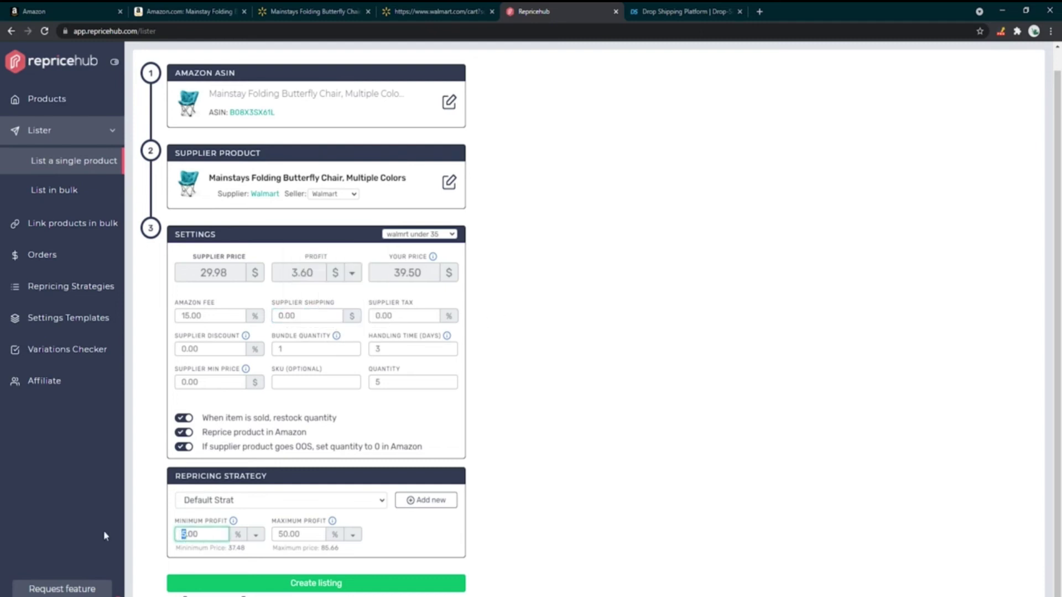
pyautogui.write('1')
# Check the rewards card offer in the Walmart cart and set the listing's supplier discount to 5%
pyautogui.moveTo(228, 350); pyautogui.dragTo(183, 363)
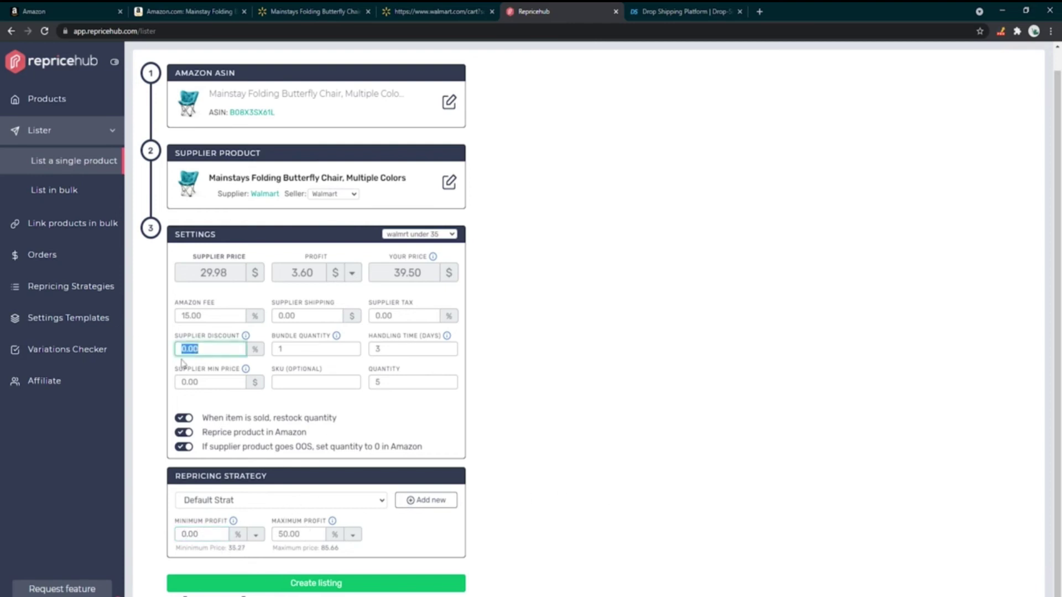
pyautogui.click(436, 11)
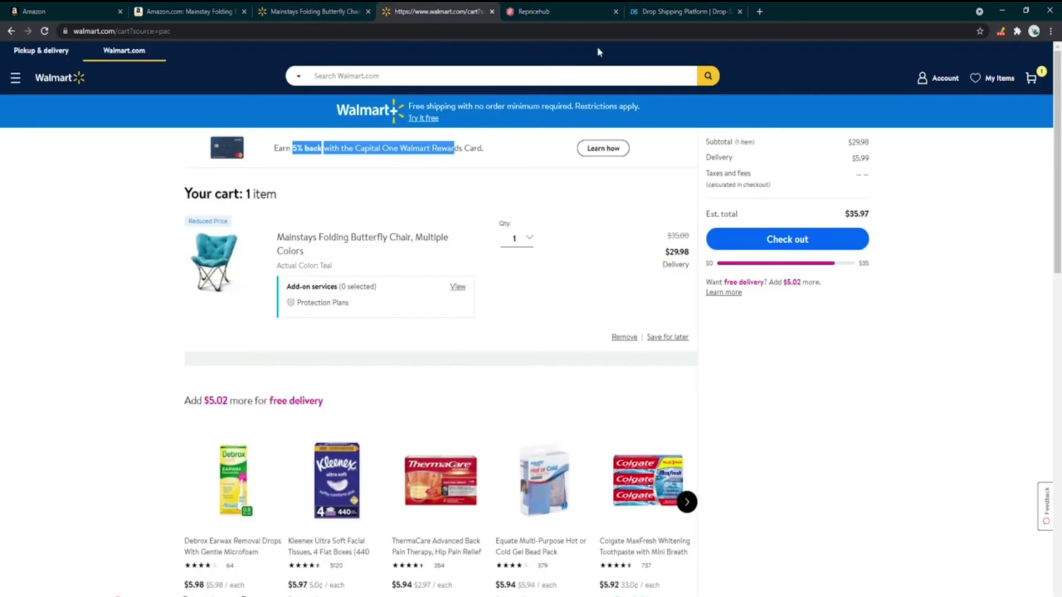
pyautogui.click(542, 12)
pyautogui.write('5')
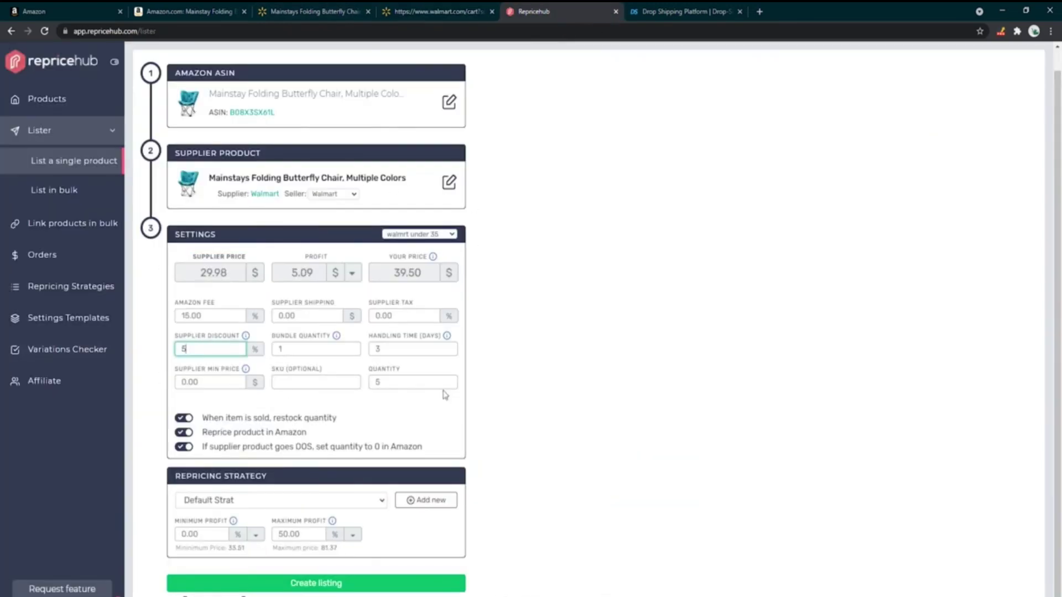
pyautogui.click(489, 343)
# Compare the lister's calculated selling price with the price on the chair's Amazon page
pyautogui.moveTo(393, 275); pyautogui.dragTo(424, 269)
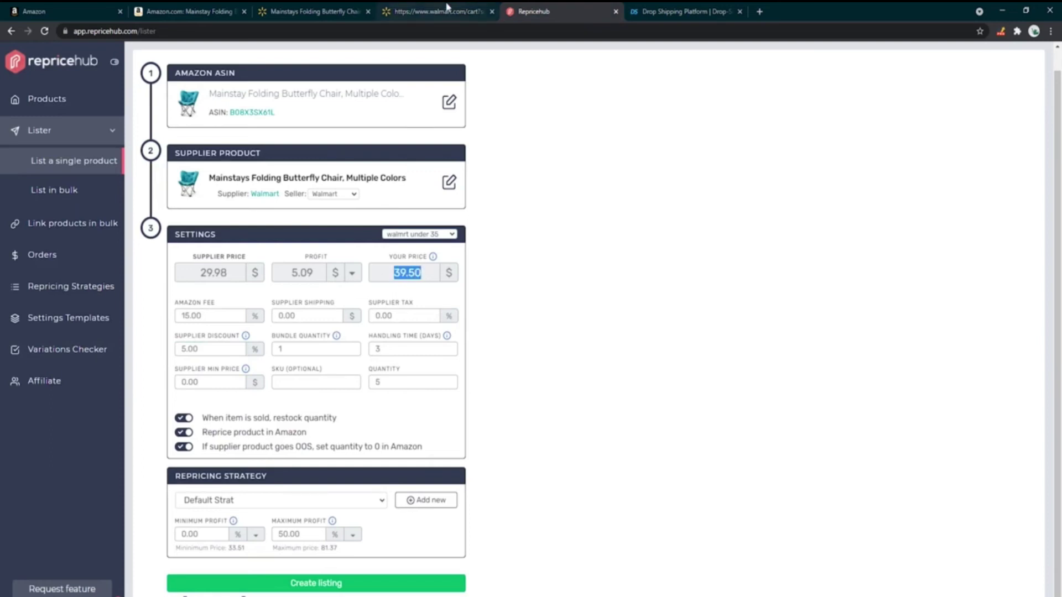
pyautogui.click(188, 11)
pyautogui.click(532, 11)
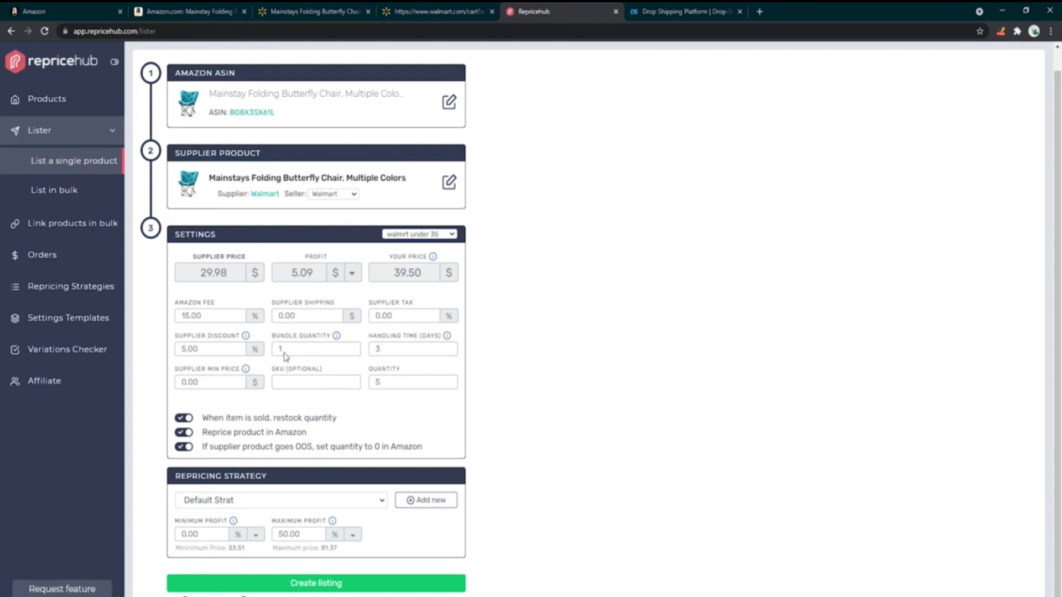
# Set the listing's supplier discount to 0%
pyautogui.doubleClick(203, 348)
pyautogui.write('0')
pyautogui.click(500, 382)
# Set the supplier shipping to $5.99, checking it against the Walmart cart, and keep Default Strat as the repricing strategy
pyautogui.doubleClick(313, 315)
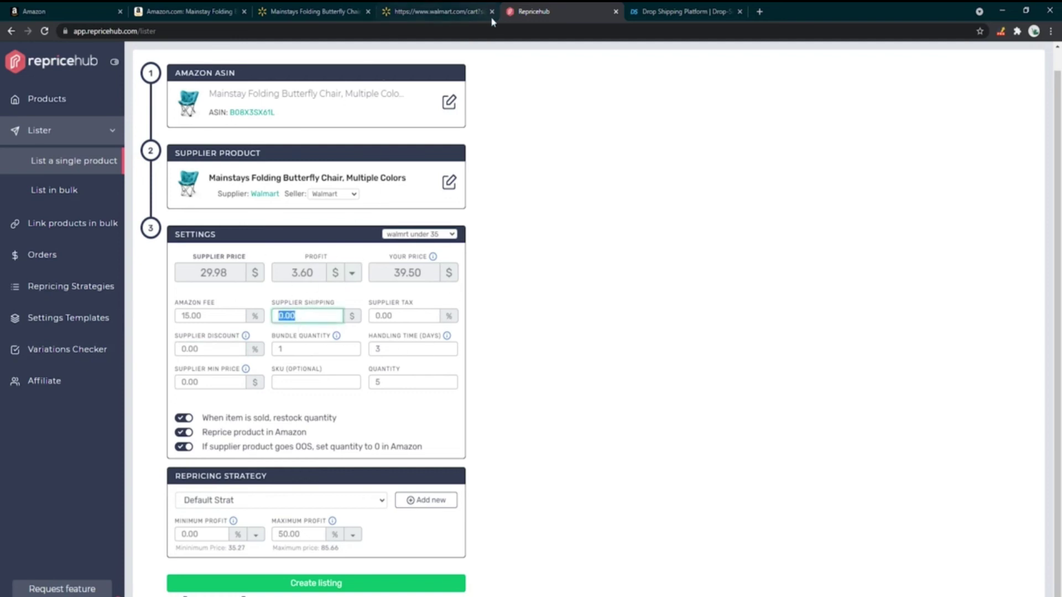
pyautogui.click(429, 10)
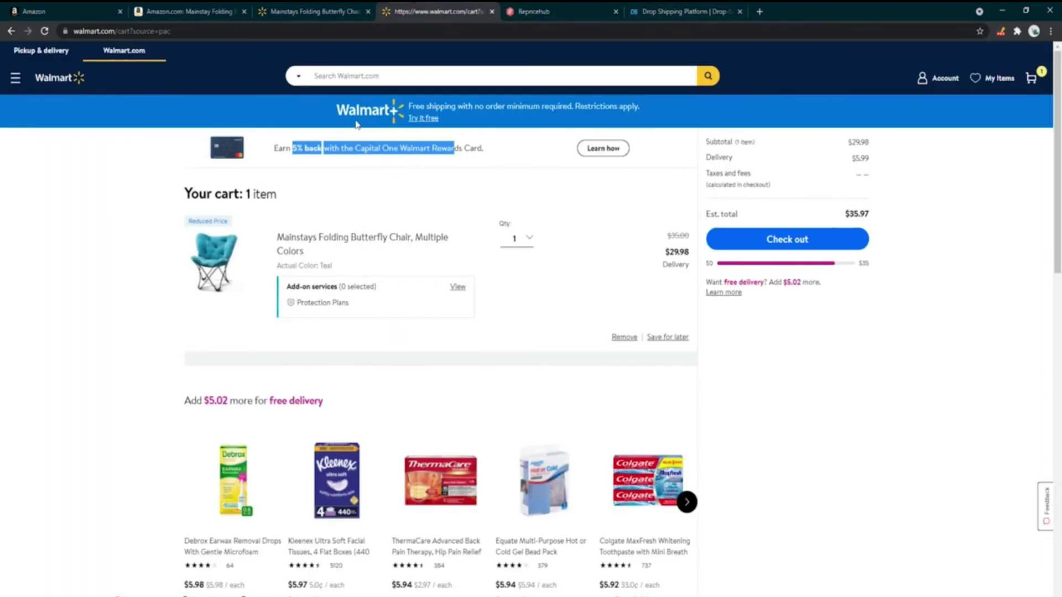
pyautogui.click(590, 9)
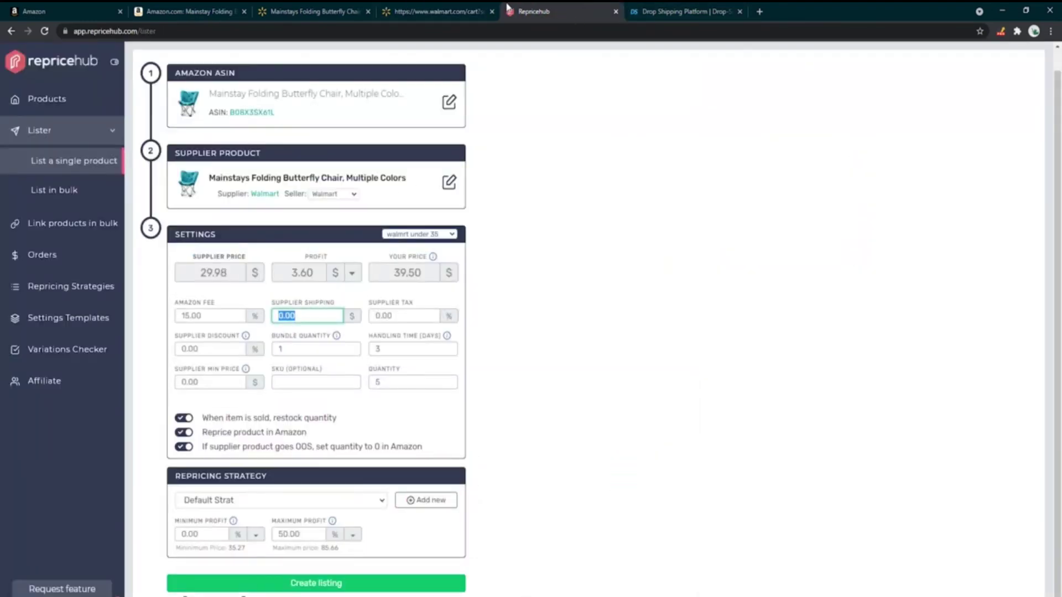
pyautogui.write('5.99')
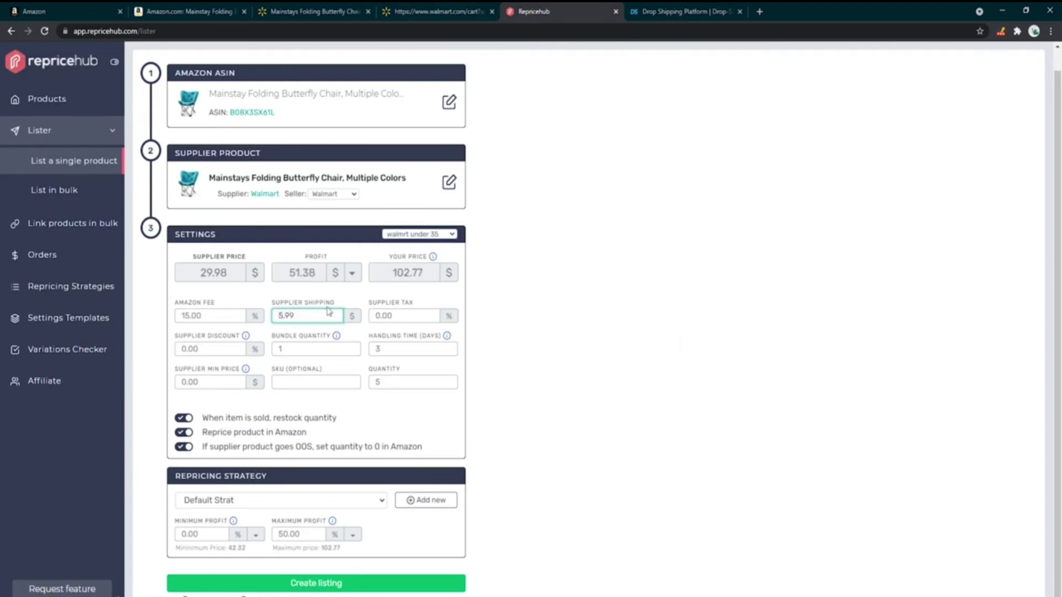
pyautogui.click(544, 372)
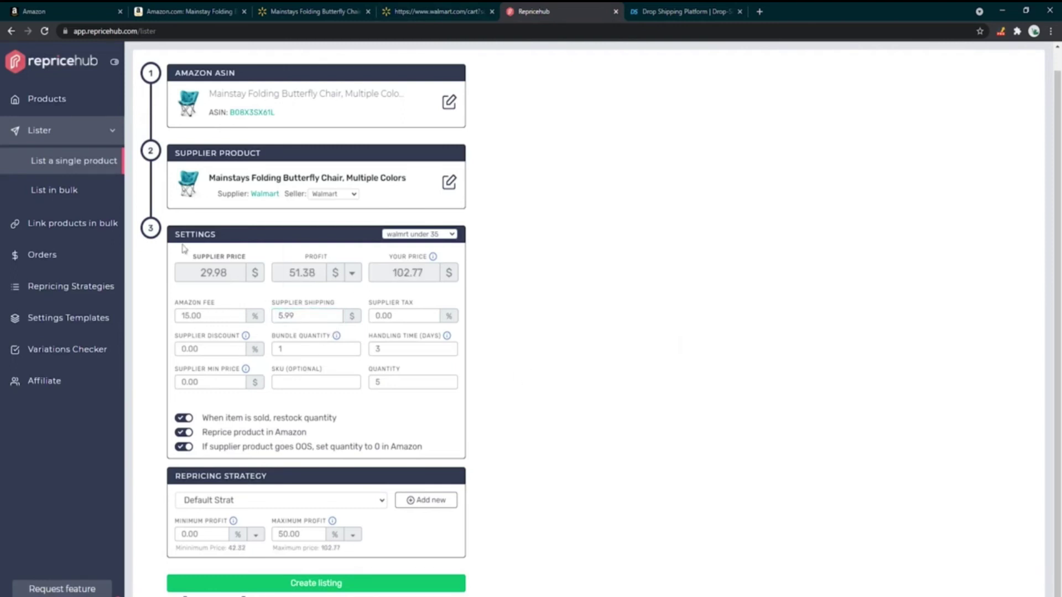
pyautogui.press('Tab')
pyautogui.click(310, 316)
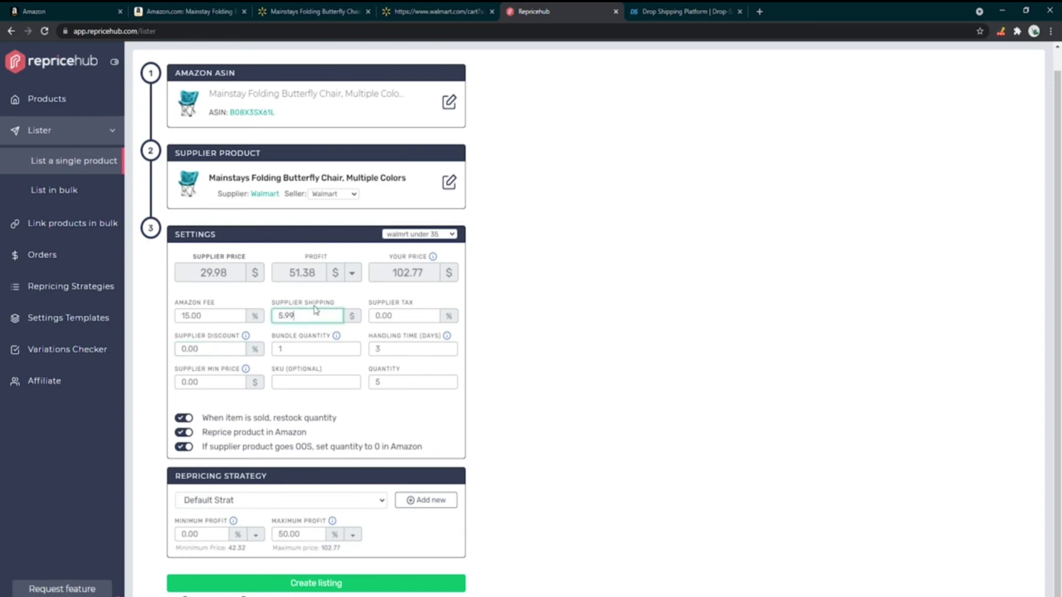
pyautogui.click(263, 504)
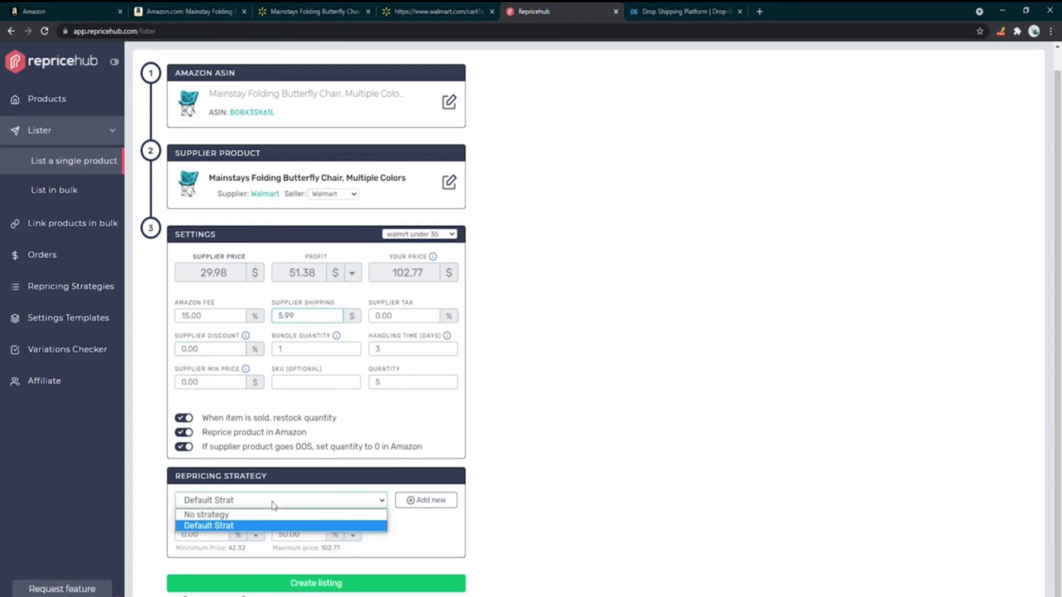
pyautogui.click(550, 484)
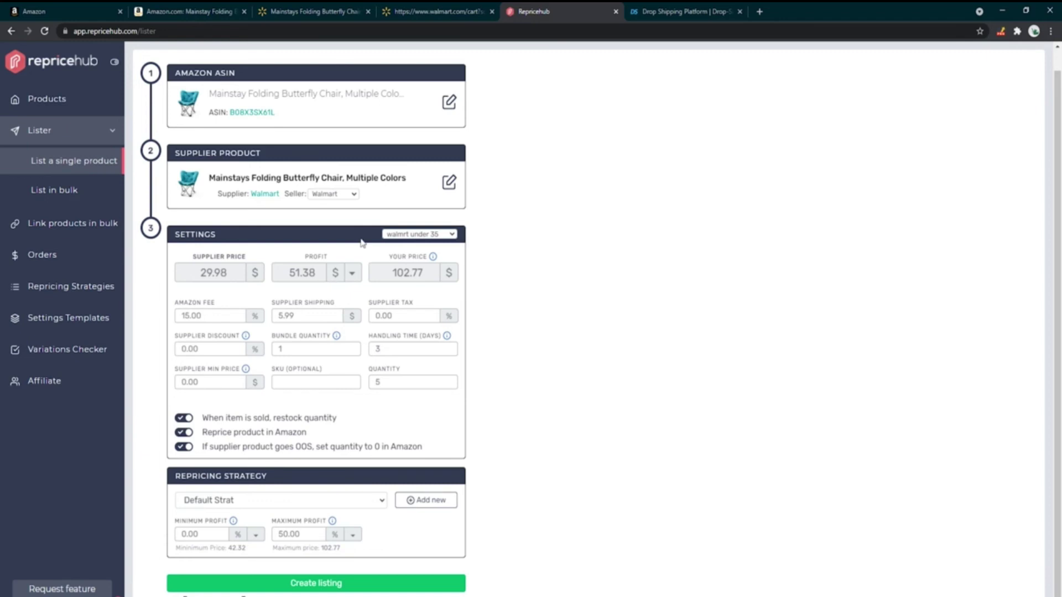
# Examine the competing sellers' prices and delivery dates among the new offers on the chair's Amazon page
pyautogui.click(309, 12)
pyautogui.click(403, 11)
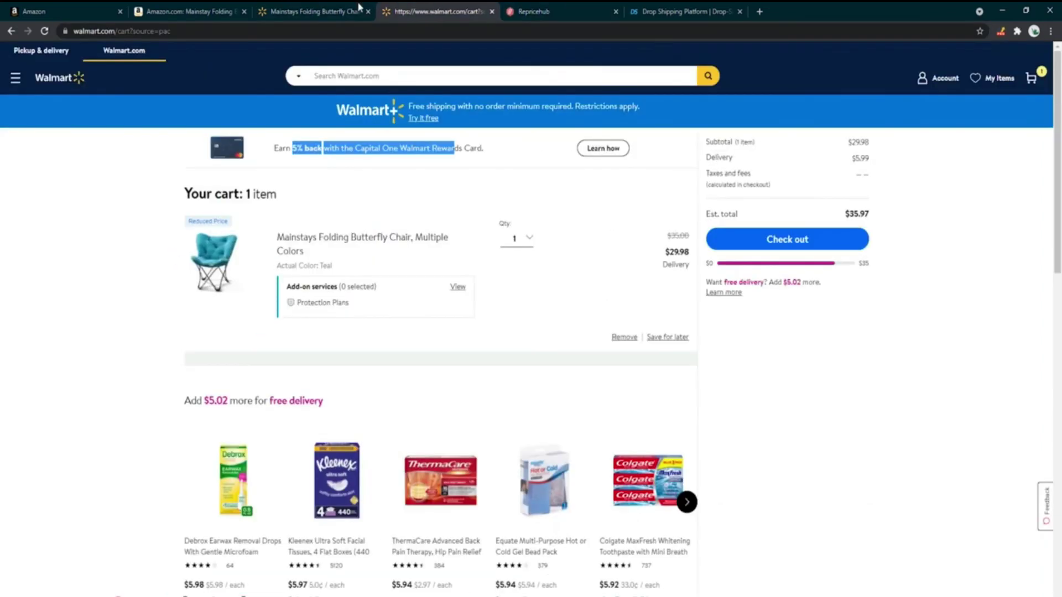
pyautogui.click(184, 14)
pyautogui.click(841, 534)
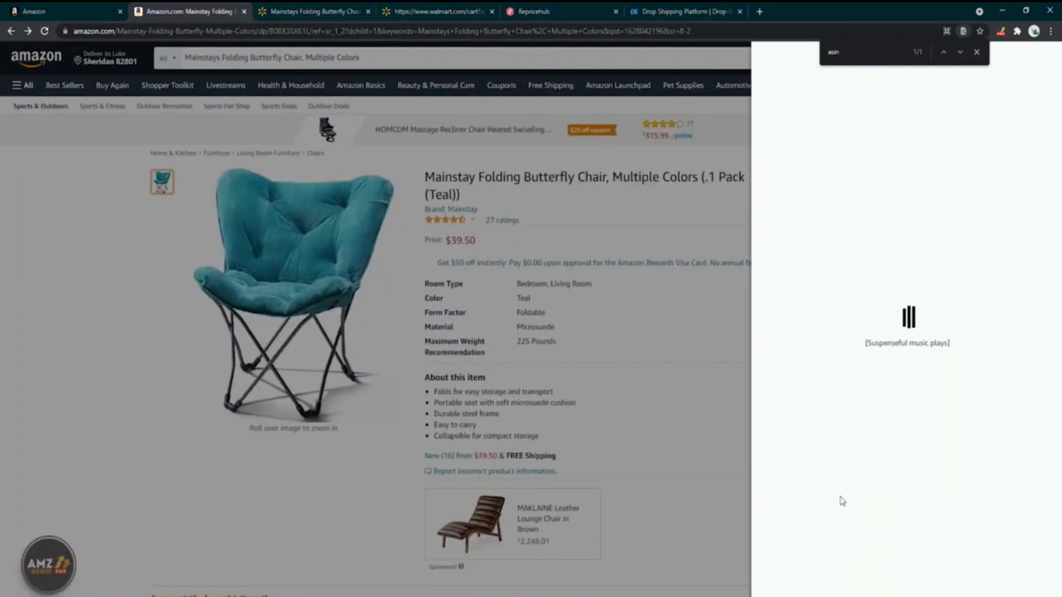
pyautogui.scroll(-10, 906, 470)
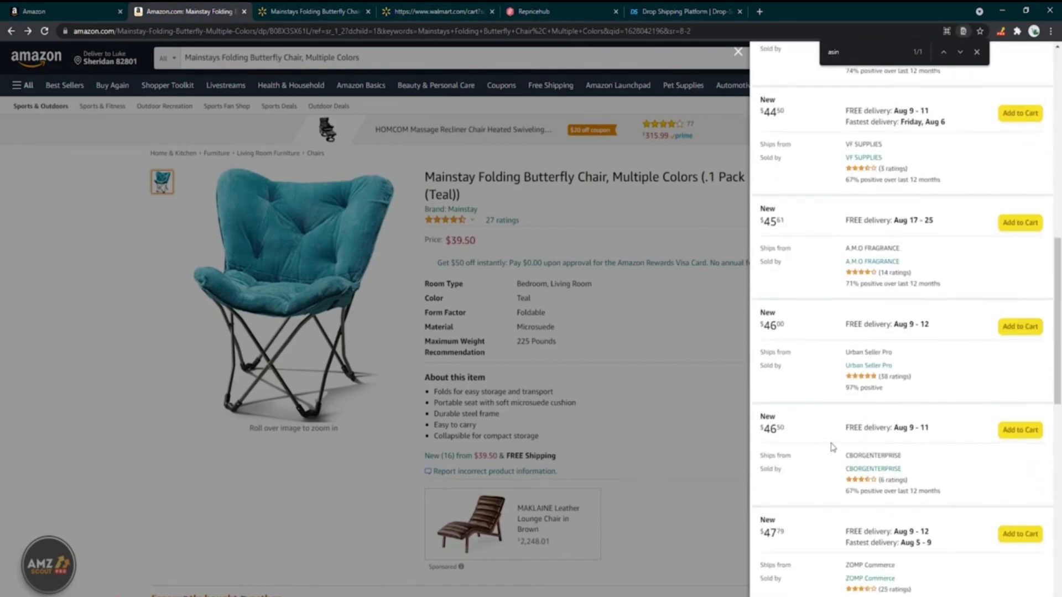
pyautogui.scroll(5, 884, 531)
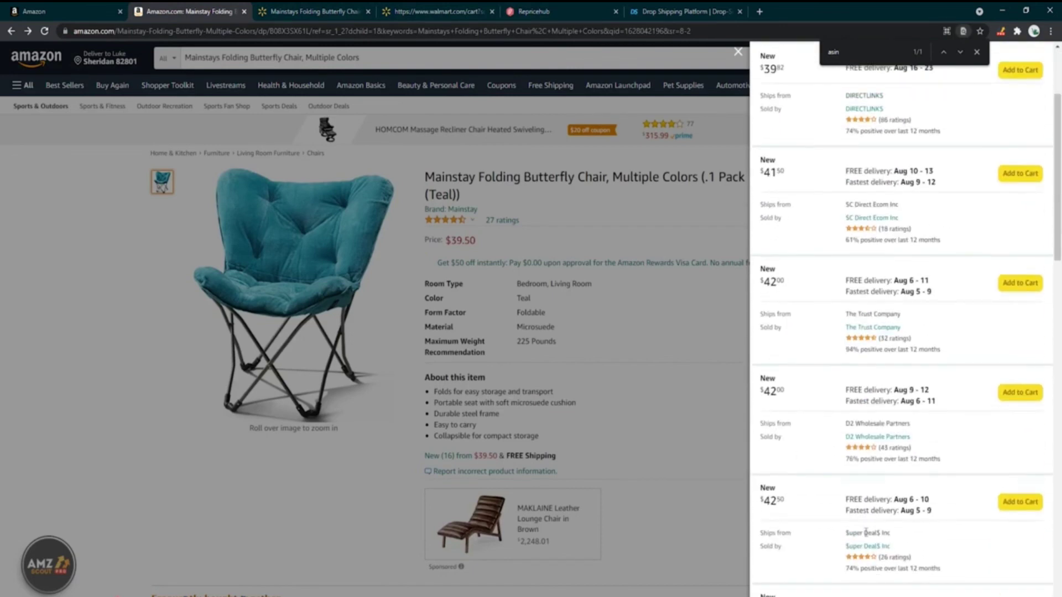
pyautogui.scroll(3, 865, 532)
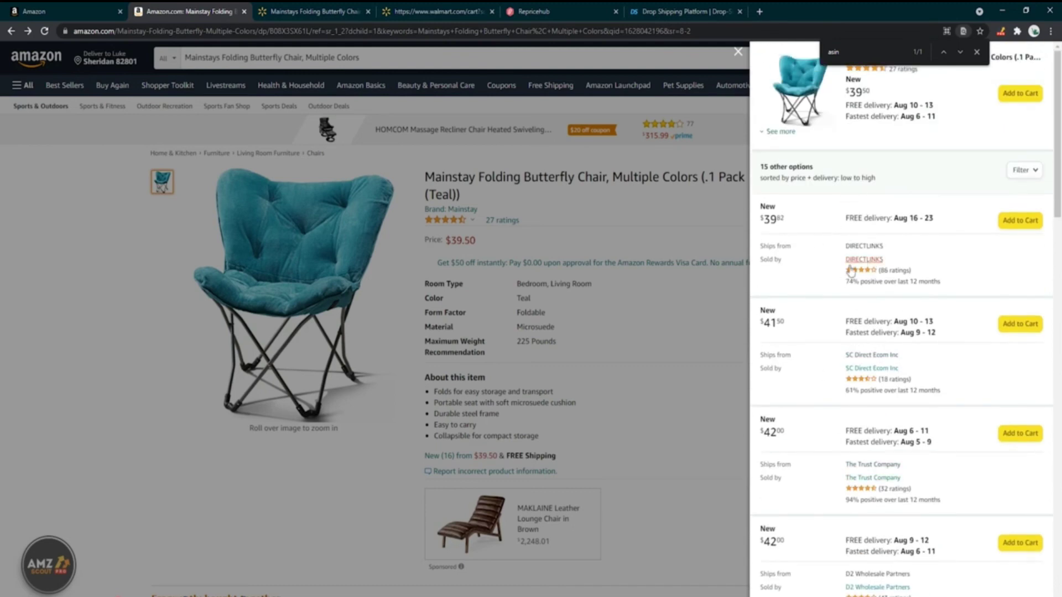
pyautogui.click(675, 327)
pyautogui.moveTo(881, 382); pyautogui.dragTo(822, 383)
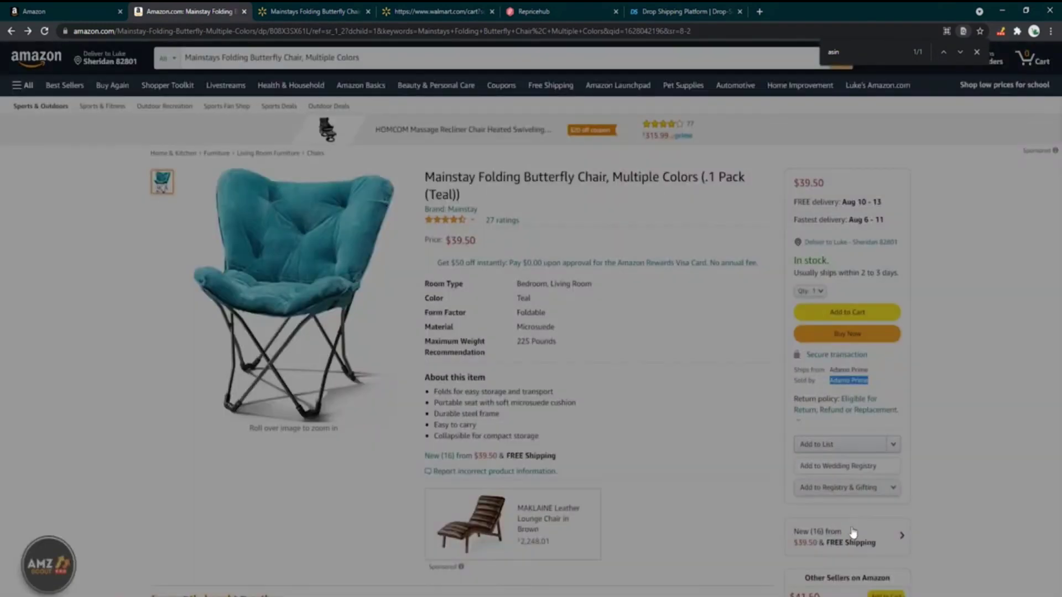
pyautogui.click(849, 534)
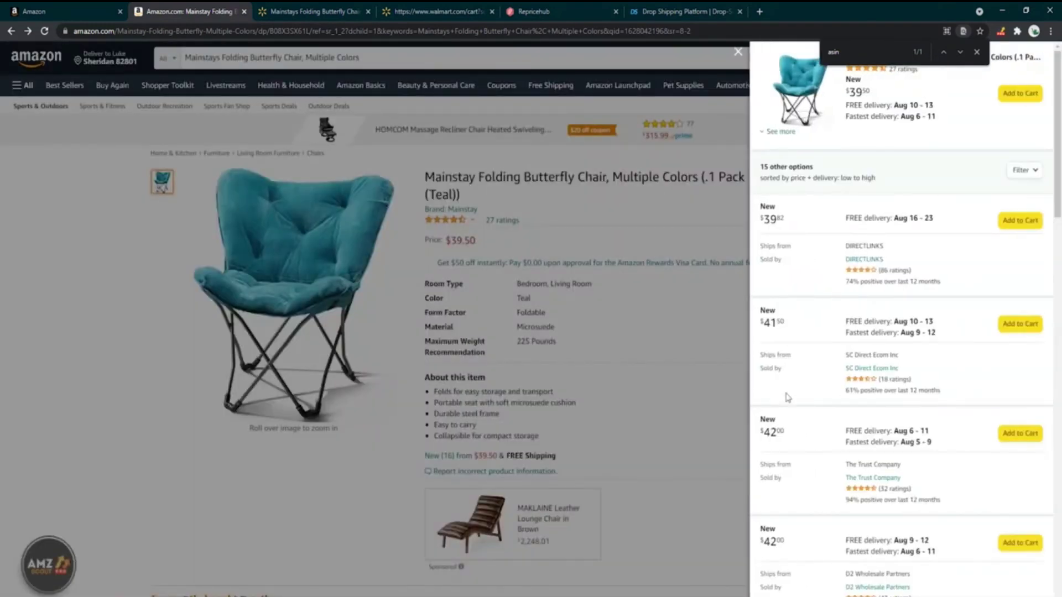
pyautogui.click(705, 422)
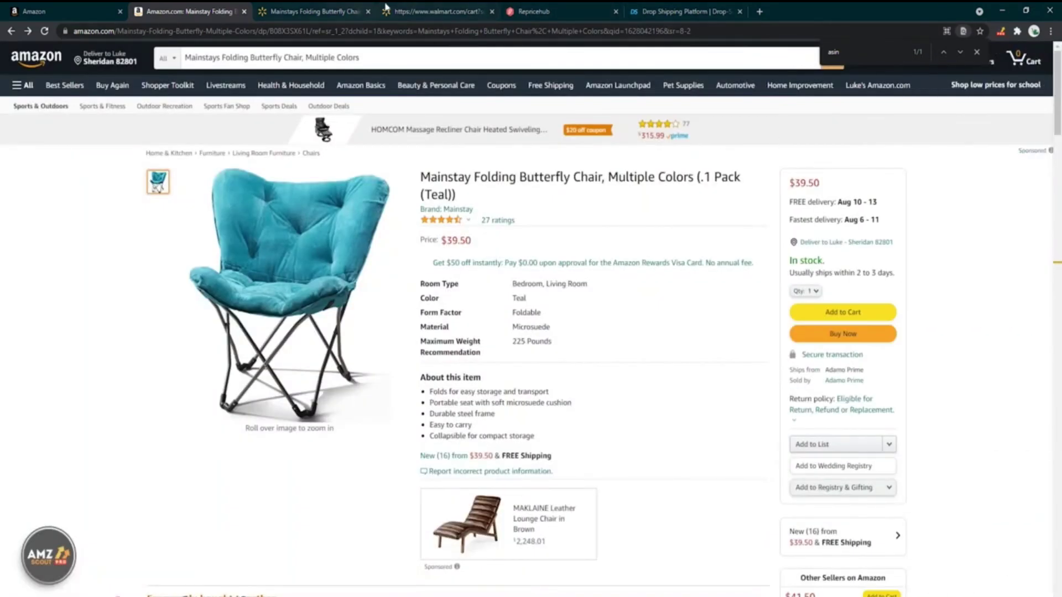
# Return to Repricehub's lister and review the minimum and maximum prices under the repricing strategy
pyautogui.click(534, 11)
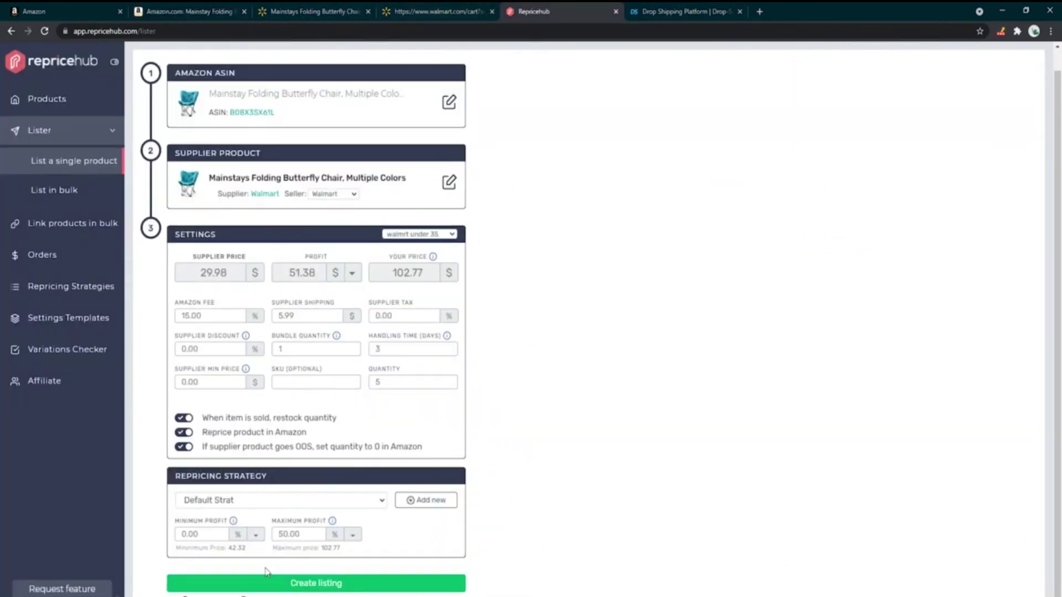
pyautogui.moveTo(228, 548); pyautogui.dragTo(248, 552)
pyautogui.click(412, 549)
pyautogui.moveTo(323, 551)
pyautogui.mouseDown()
pyautogui.moveTo(182, 536)
pyautogui.moveTo(343, 548)
pyautogui.mouseUp()
pyautogui.click(388, 553)
# Download the bulk lister's example Excel file and open it in Excel
pyautogui.click(62, 191)
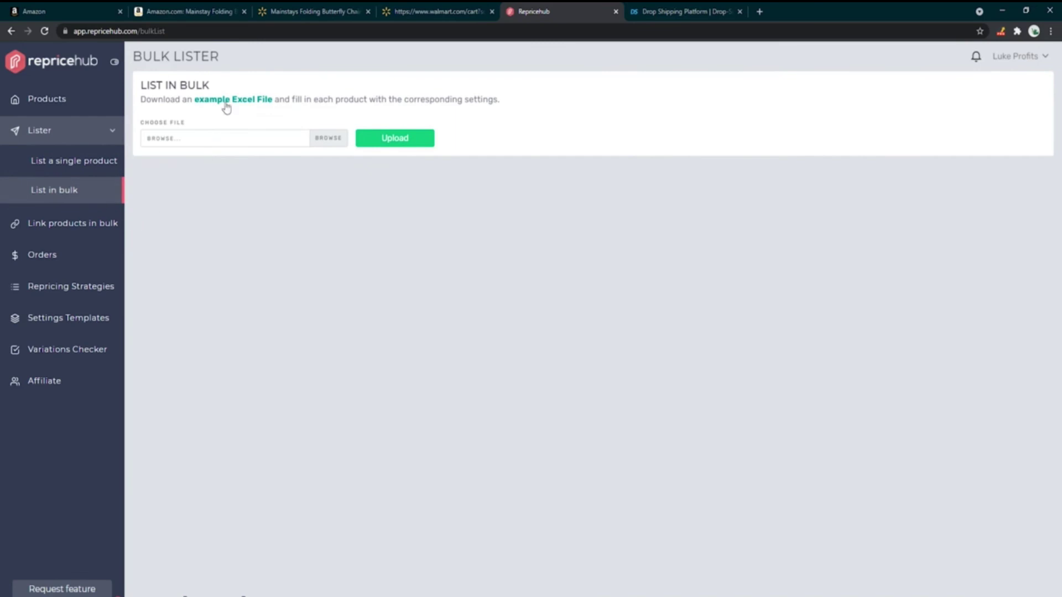
pyautogui.moveTo(17, 578)
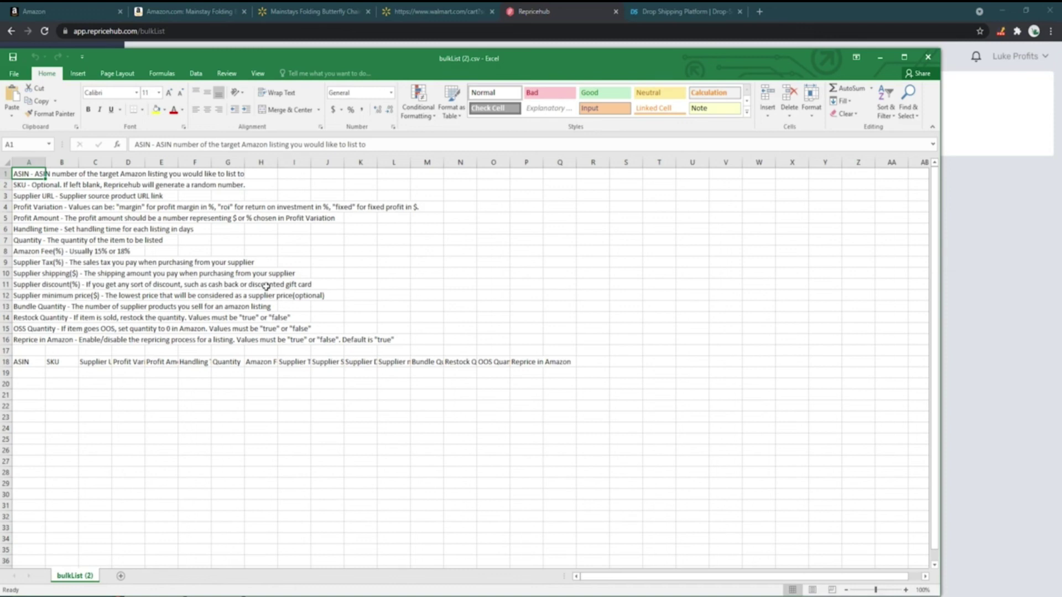
# Review the field instructions in rows 1 to 16 and the ASIN heading in row 18 of the bulk list
pyautogui.click(47, 167)
pyautogui.moveTo(5, 179); pyautogui.dragTo(33, 344)
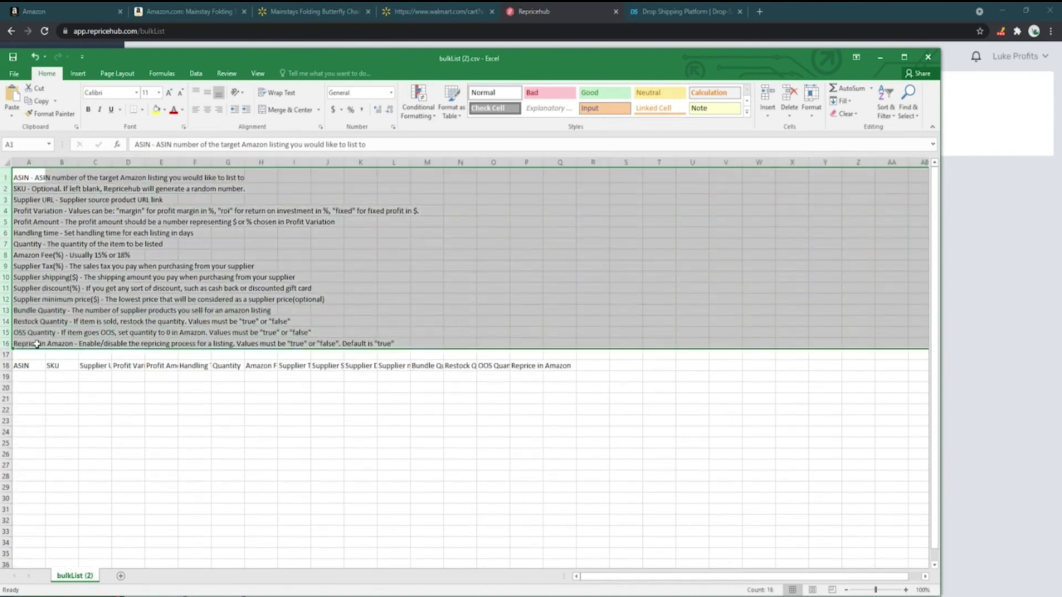
pyautogui.click(17, 377)
pyautogui.click(22, 365)
pyautogui.click(28, 162)
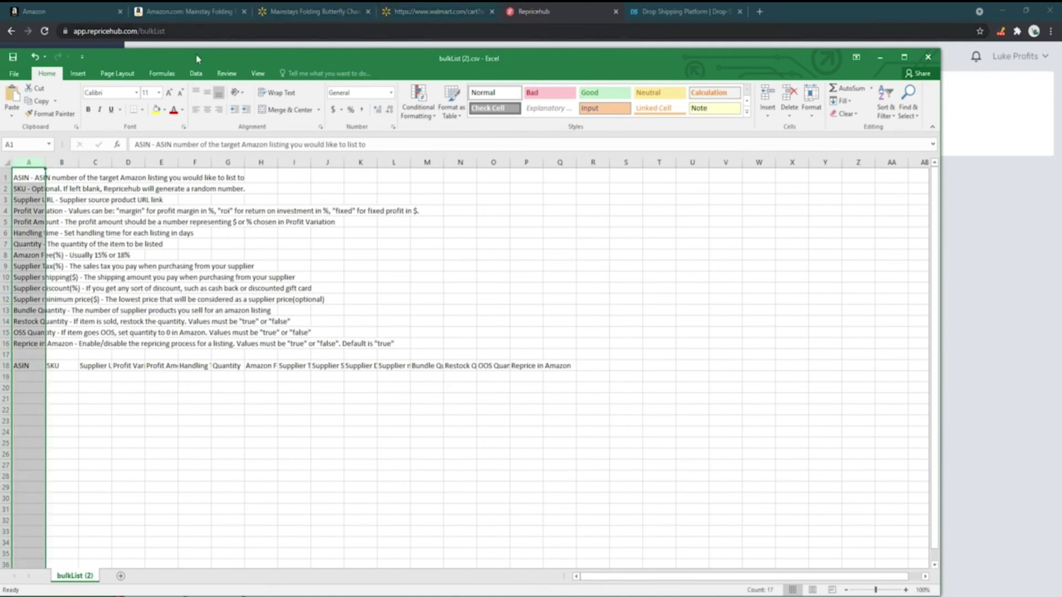
# Copy the butterfly chair's ASIN B08X3SX61L from its Amazon page address and paste it into cell A19 of the bulk list
pyautogui.click(197, 11)
pyautogui.moveTo(270, 31); pyautogui.dragTo(307, 31)
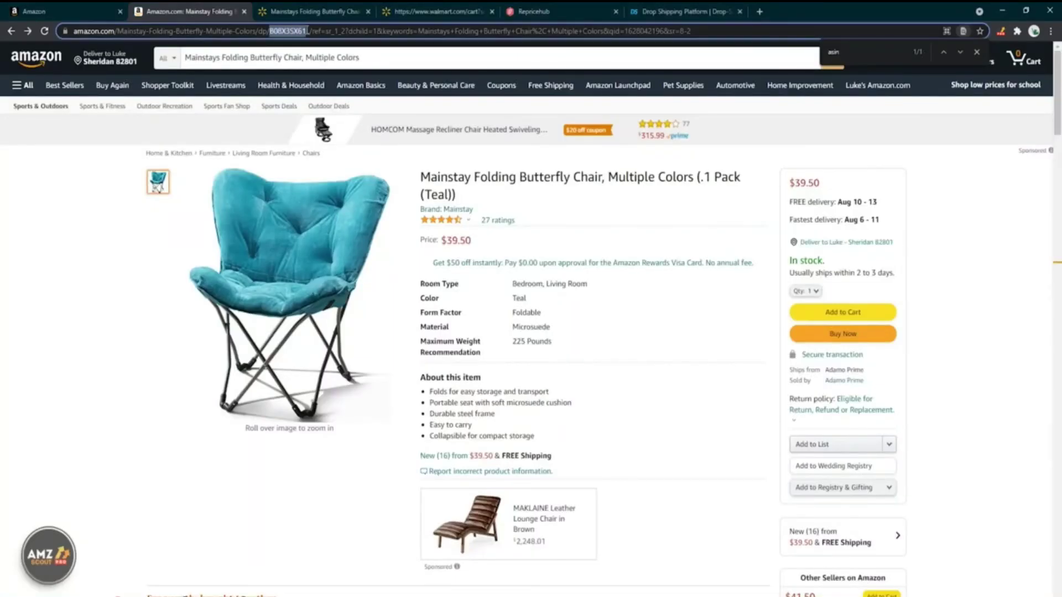
pyautogui.rightClick(311, 31)
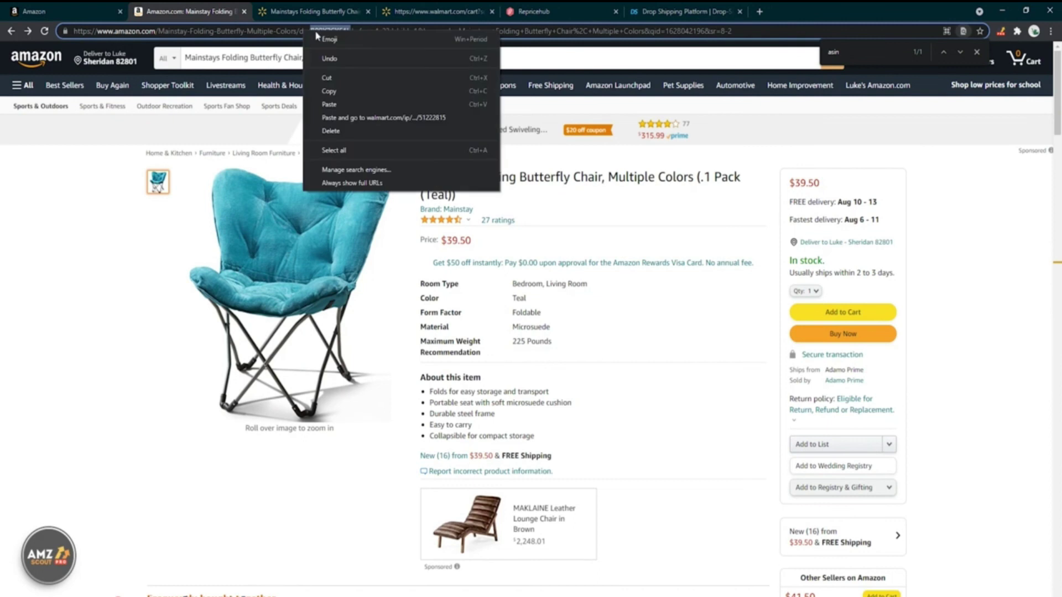
pyautogui.click(363, 87)
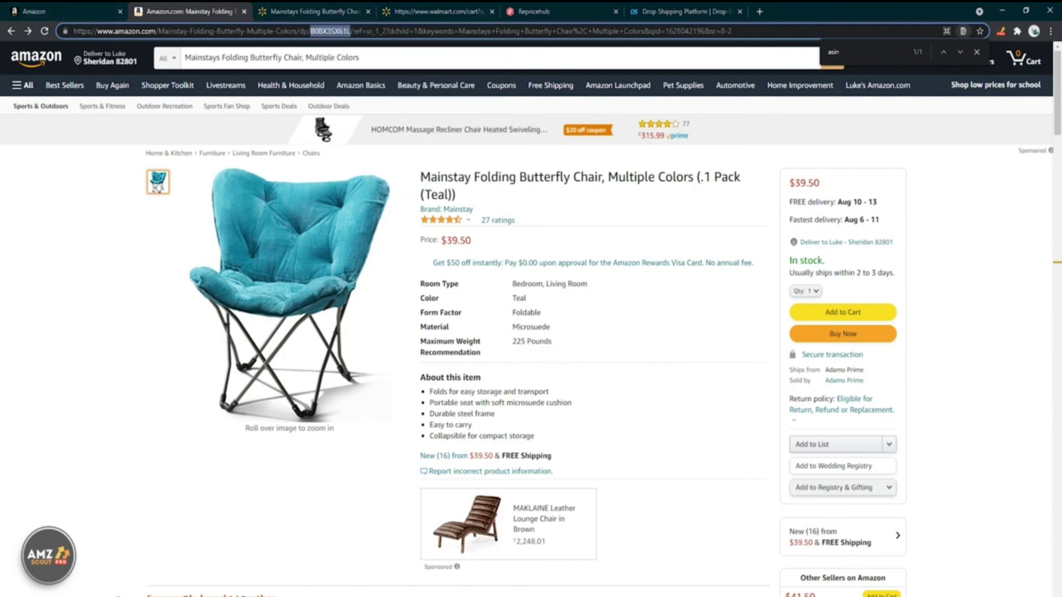
pyautogui.click(578, 592)
pyautogui.click(98, 389)
pyautogui.click(25, 378)
pyautogui.hotkey('ctrl', 'v')
pyautogui.click(51, 399)
pyautogui.click(28, 378)
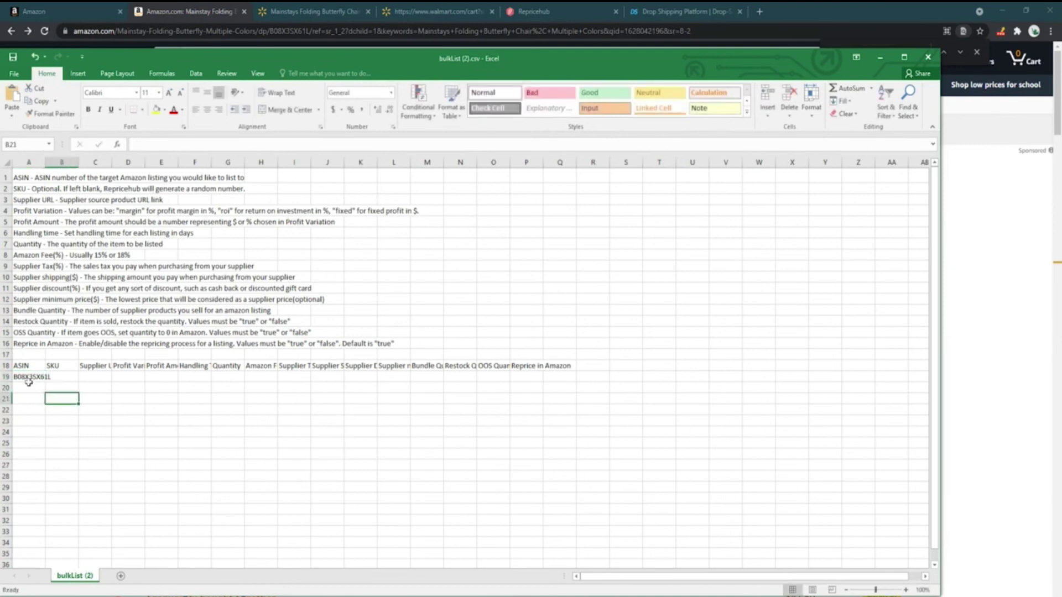
# Paste the same ASIN into cells A20 to A23 of the bulk list
pyautogui.click(31, 388)
pyautogui.hotkey('ctrl', 'v')
pyautogui.click(31, 399)
pyautogui.hotkey('ctrl', 'v')
pyautogui.click(31, 409)
pyautogui.hotkey('ctrl', 'v')
pyautogui.click(31, 421)
pyautogui.hotkey('ctrl', 'v')
pyautogui.click(38, 452)
pyautogui.click(34, 376)
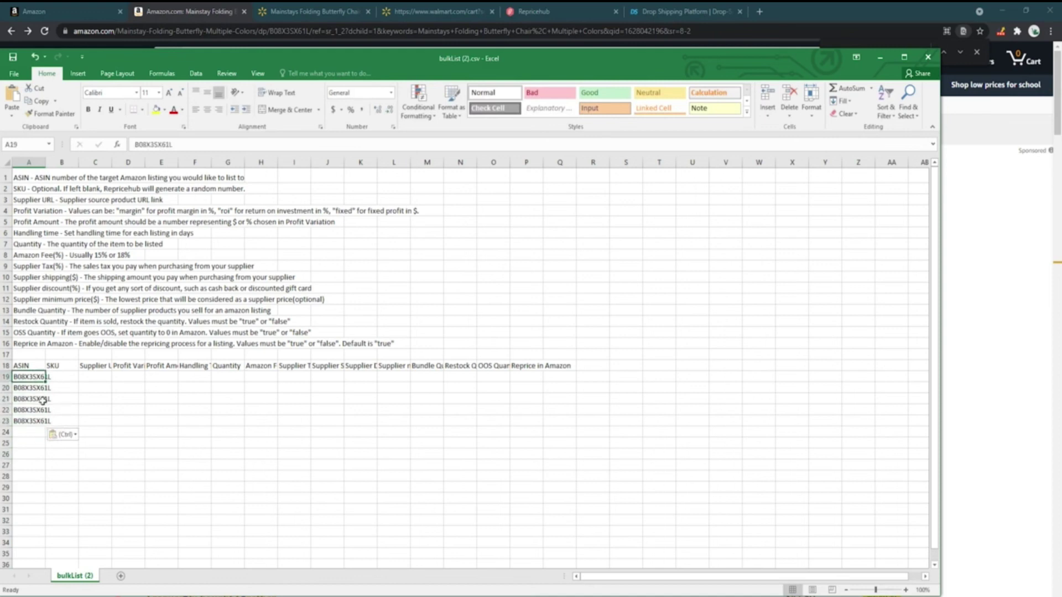
# Widen the Supplier URL column and paste the butterfly chair's Walmart product link into cell C19
pyautogui.click(61, 375)
pyautogui.click(92, 366)
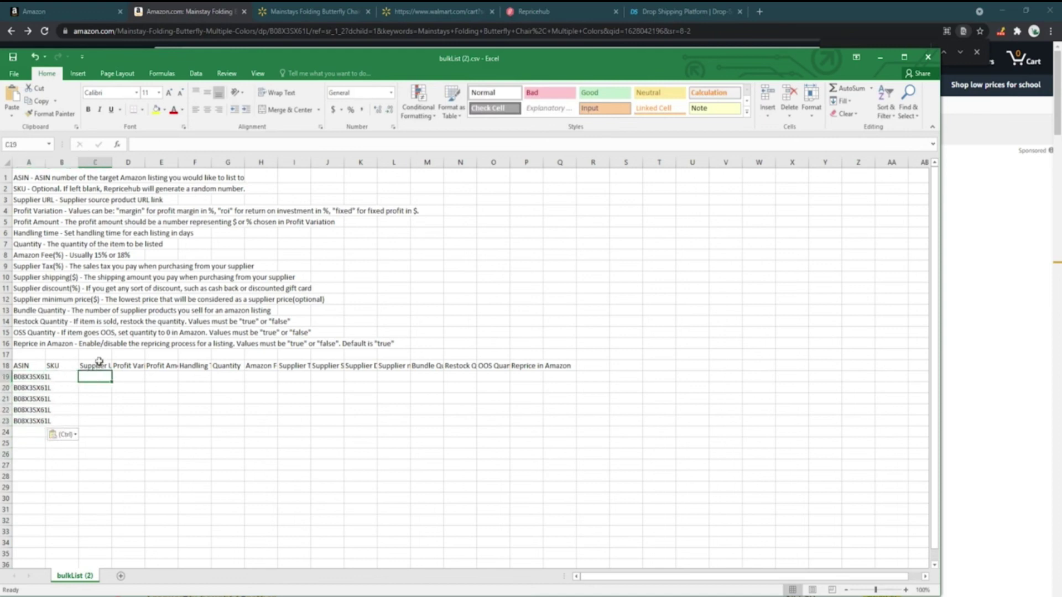
pyautogui.moveTo(112, 162); pyautogui.dragTo(147, 163)
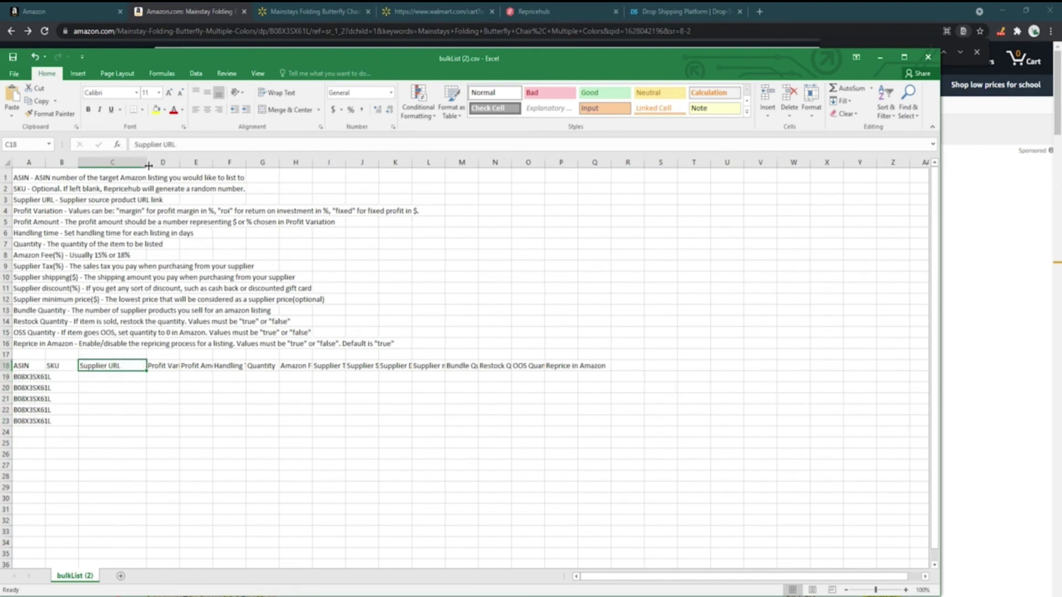
pyautogui.click(312, 11)
pyautogui.click(288, 31)
pyautogui.rightClick(293, 30)
pyautogui.click(325, 87)
pyautogui.hotkey('alt', 'Tab')
pyautogui.click(148, 464)
pyautogui.click(111, 377)
pyautogui.hotkey('ctrl', 'v')
pyautogui.click(182, 409)
# Close the bulk list workbook after looking over columns A to Q, and return to Repricehub's bulk lister
pyautogui.click(148, 366)
pyautogui.click(148, 162)
pyautogui.moveTo(585, 162); pyautogui.dragTo(29, 162)
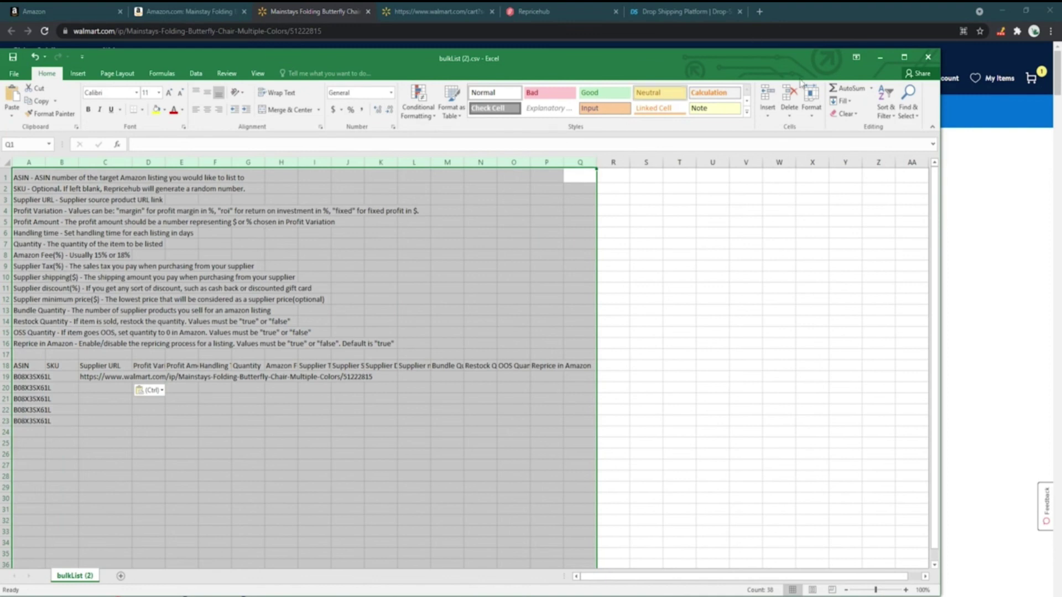
pyautogui.click(928, 57)
pyautogui.click(530, 327)
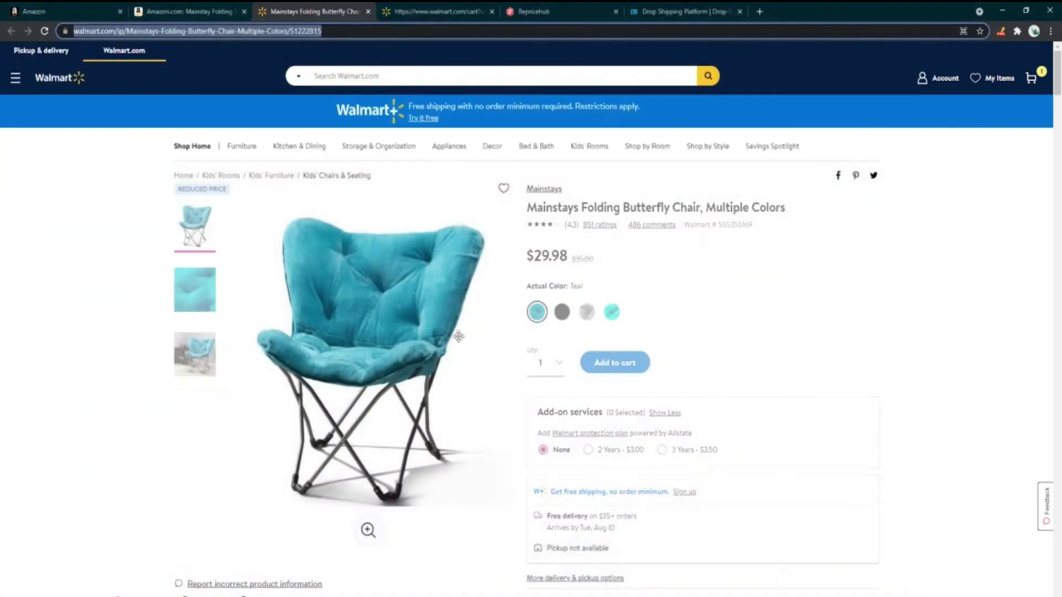
pyautogui.hotkey('ctrl', '5')
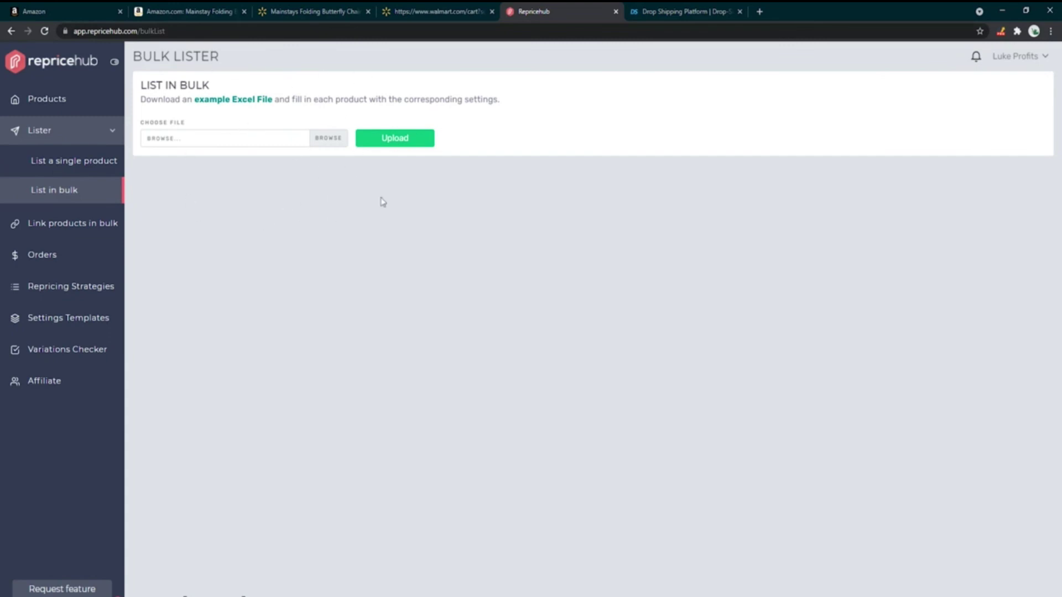
# Enter the butterfly chair's ASIN B08X3SX61L in the single-product lister
pyautogui.click(77, 162)
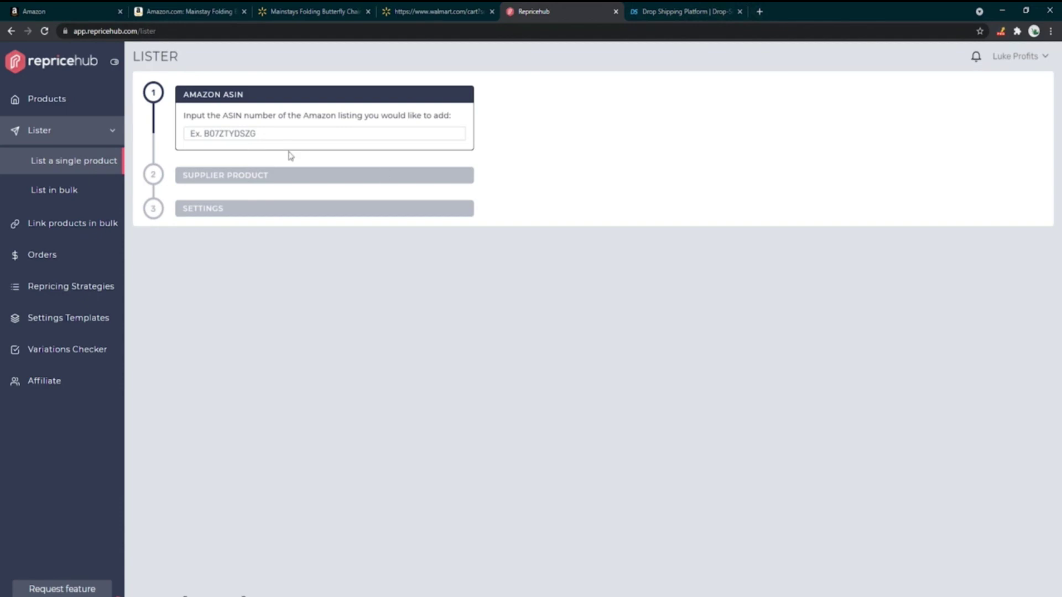
pyautogui.click(403, 140)
pyautogui.hotkey('ctrl', 'v')
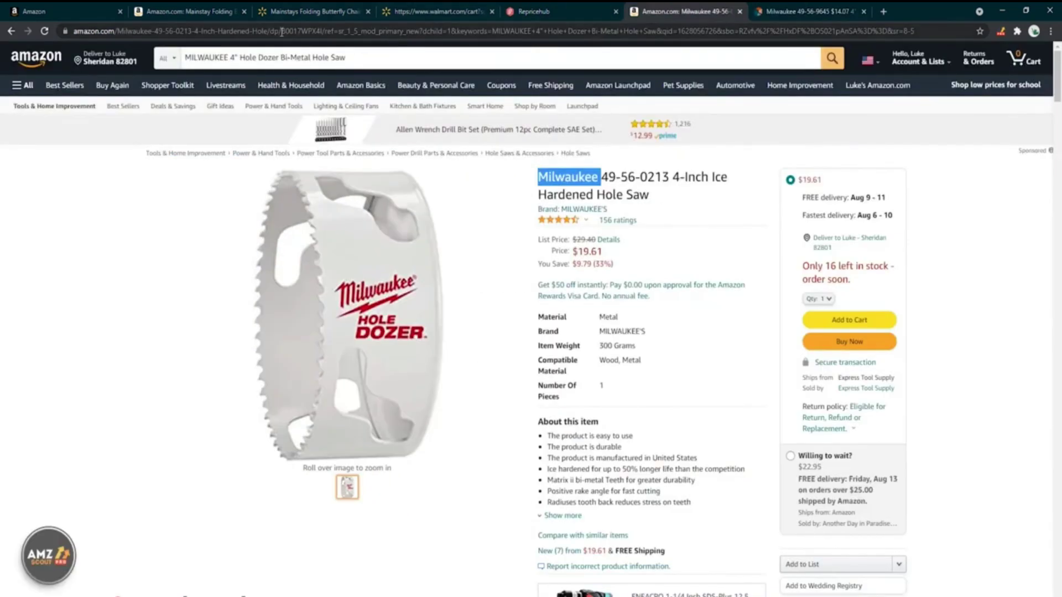
# Copy the Milwaukee hole saw's ASIN B0017WPX4I from its Amazon page address and enter it as the lister's Amazon ASIN
pyautogui.moveTo(282, 32); pyautogui.dragTo(317, 32)
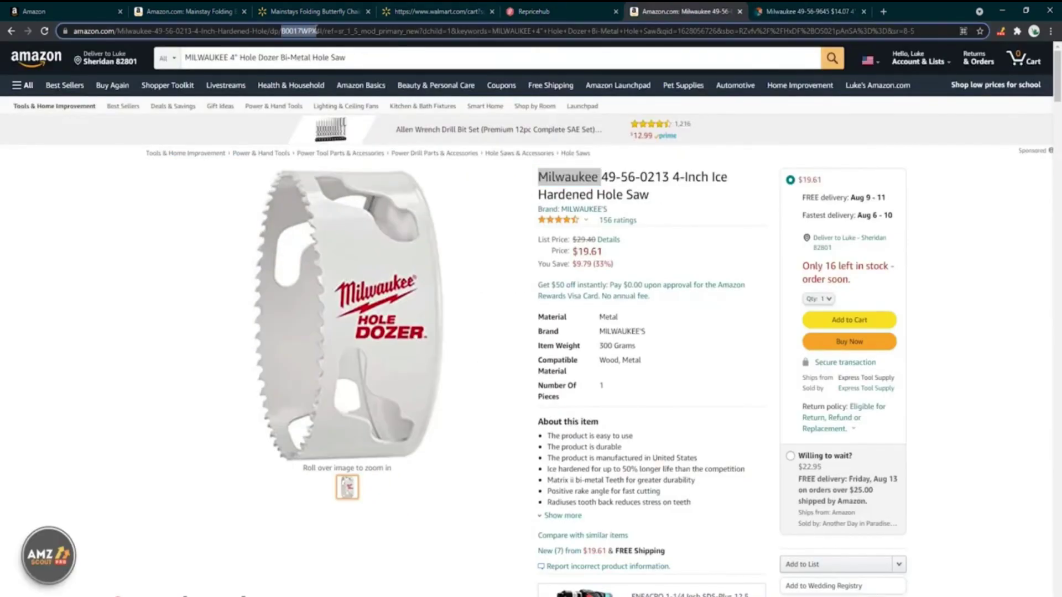
pyautogui.rightClick(332, 33)
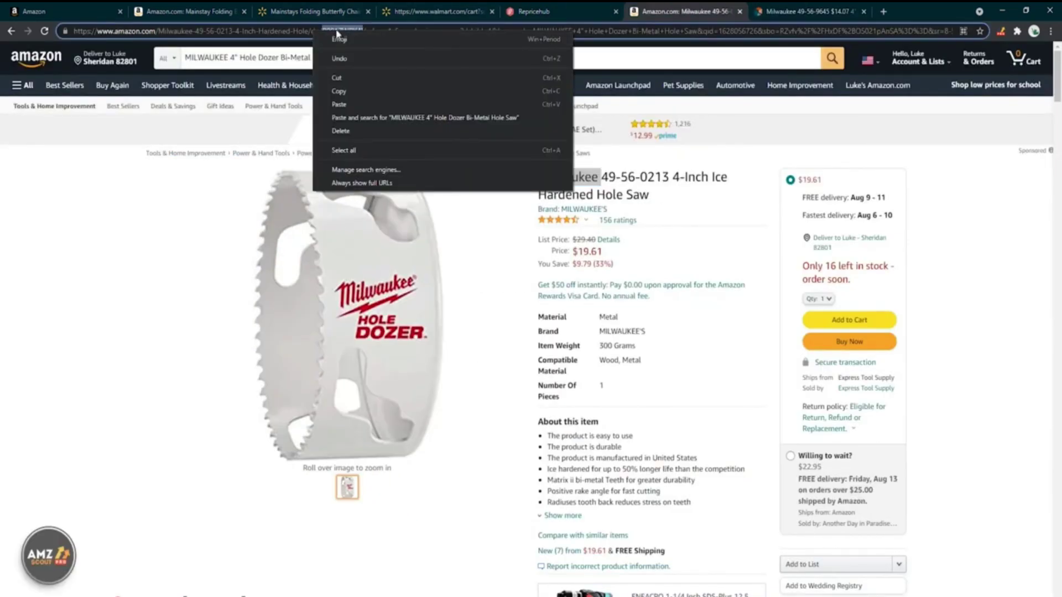
pyautogui.click(371, 89)
pyautogui.click(533, 11)
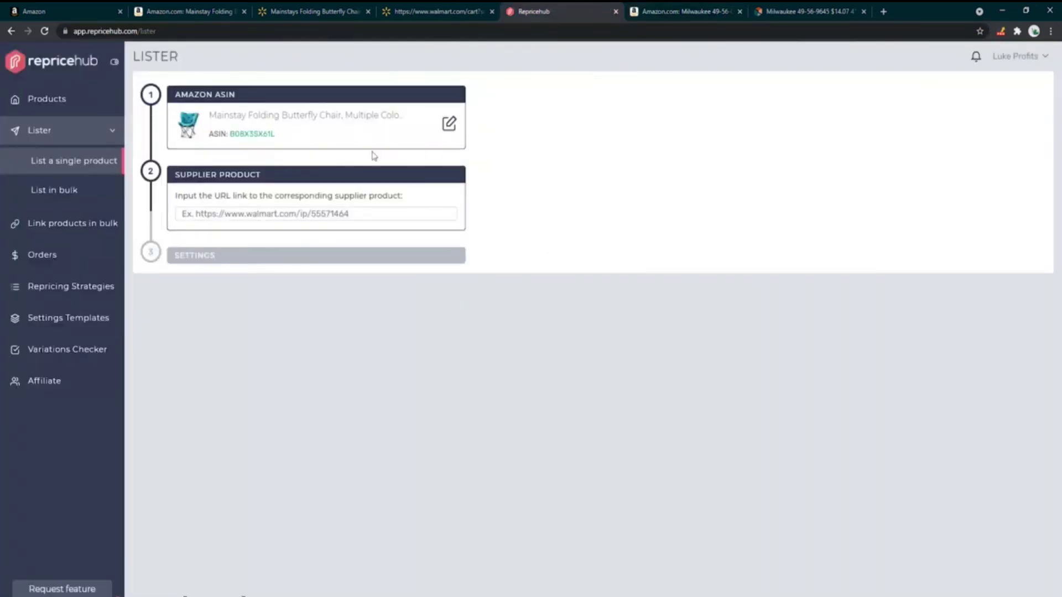
pyautogui.click(449, 123)
pyautogui.click(282, 136)
pyautogui.hotkey('ctrl', 'v')
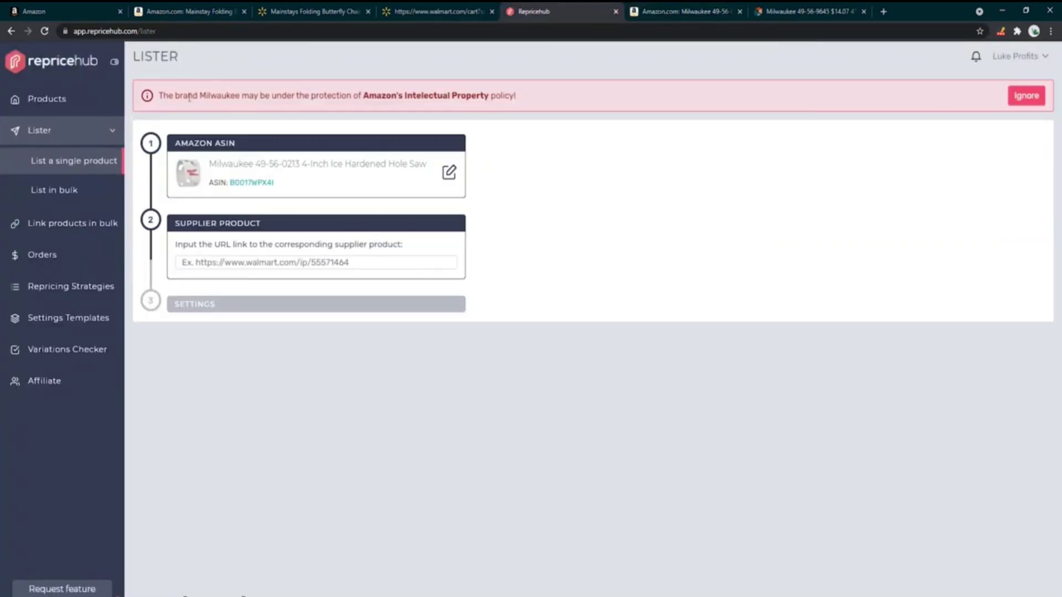
# Read the brand protection notice above the lister for the Milwaukee product
pyautogui.moveTo(164, 95); pyautogui.dragTo(517, 98)
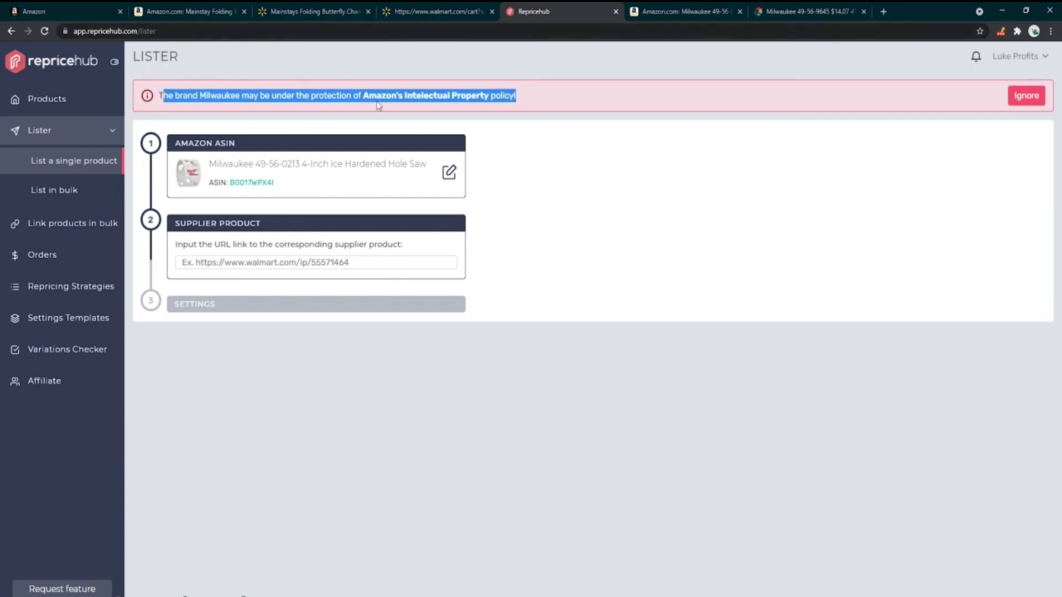
pyautogui.click(458, 103)
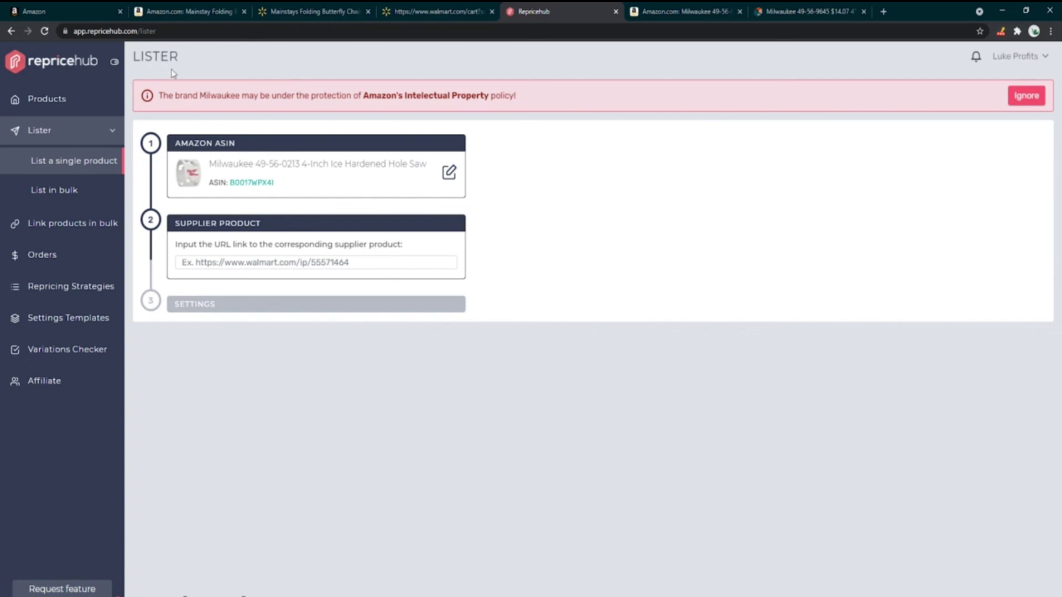
pyautogui.moveTo(158, 95); pyautogui.dragTo(484, 95)
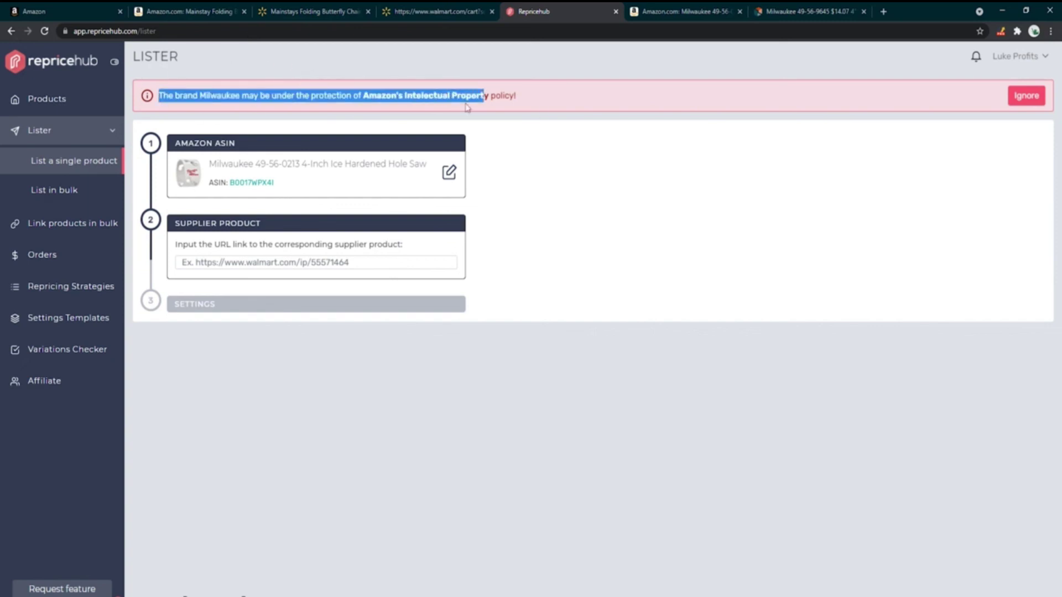
pyautogui.click(545, 99)
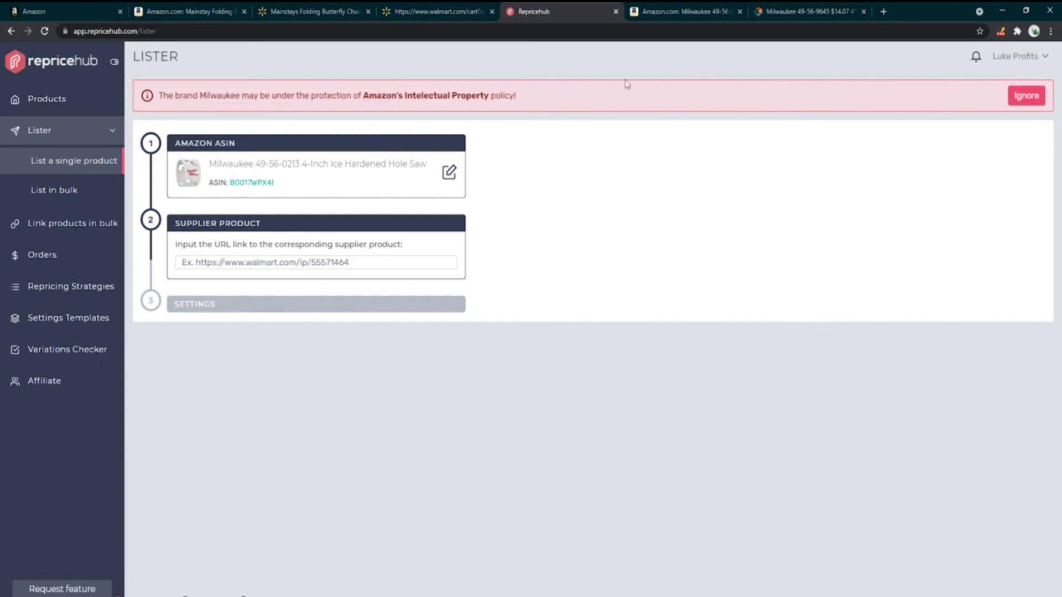
pyautogui.moveTo(155, 95); pyautogui.dragTo(529, 104)
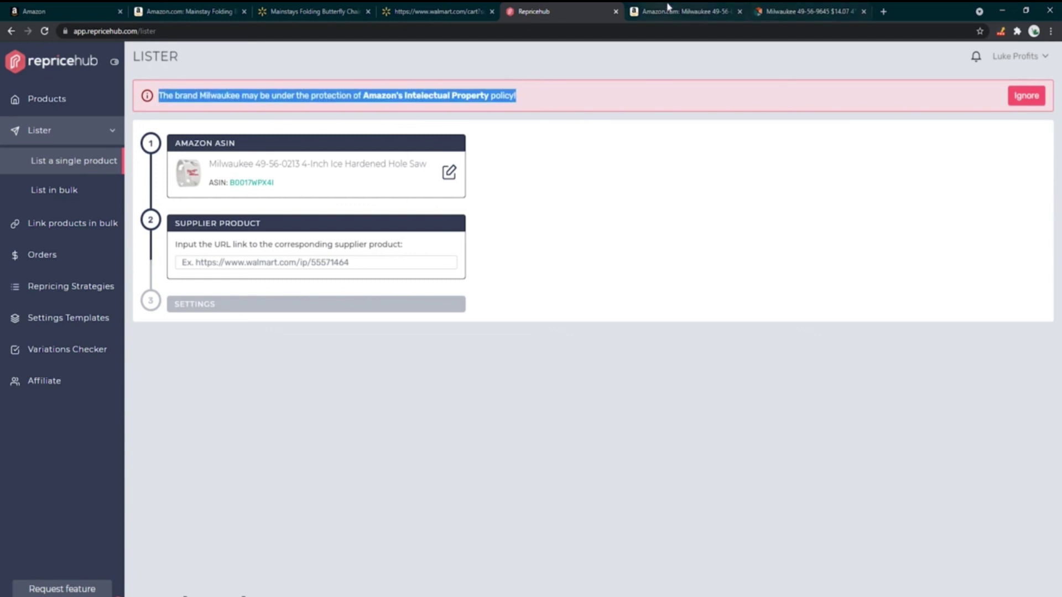
# Look through Repricehub's bulk product linking, Orders and Products pages and its feature request chat
pyautogui.click(71, 222)
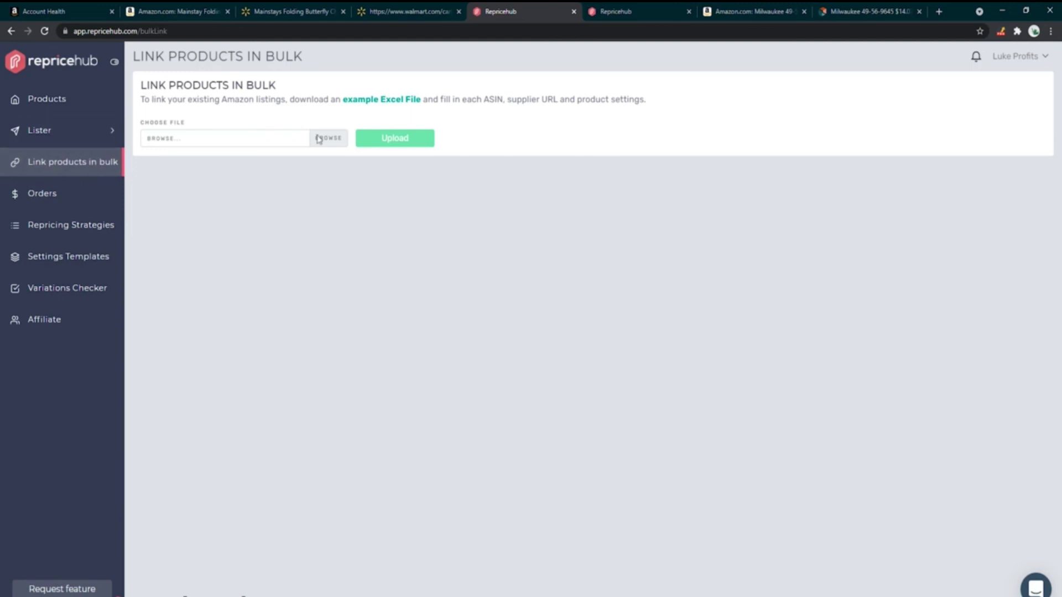
pyautogui.click(83, 196)
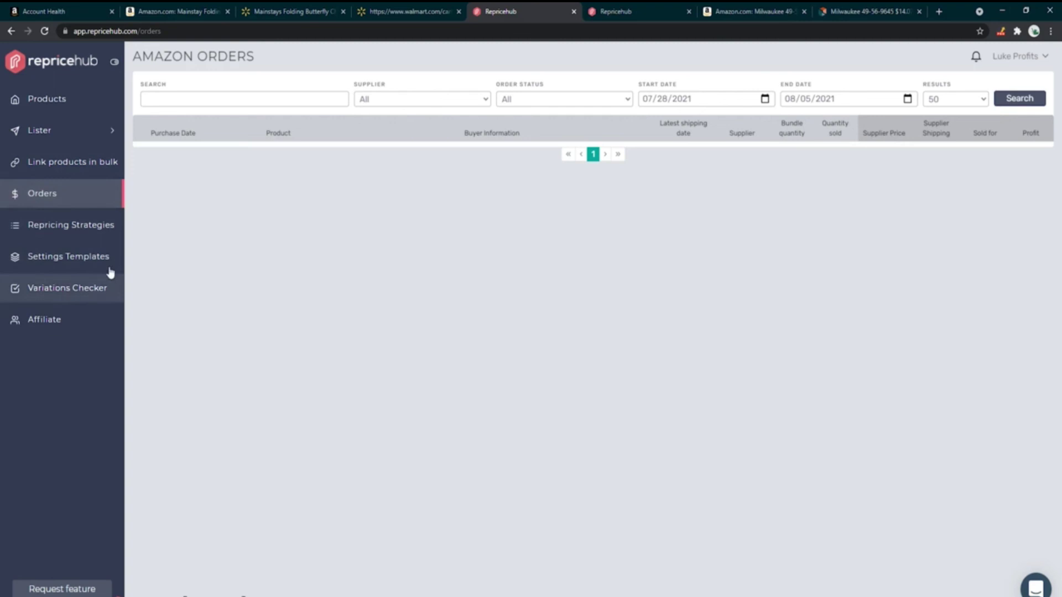
pyautogui.click(49, 100)
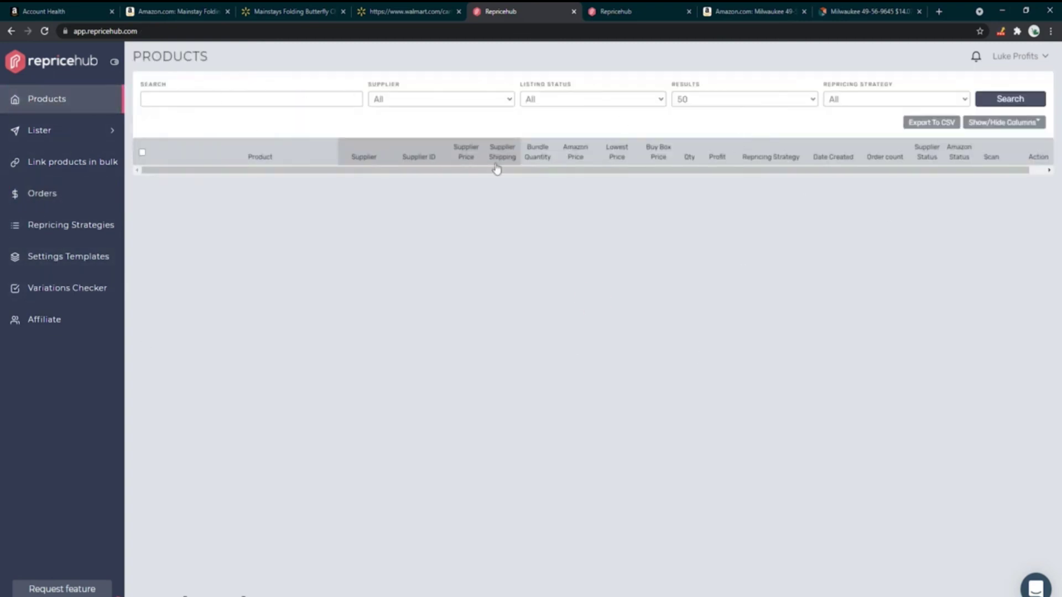
pyautogui.click(62, 194)
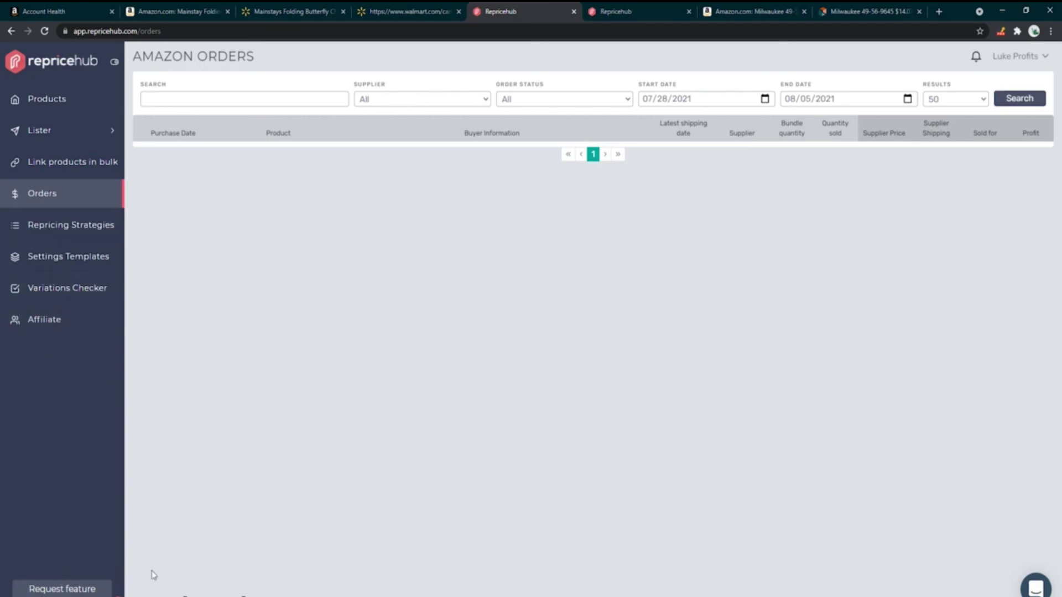
pyautogui.click(81, 590)
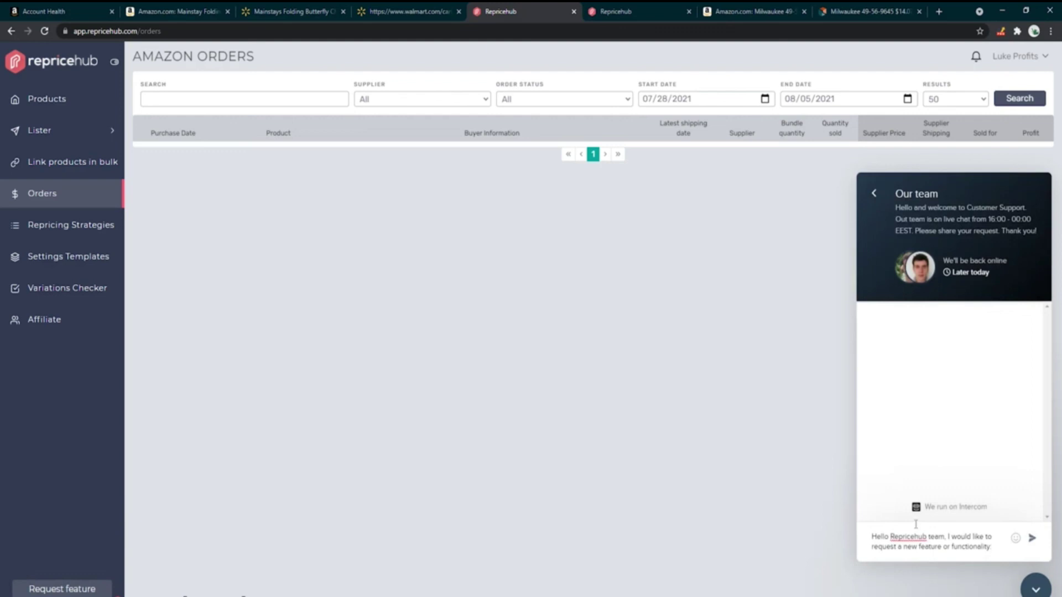
pyautogui.click(1033, 586)
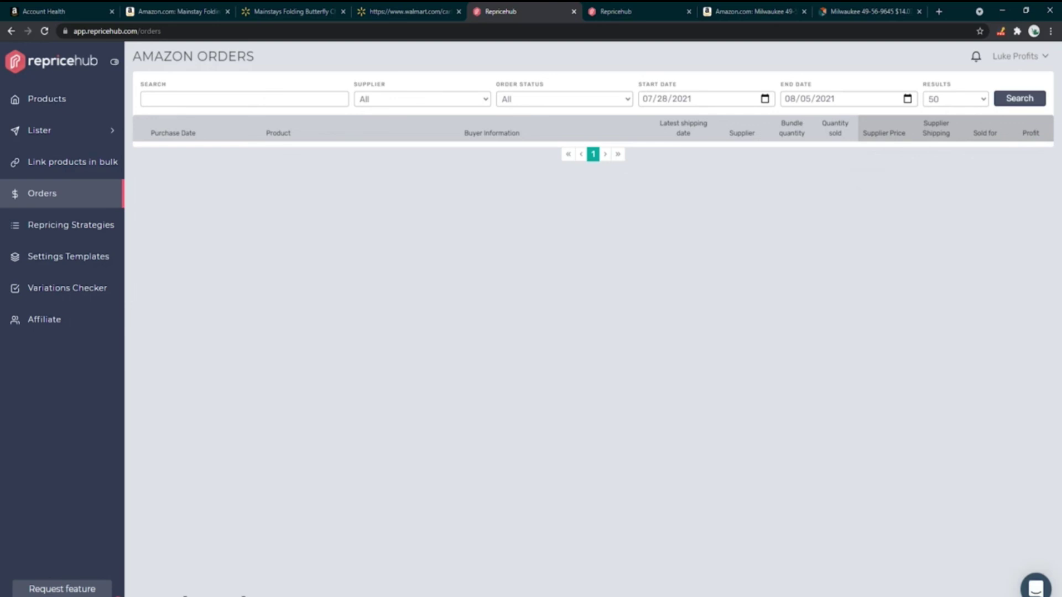
# Compare the butterfly chair's Walmart price with the other new sellers' offers on its Amazon page
pyautogui.click(274, 11)
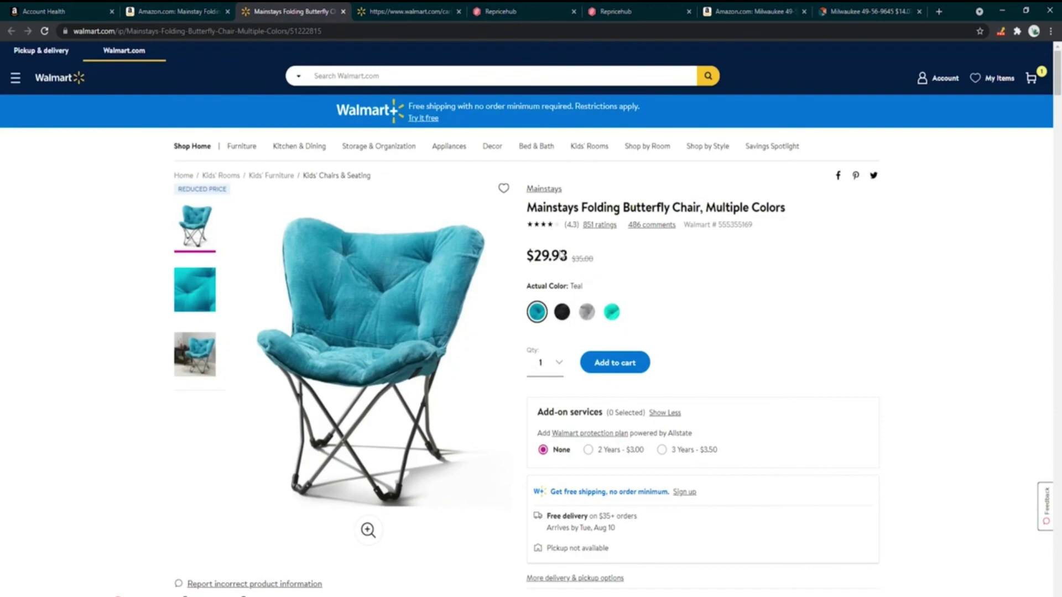
pyautogui.click(182, 11)
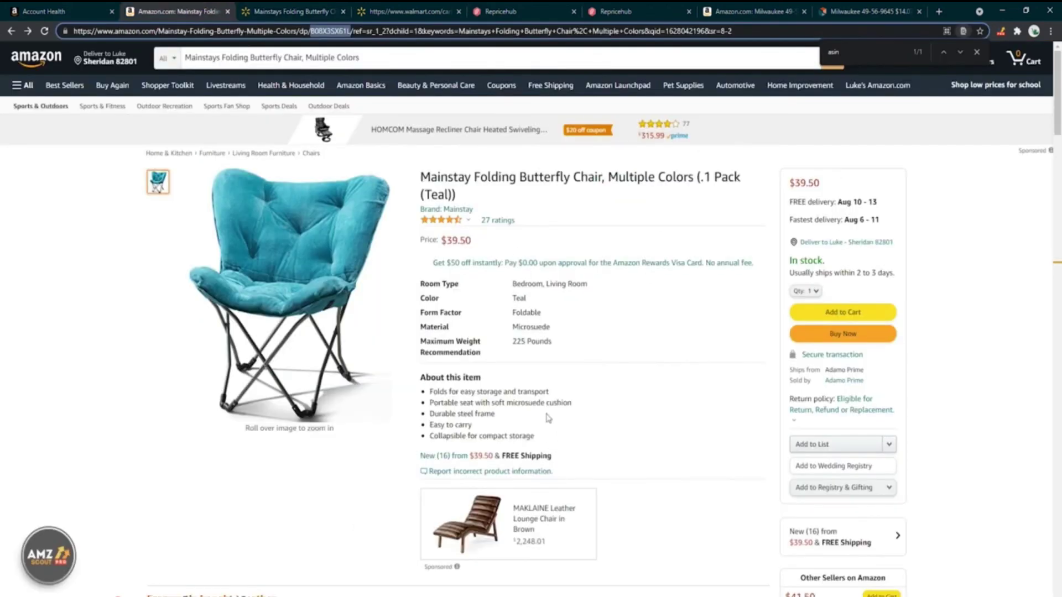
pyautogui.scroll(-2, 898, 502)
pyautogui.click(878, 435)
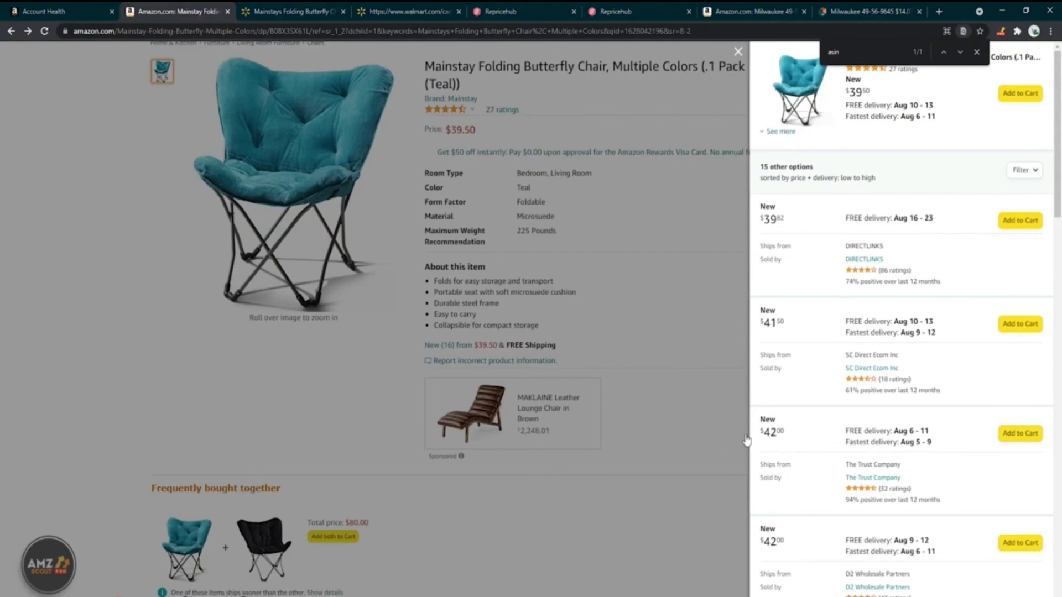
# Return to Repricehub's single-product lister and close the duplicate Repricehub browser tab
pyautogui.click(558, 9)
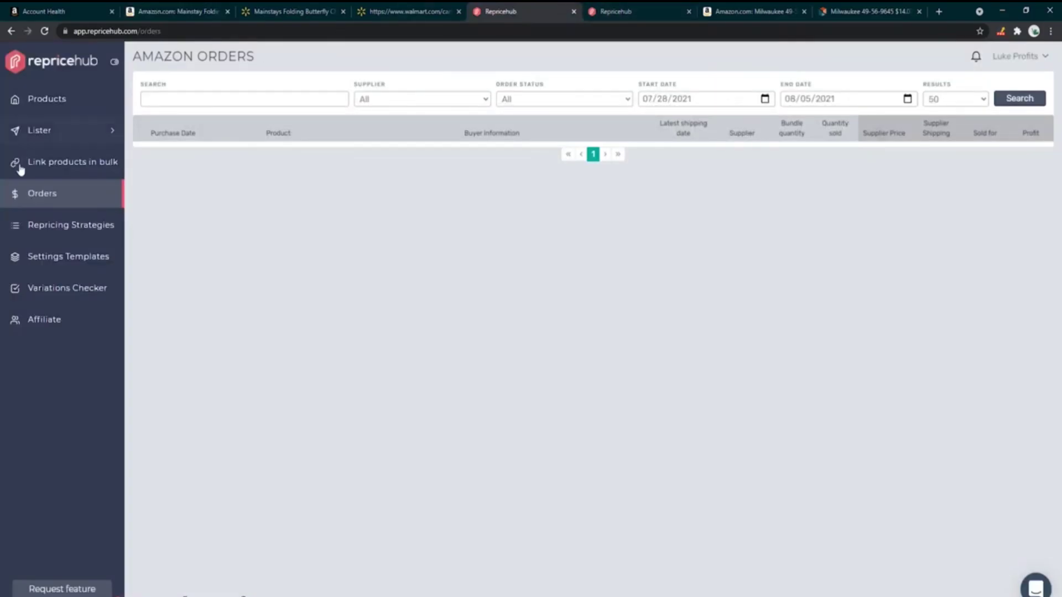
pyautogui.click(58, 132)
pyautogui.click(85, 189)
pyautogui.click(104, 161)
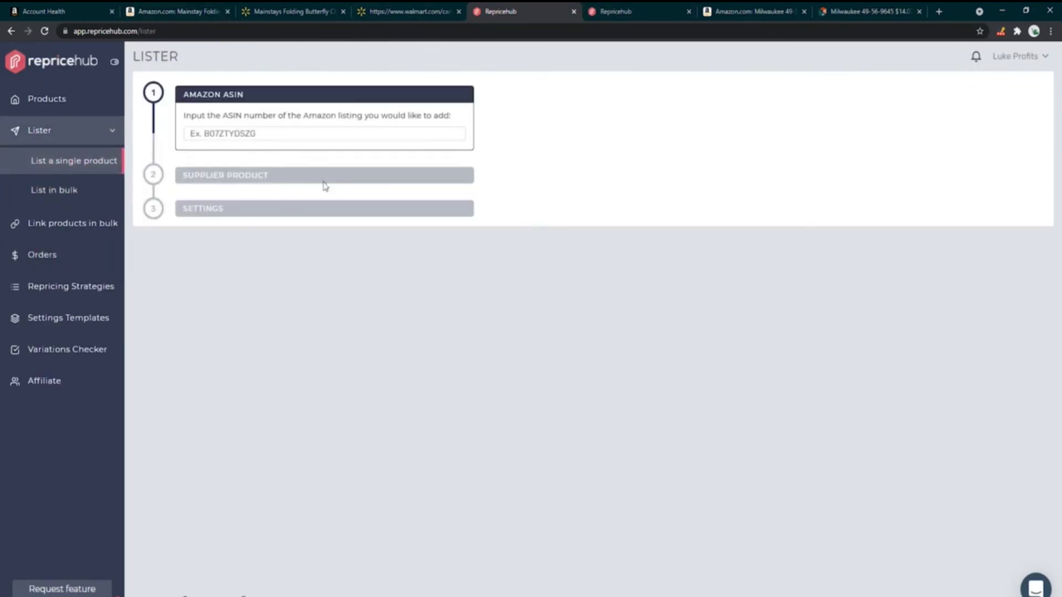
pyautogui.moveTo(130, 55); pyautogui.dragTo(743, 35)
pyautogui.click(730, 68)
pyautogui.hotkey('ctrl', 'w')
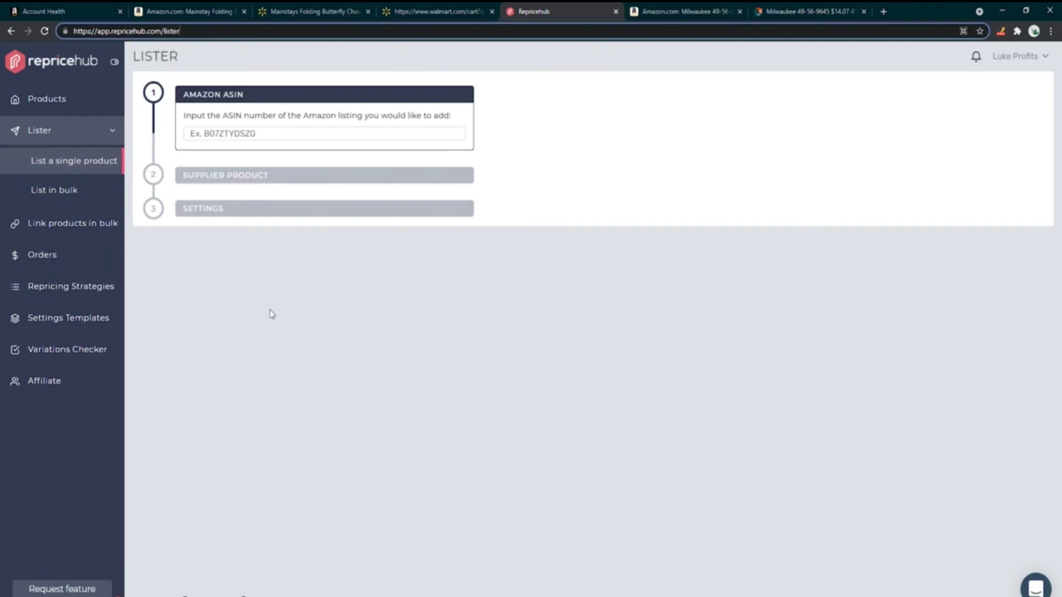